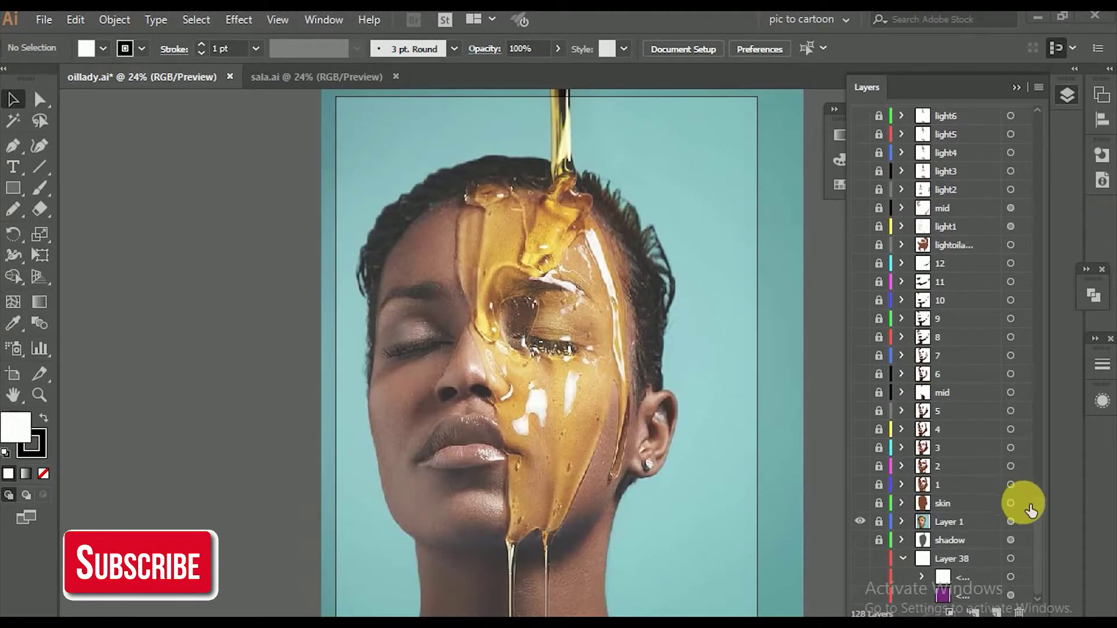
Step: Show the lineart layer and hide the Layer 1 reference photo in the Layers panel
mouse_move(1038, 527)
left_mouse_down()
mouse_move(1045, 216)
mouse_move(1036, 166)
mouse_move(1038, 536)
mouse_move(1001, 115)
left_mouse_up()
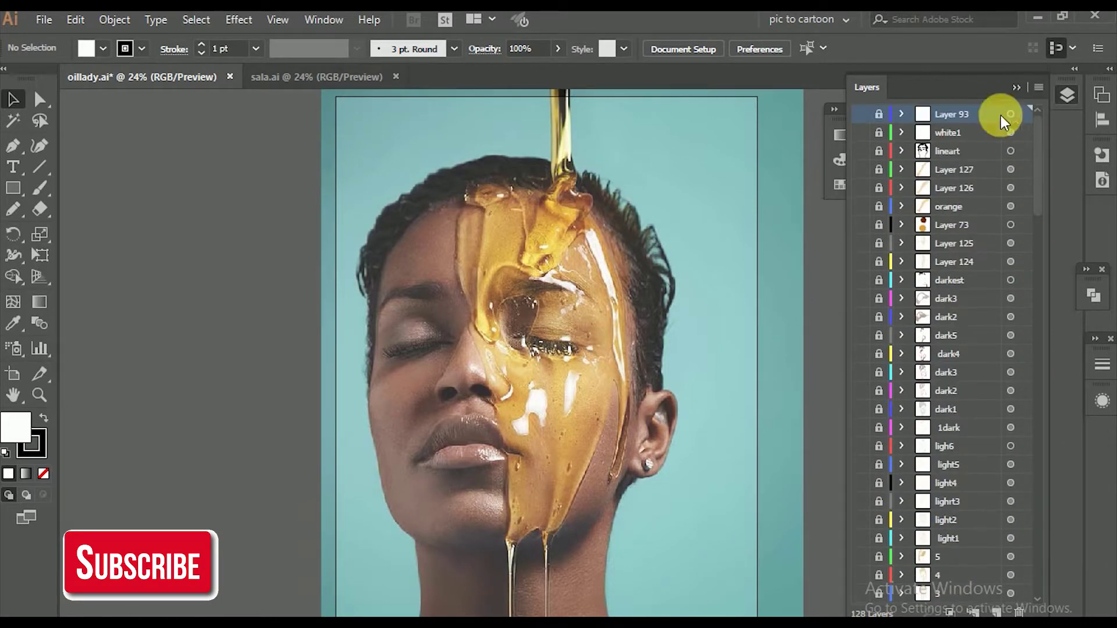
left_click(860, 151)
left_click_drag(1042, 169, 1042, 591)
left_click(862, 523)
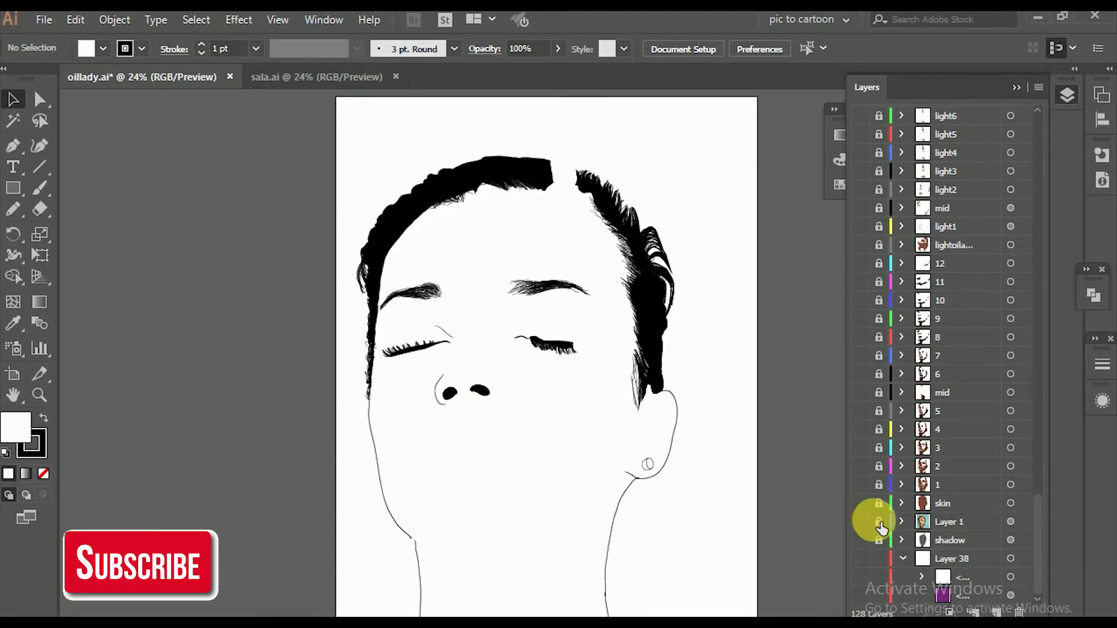
Step: Turn on the skin layer so brown fill appears beneath the face and neck line art
left_click(861, 503)
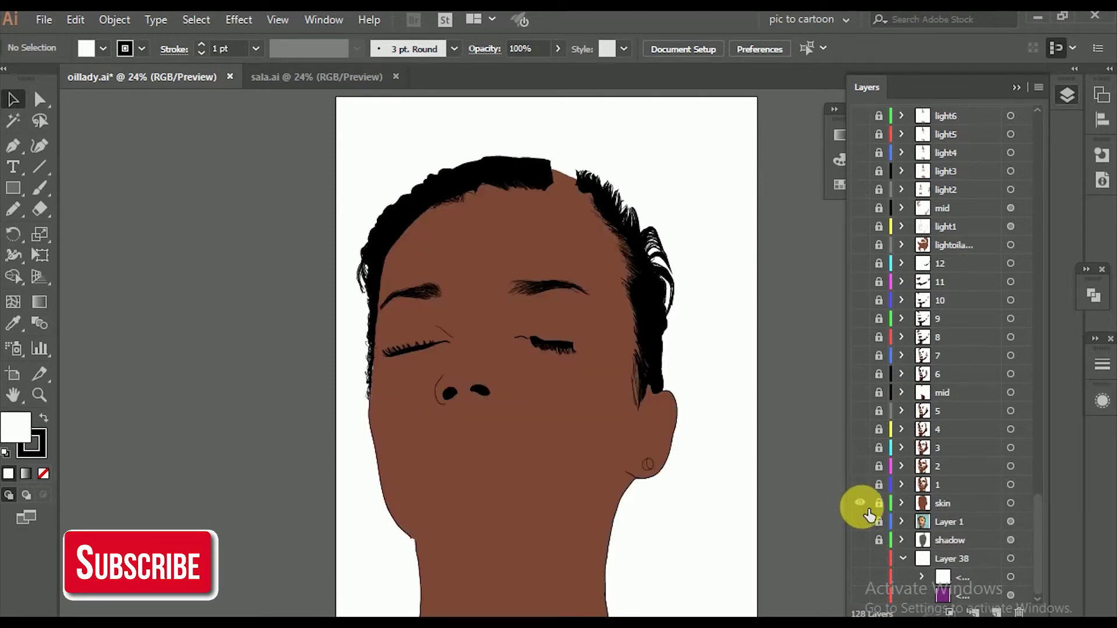
left_click_drag(1038, 532, 1036, 381)
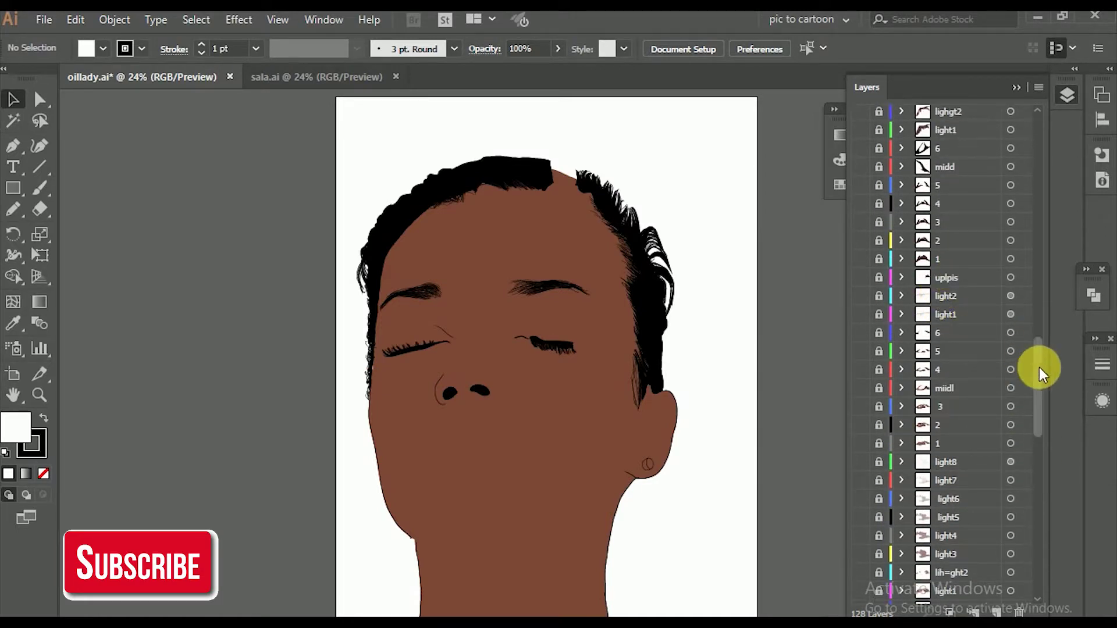
left_click_drag(1039, 367, 1042, 397)
Step: Show the dwlips and uplpis lip shapes plus shading layers 1–6 and miidl
left_click(860, 456)
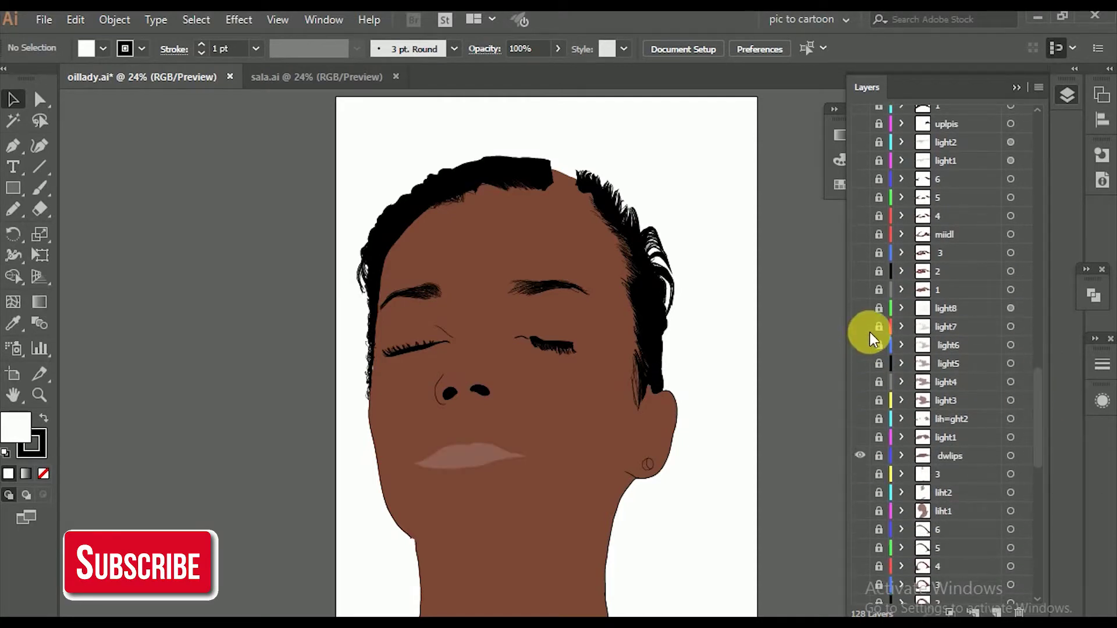
left_click(861, 124)
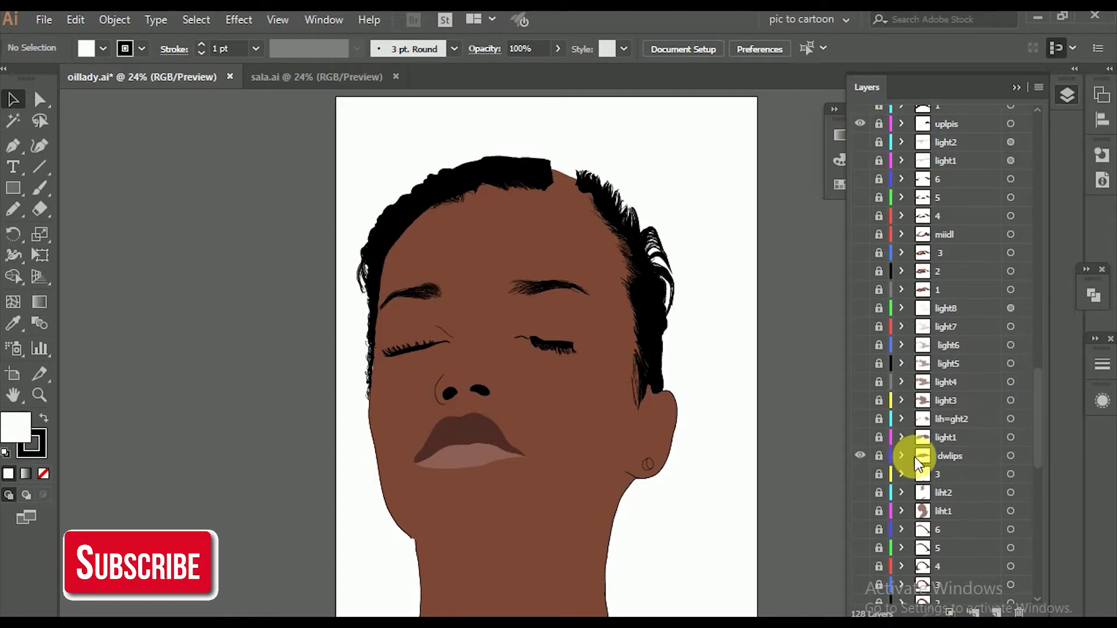
left_click(860, 455)
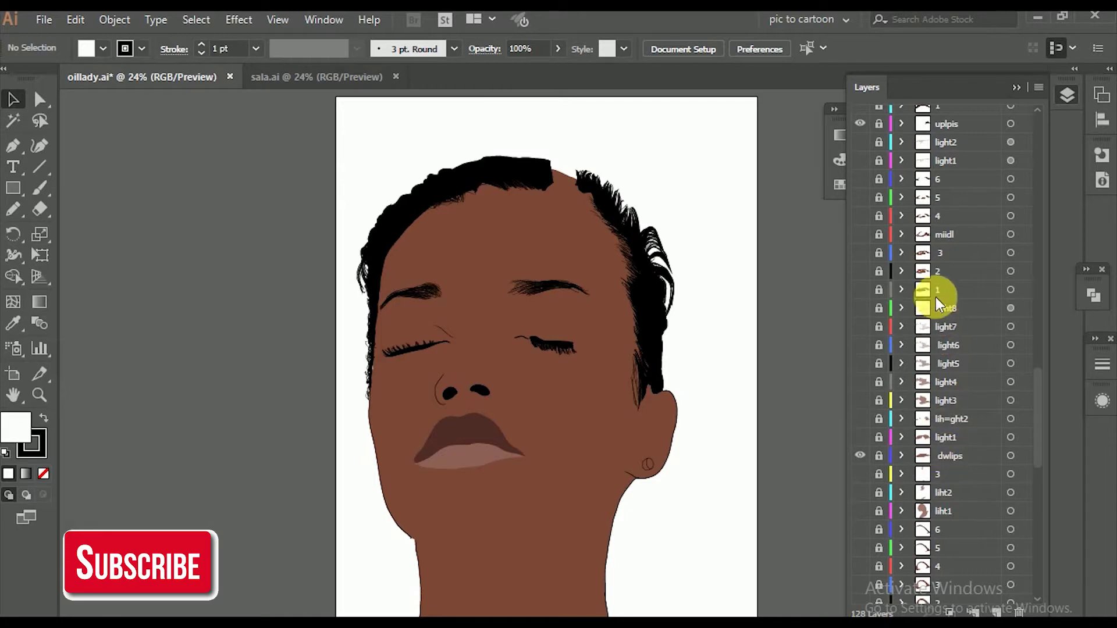
left_click(860, 289)
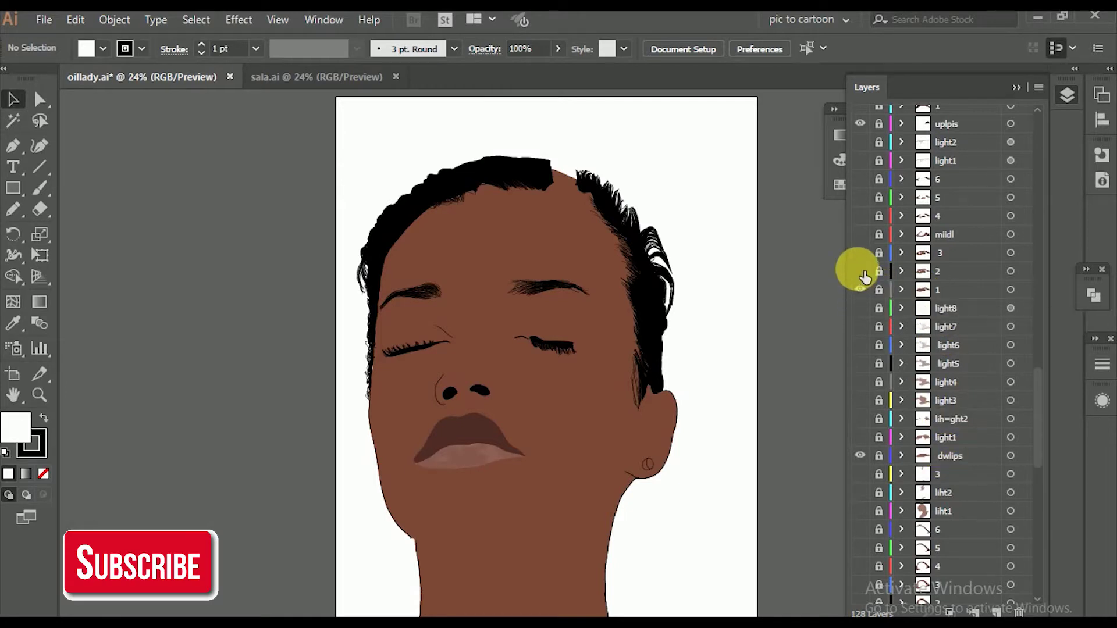
left_click(860, 271)
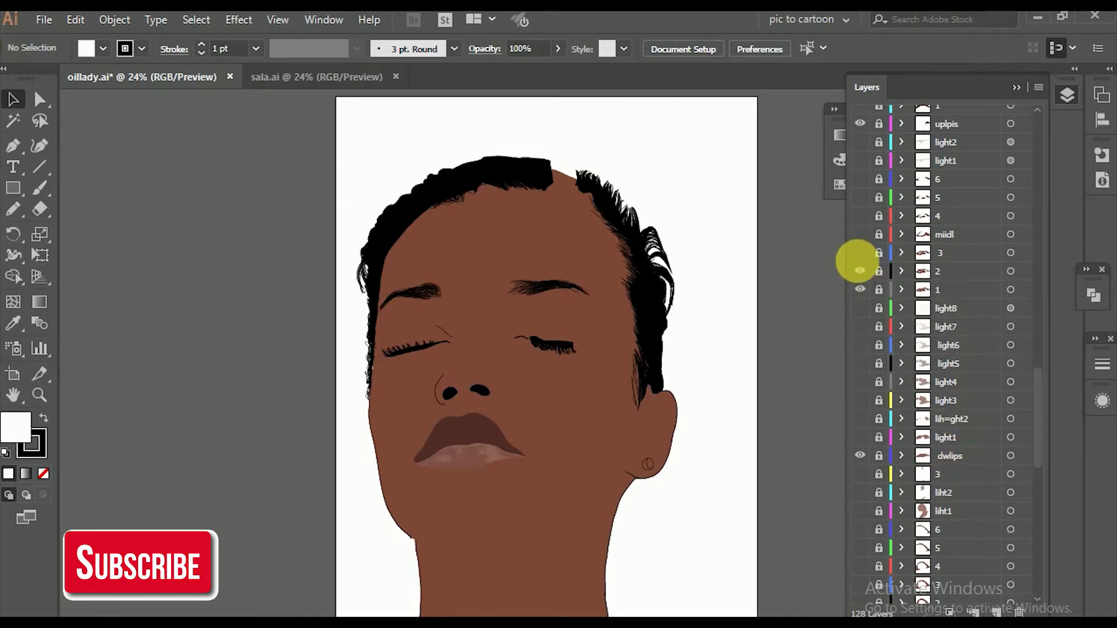
left_click(861, 252)
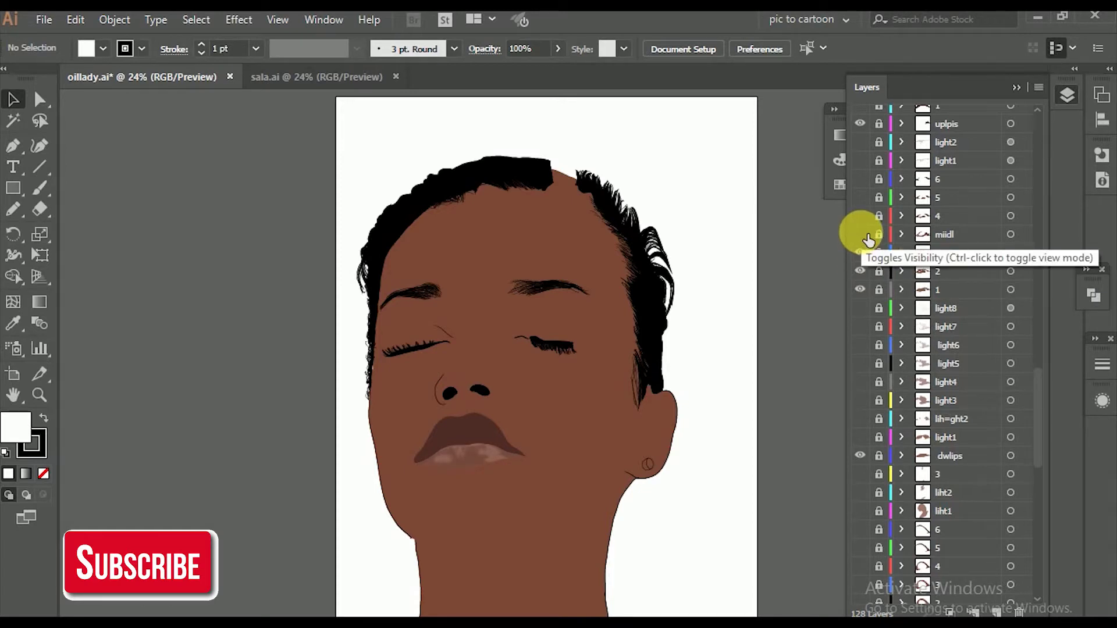
left_click(867, 236)
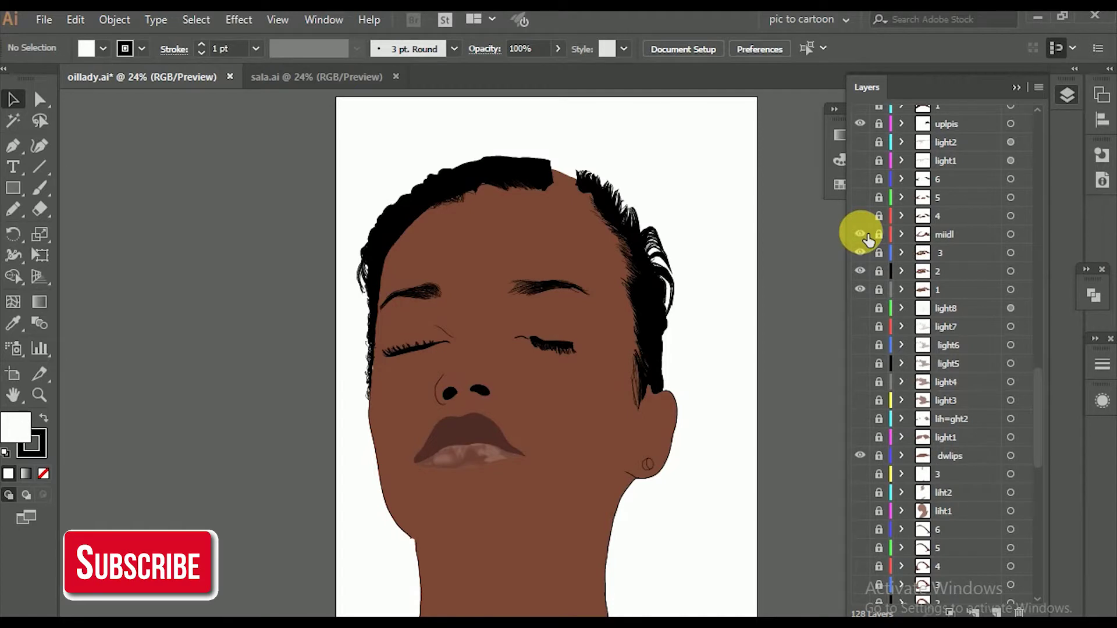
left_click(865, 221)
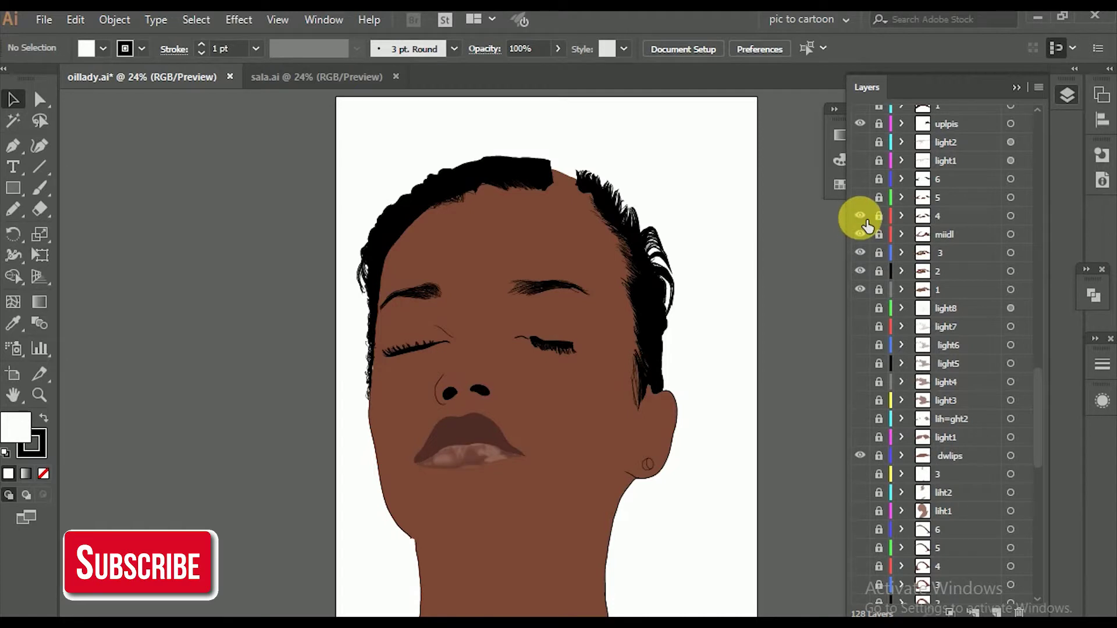
left_click(866, 200)
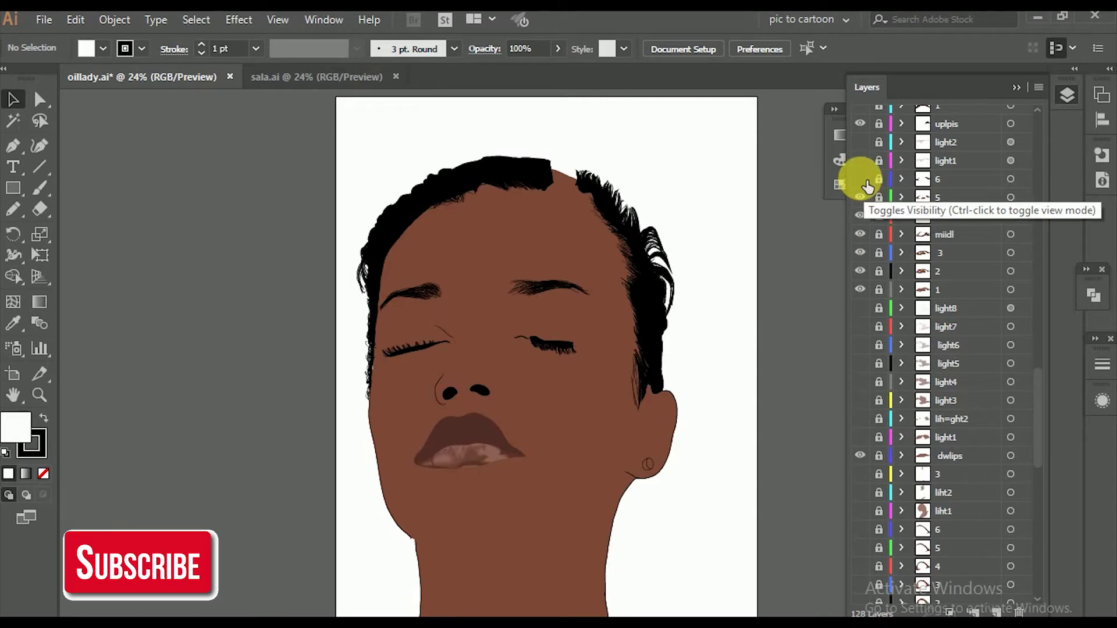
left_click(866, 182)
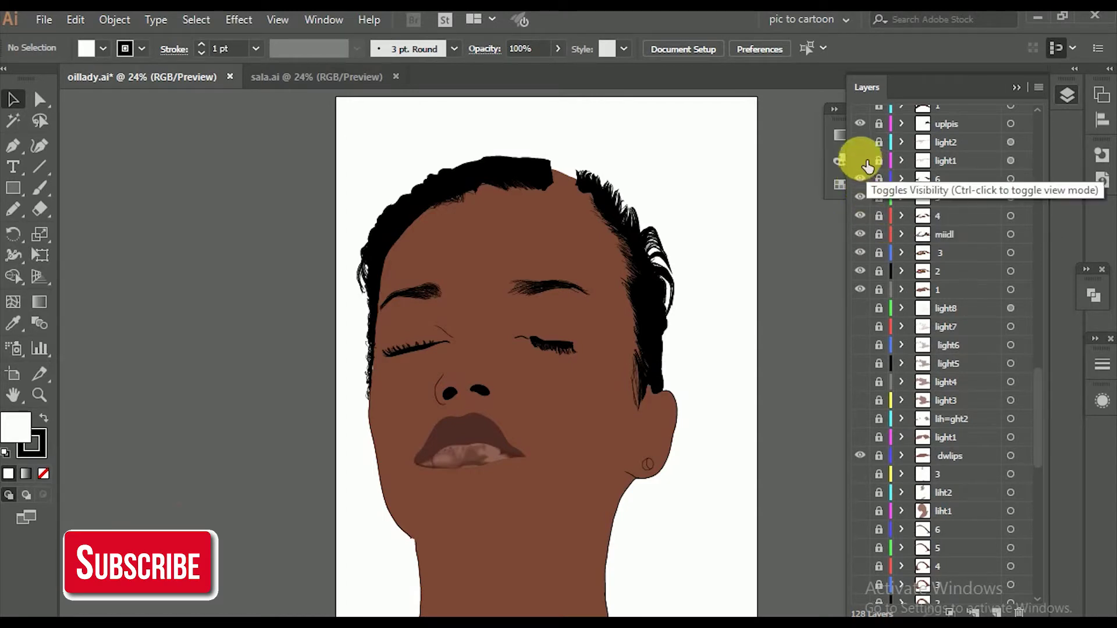
Step: Show lip highlight layers light1–light8 and the lower lip's light1 and light2 highlights
left_click(861, 161)
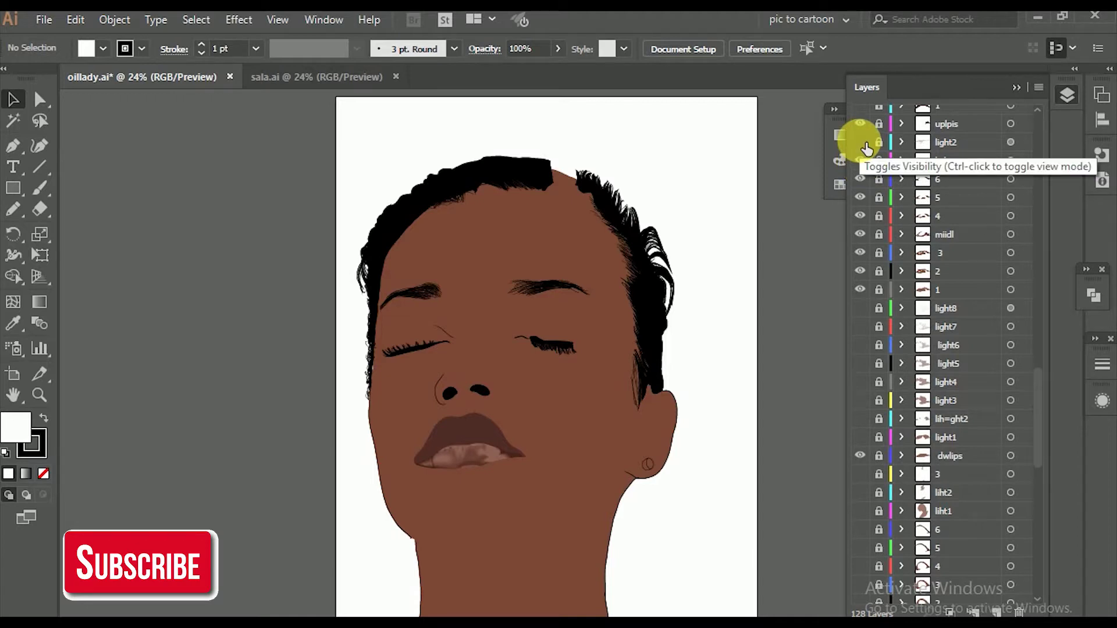
left_click(862, 143)
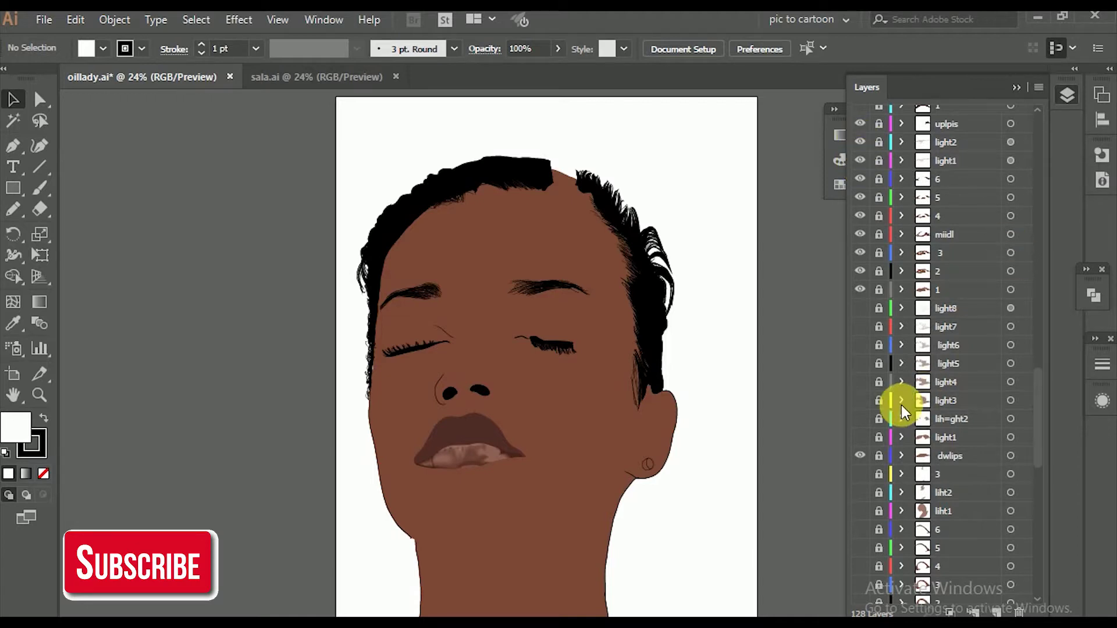
left_click(861, 401)
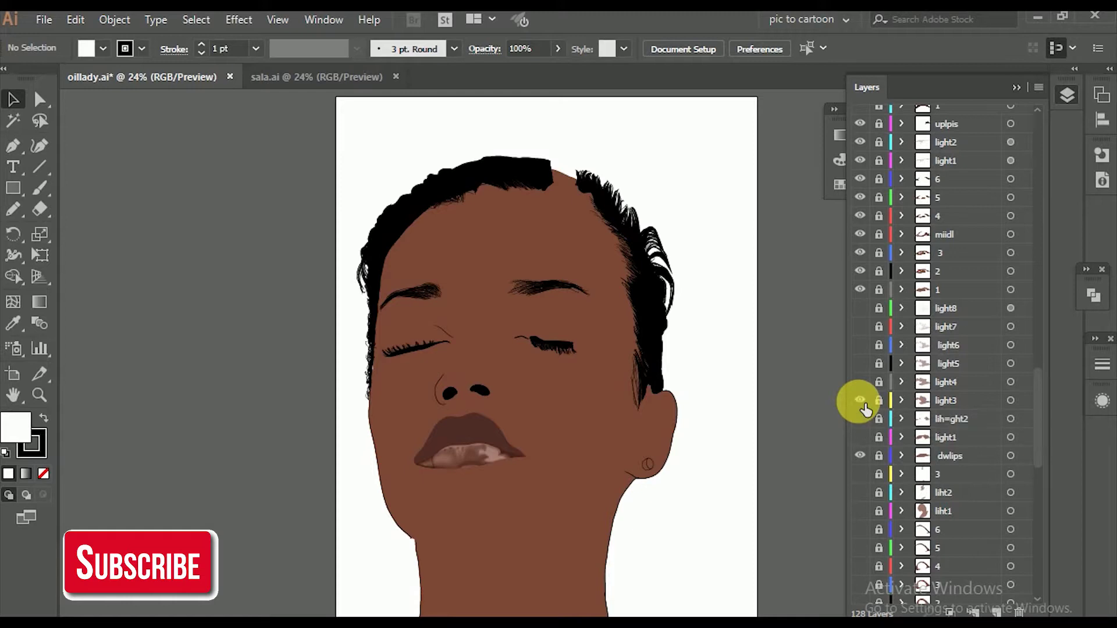
left_click(861, 382)
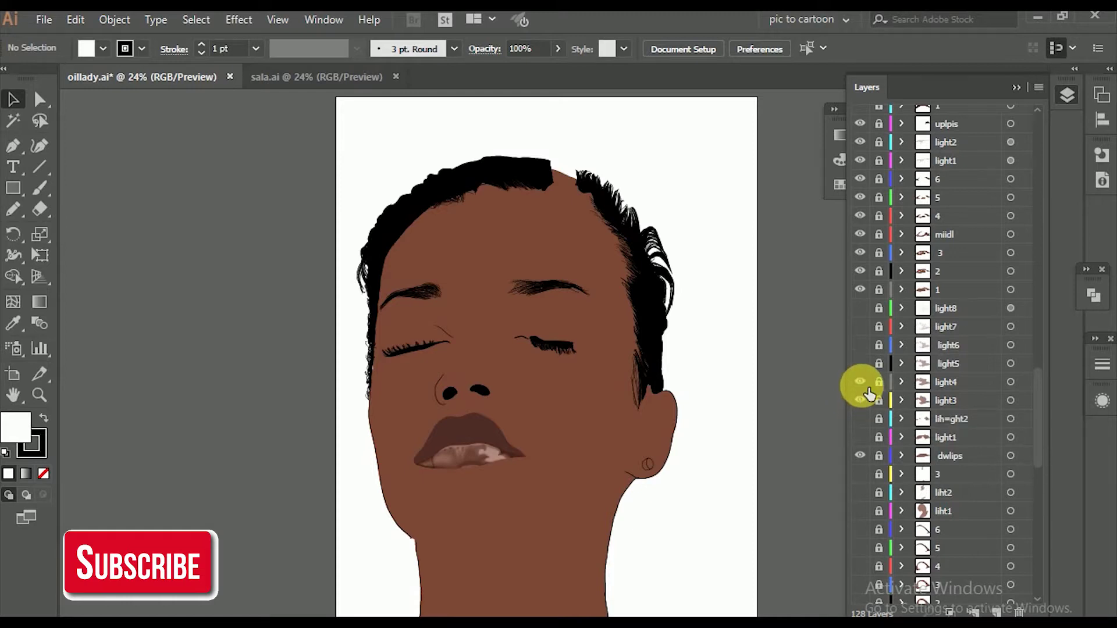
left_click(862, 364)
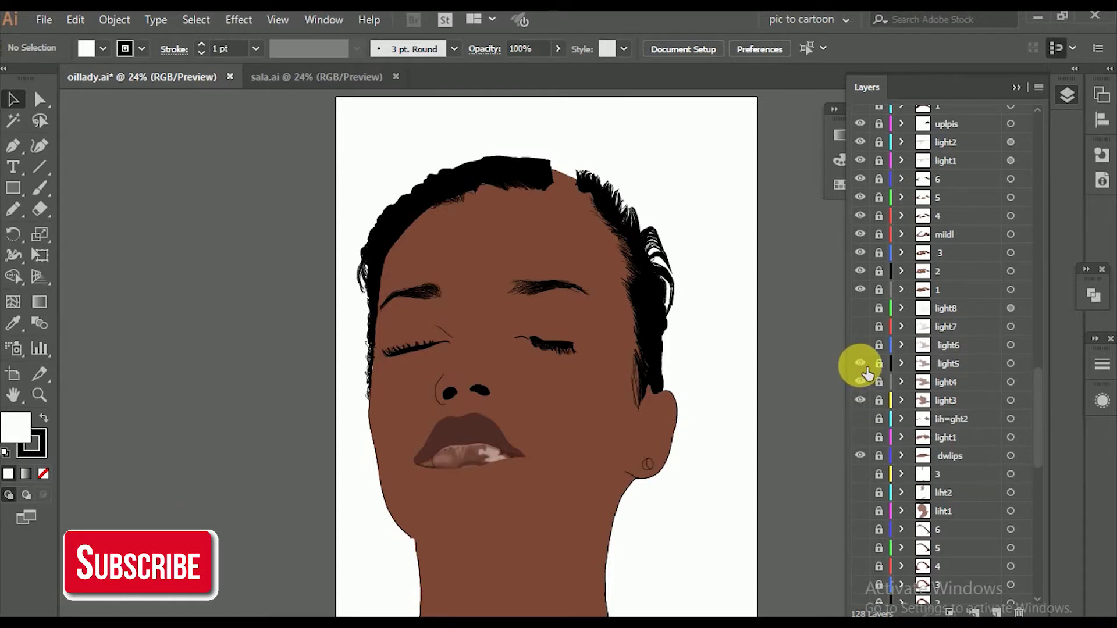
left_click(861, 345)
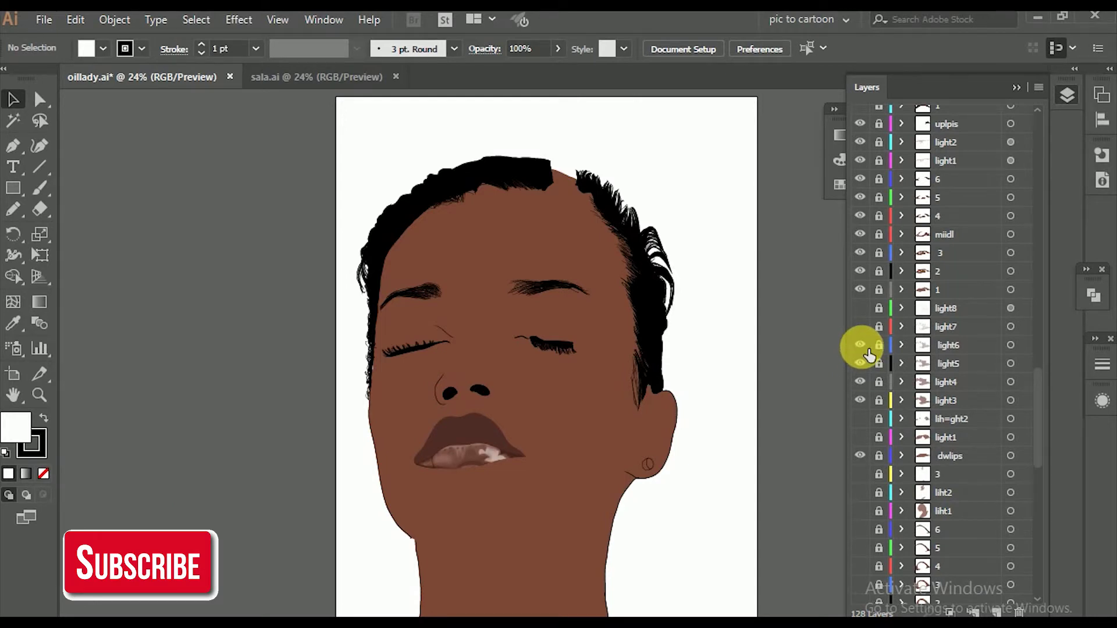
left_click(864, 327)
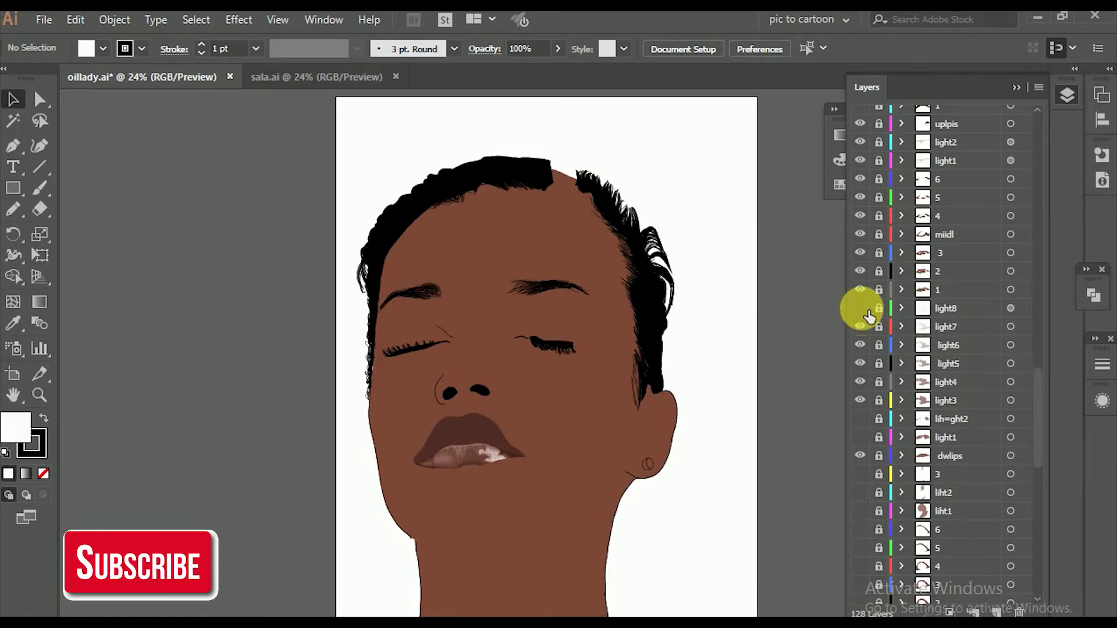
left_click(860, 308)
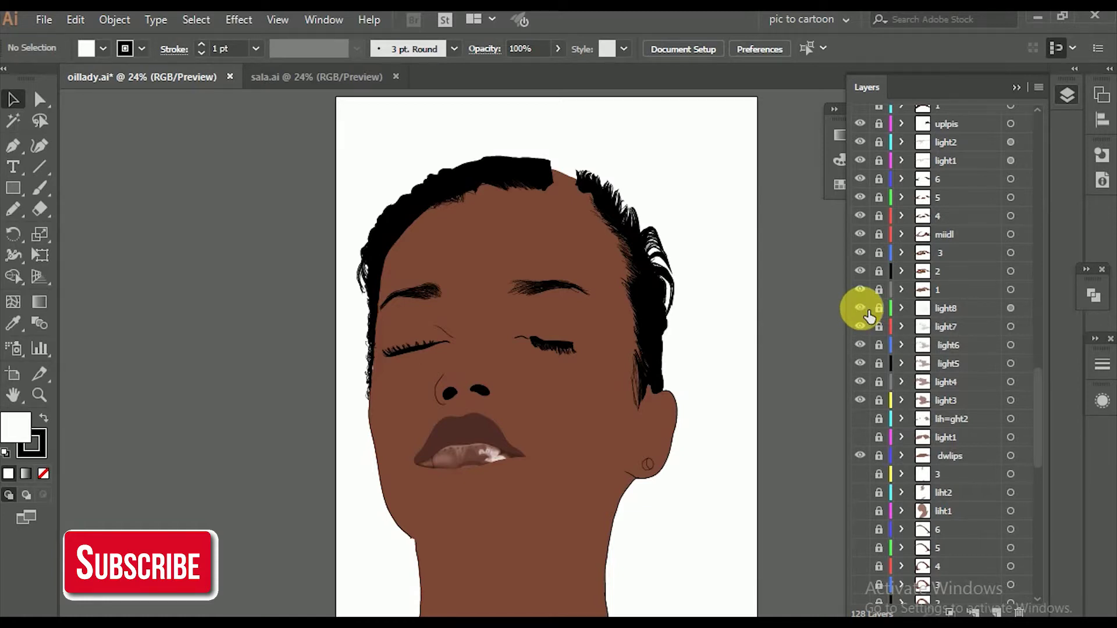
left_click(862, 438)
left_click(863, 419)
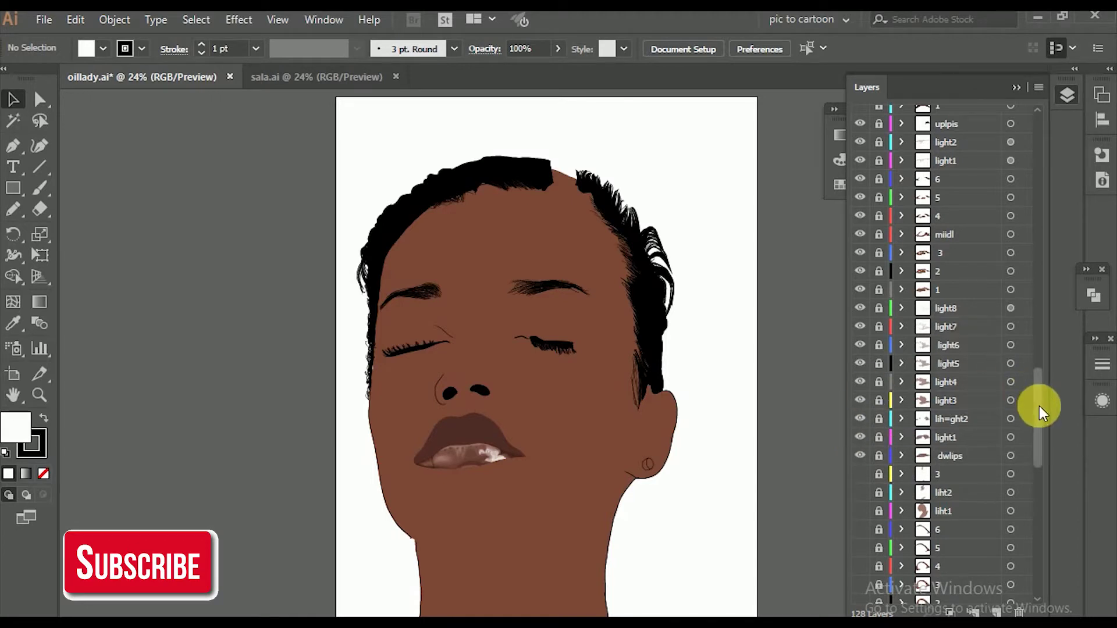
Step: Show the next lip group's shading layers 1–6 and the midd midtone layer
left_click_drag(1038, 410, 1037, 347)
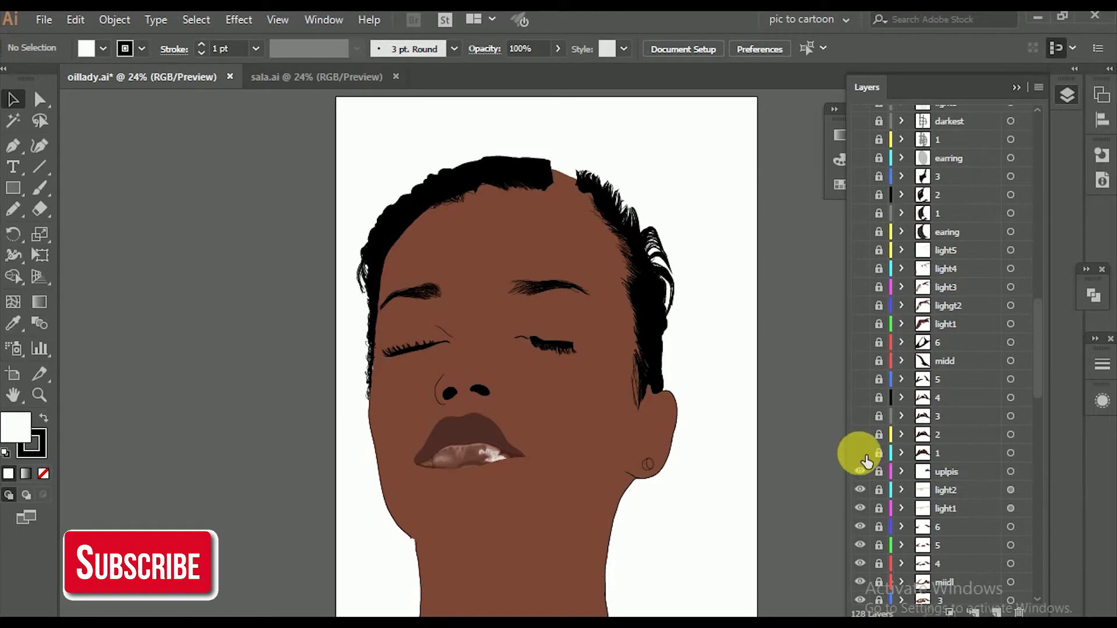
left_click(860, 452)
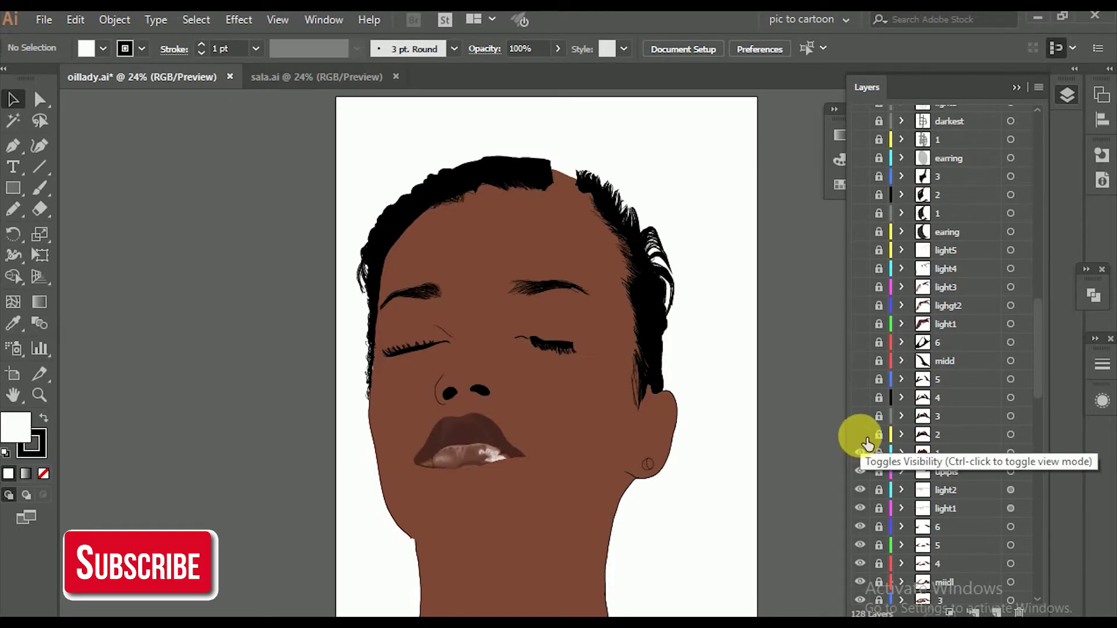
left_click(860, 435)
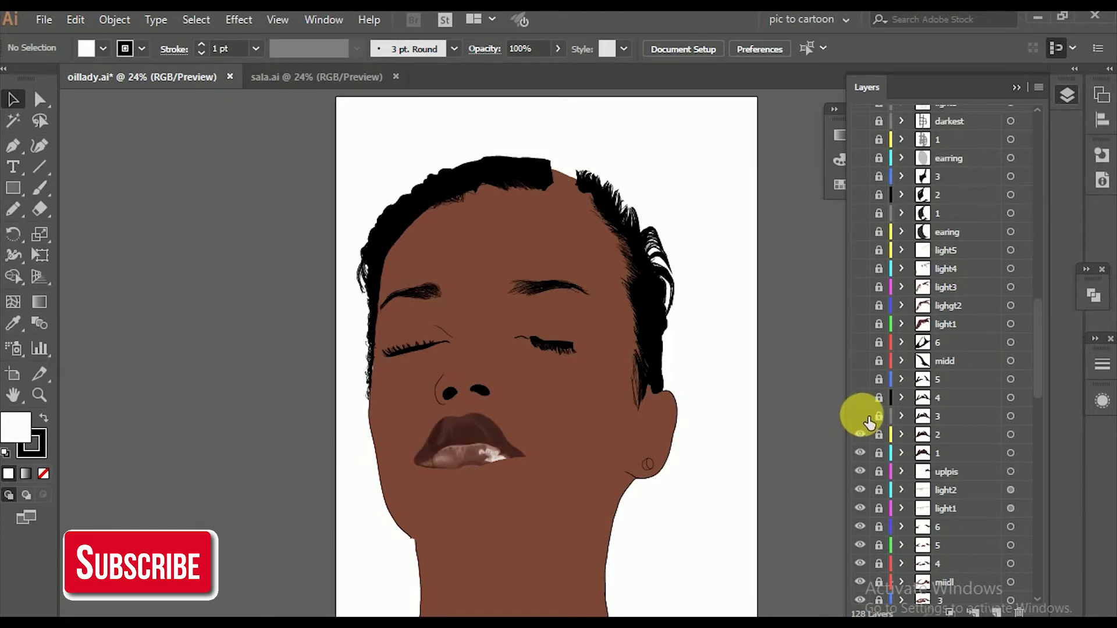
left_click(866, 419)
left_click(863, 400)
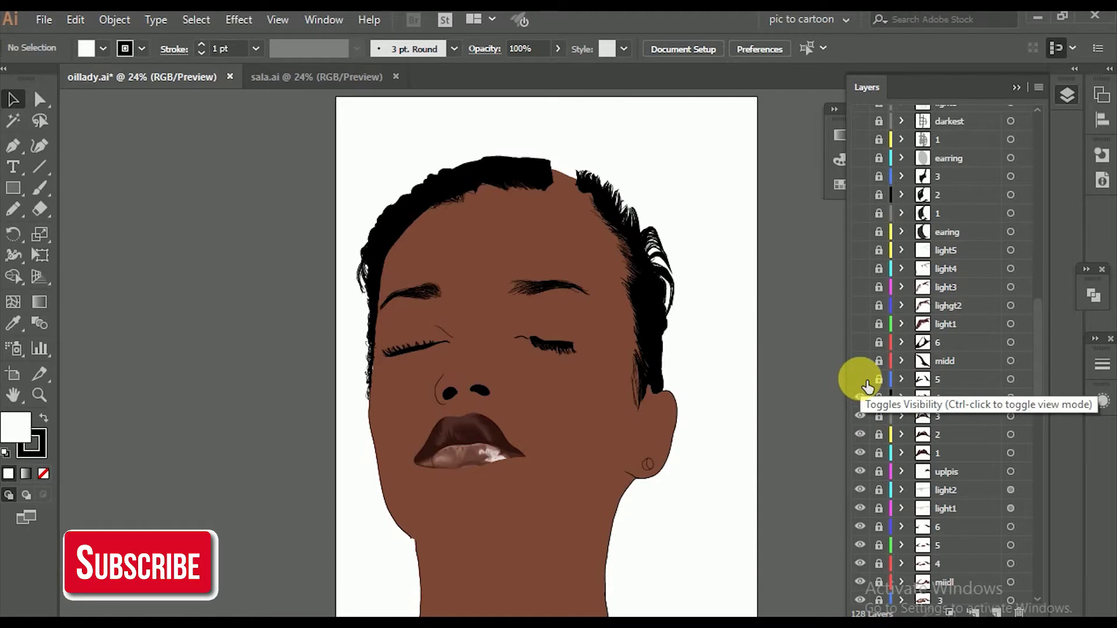
left_click(867, 385)
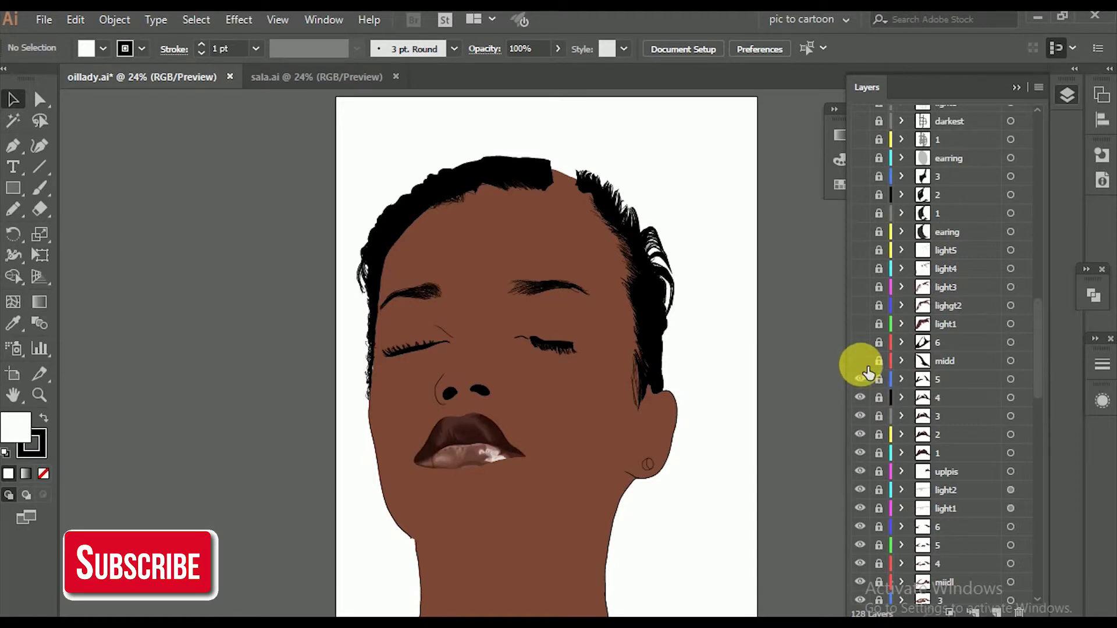
left_click(862, 362)
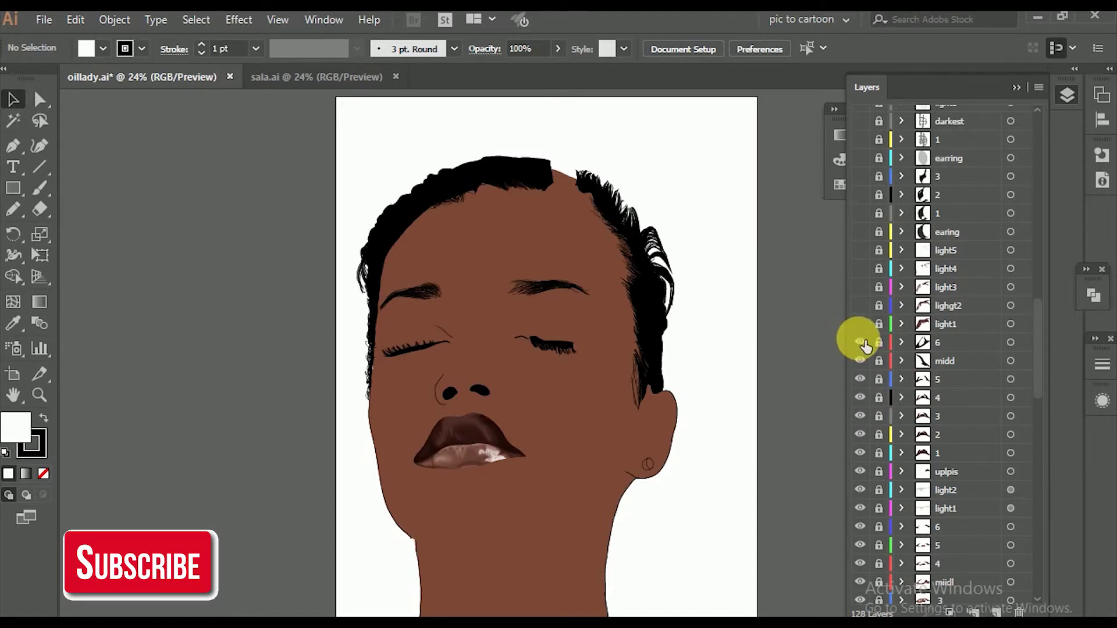
Step: Show lip highlights light1–light5, then zoom in to check them and return to full view
left_click(861, 323)
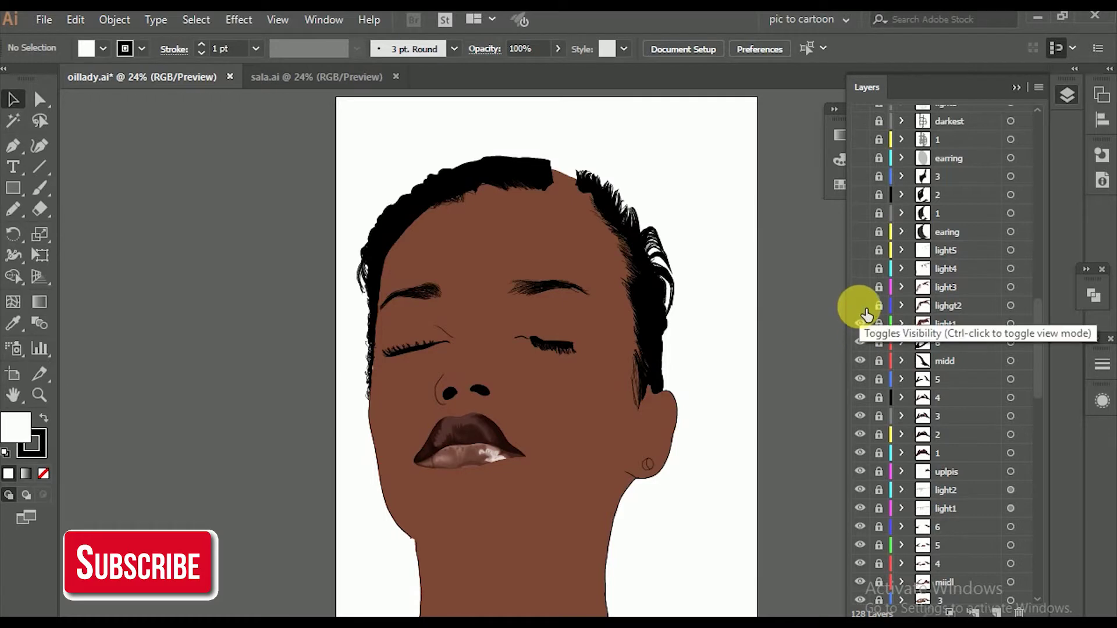
left_click(861, 305)
left_click(862, 287)
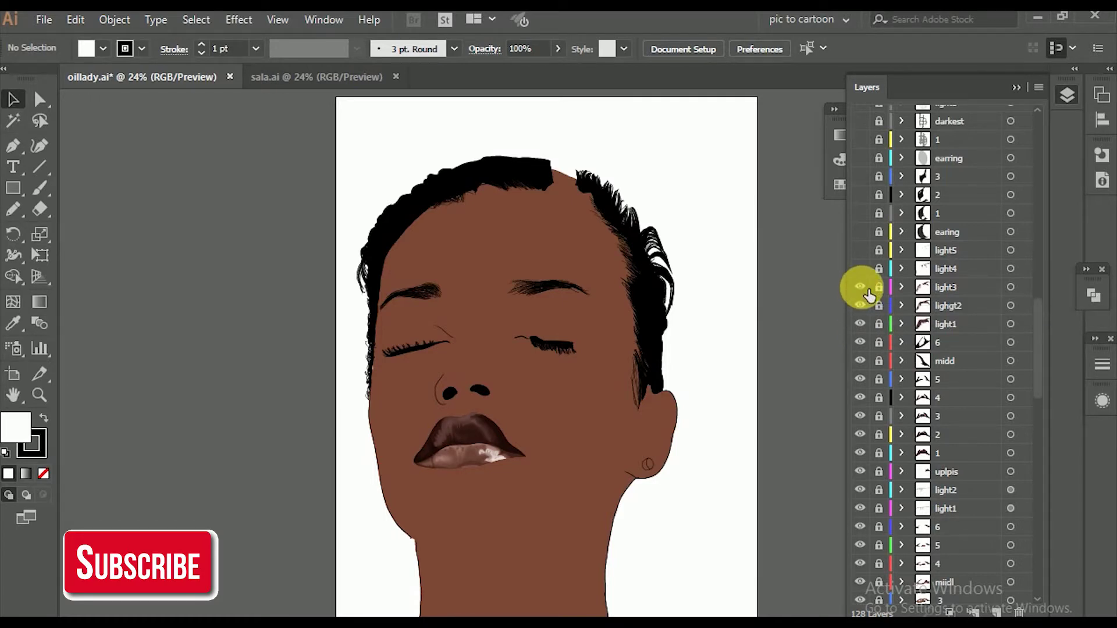
left_click(861, 269)
left_click(861, 251)
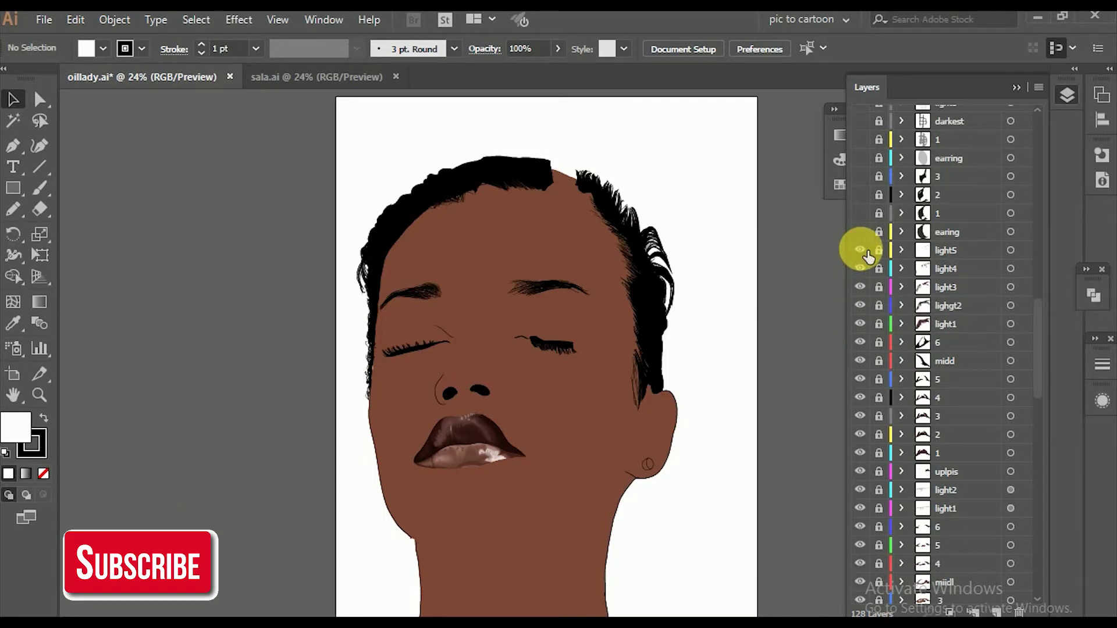
key("z")
left_click_drag(379, 399, 553, 498)
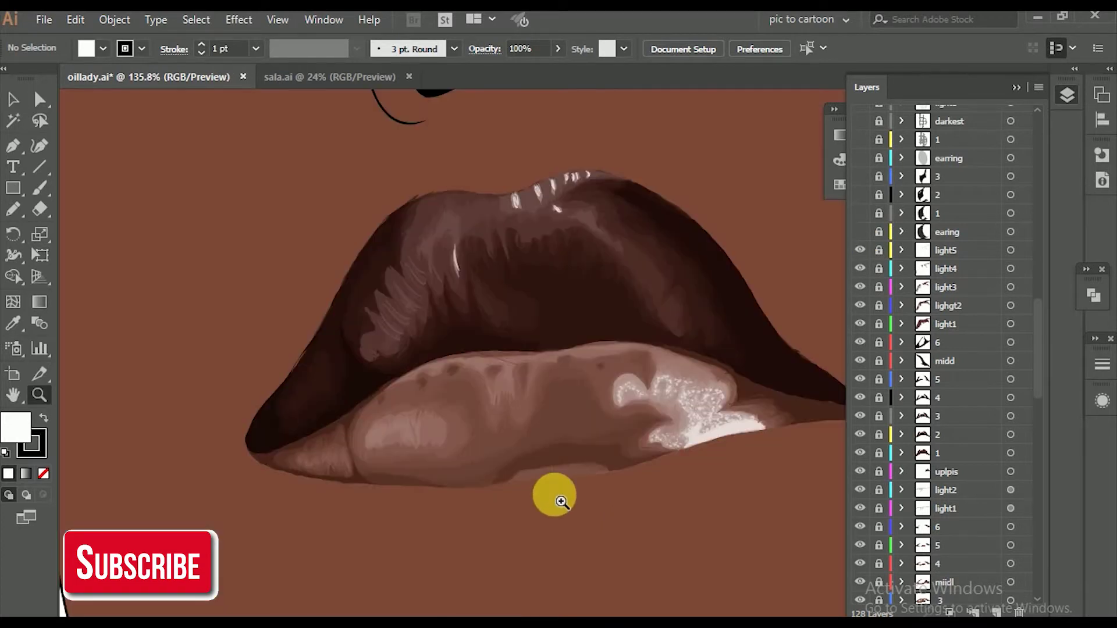
key("ctrl+0")
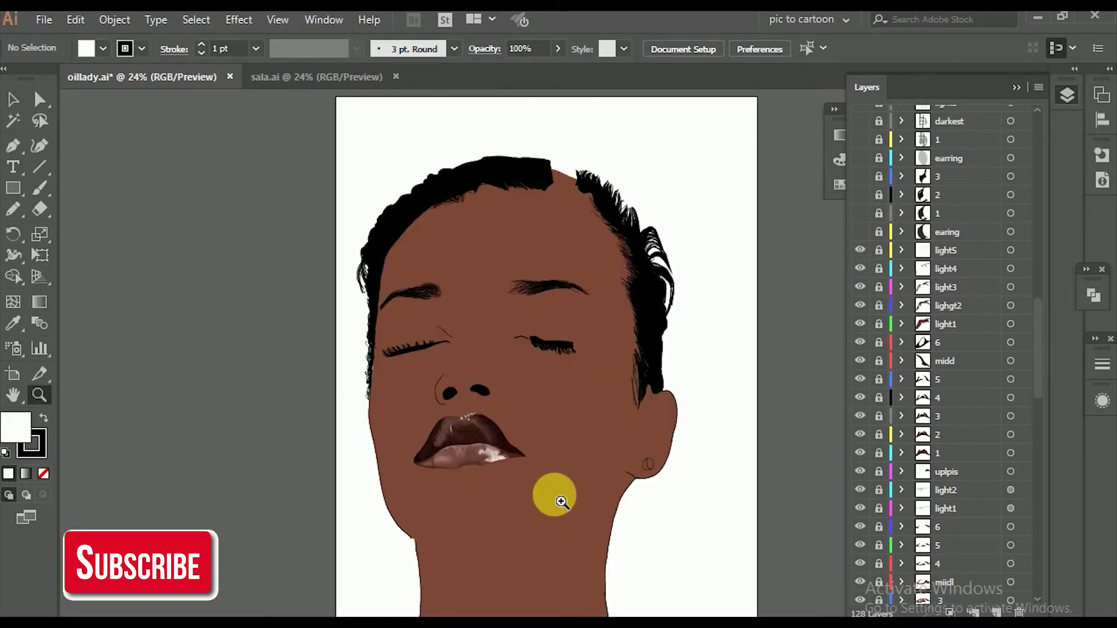
Step: Show face shading layers 1–7 and the mid layer across the face and neck
key("v")
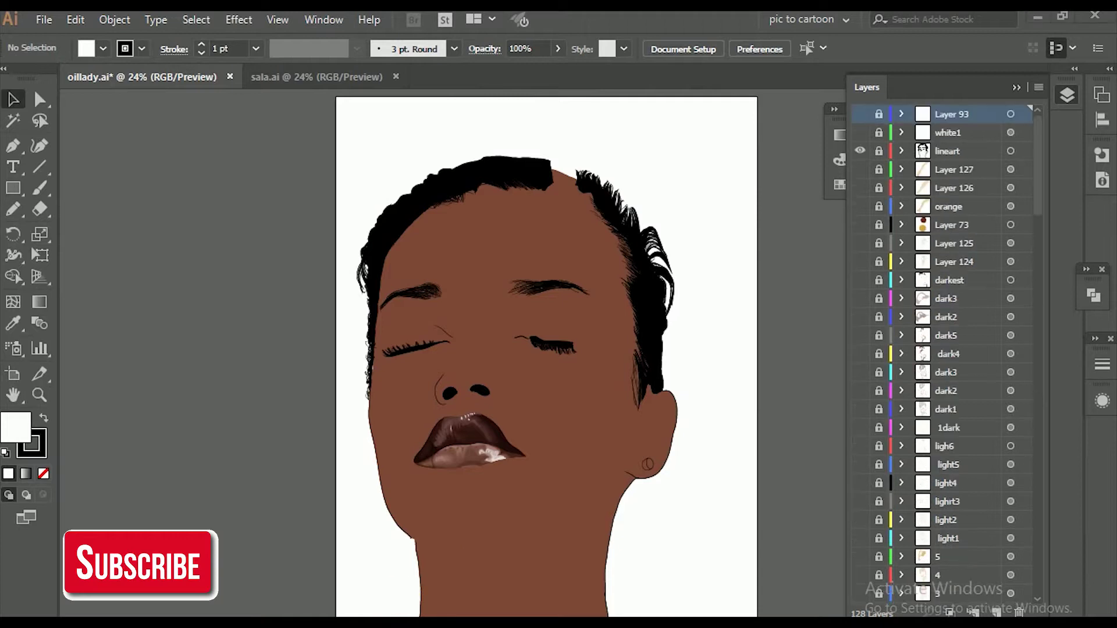
left_click_drag(1035, 200, 1035, 587)
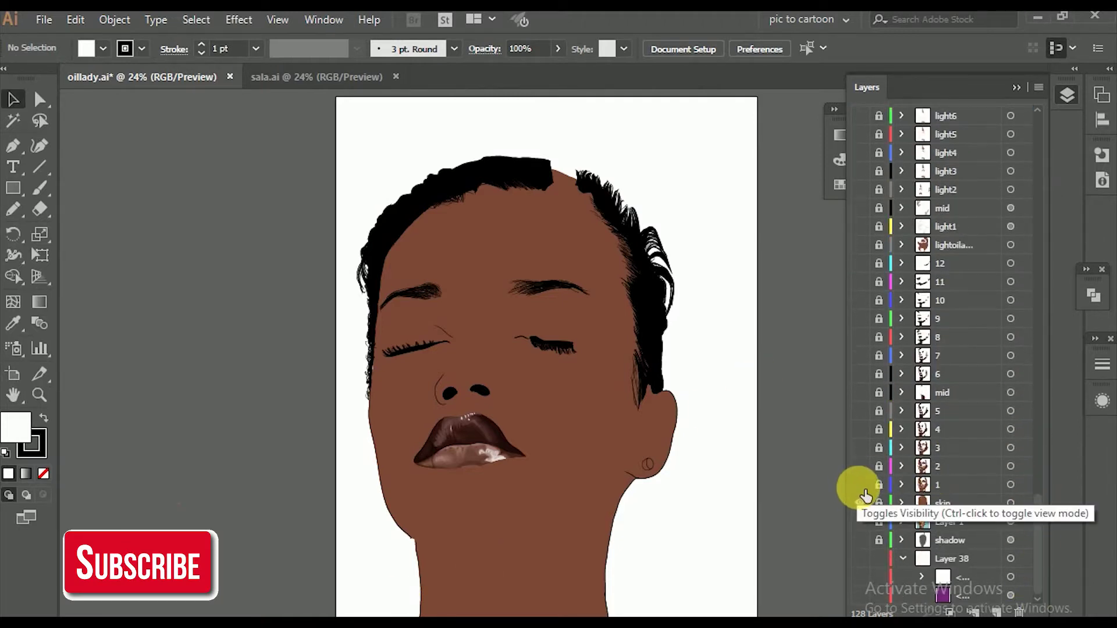
left_click(864, 489)
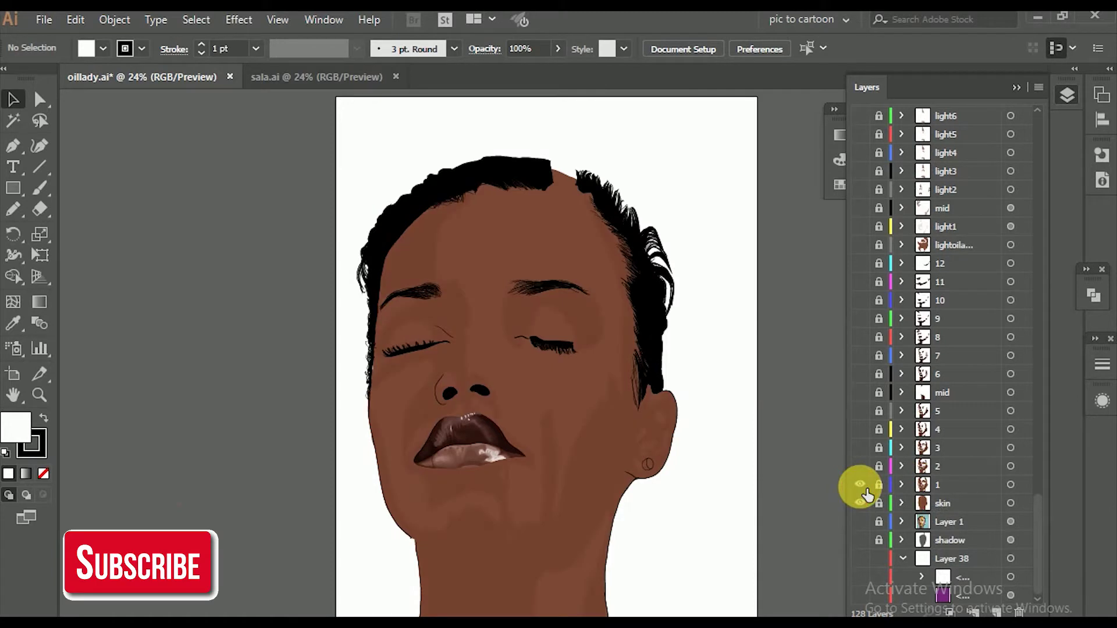
left_click(863, 488)
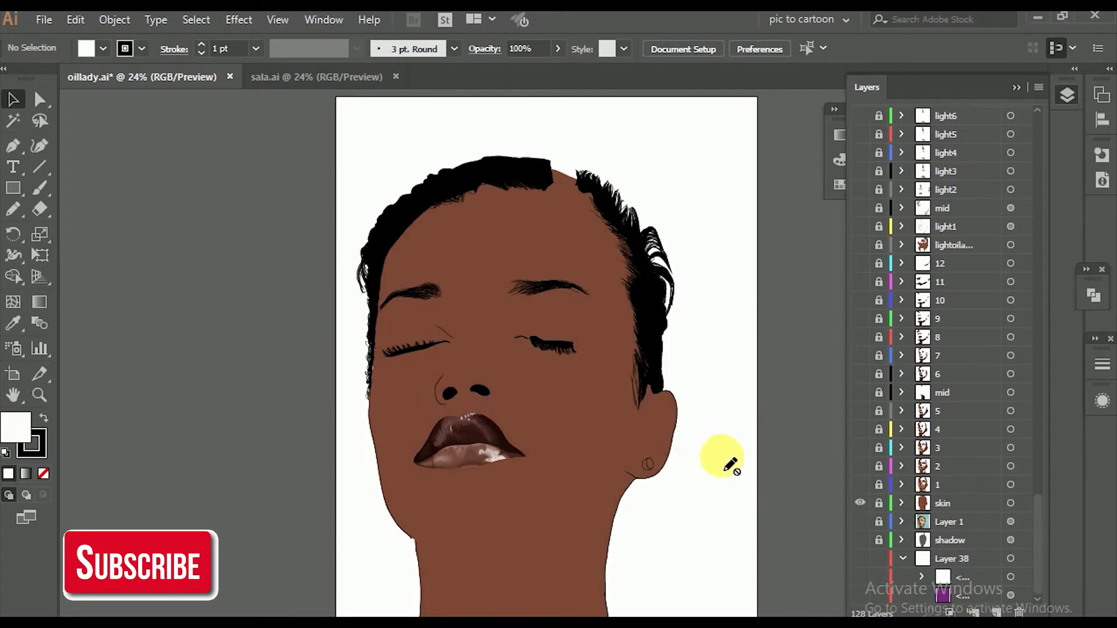
left_click(862, 487)
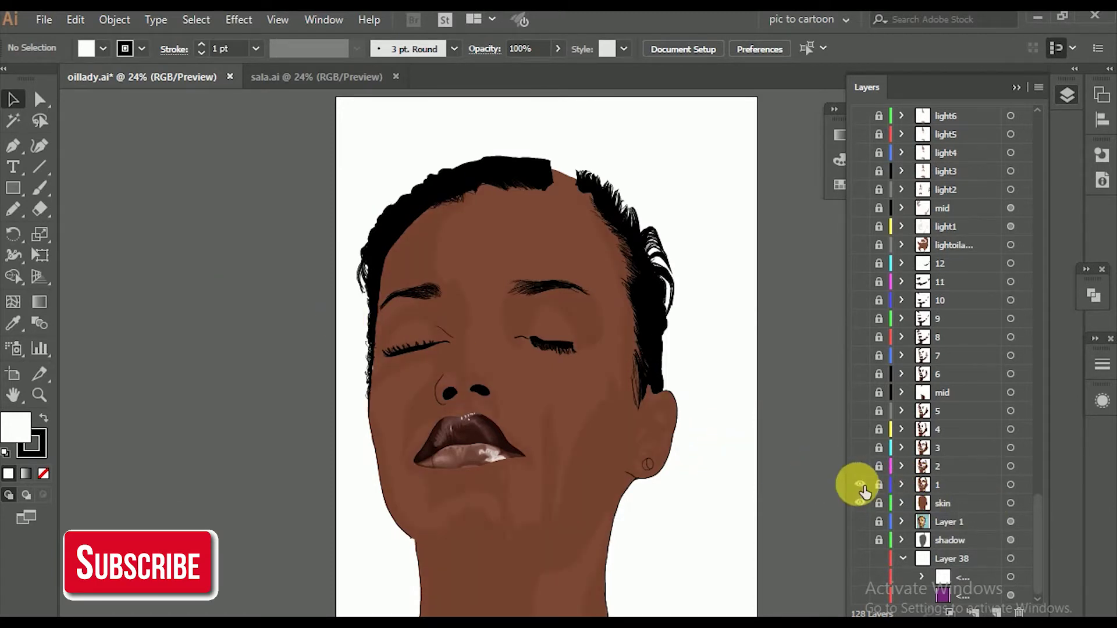
left_click(866, 469)
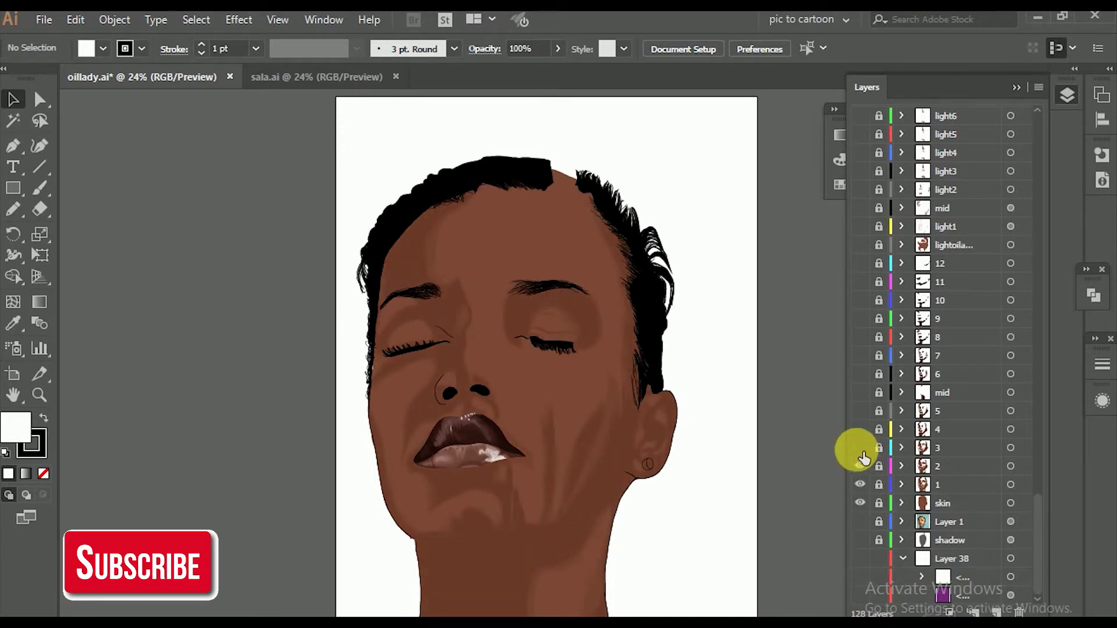
left_click(861, 449)
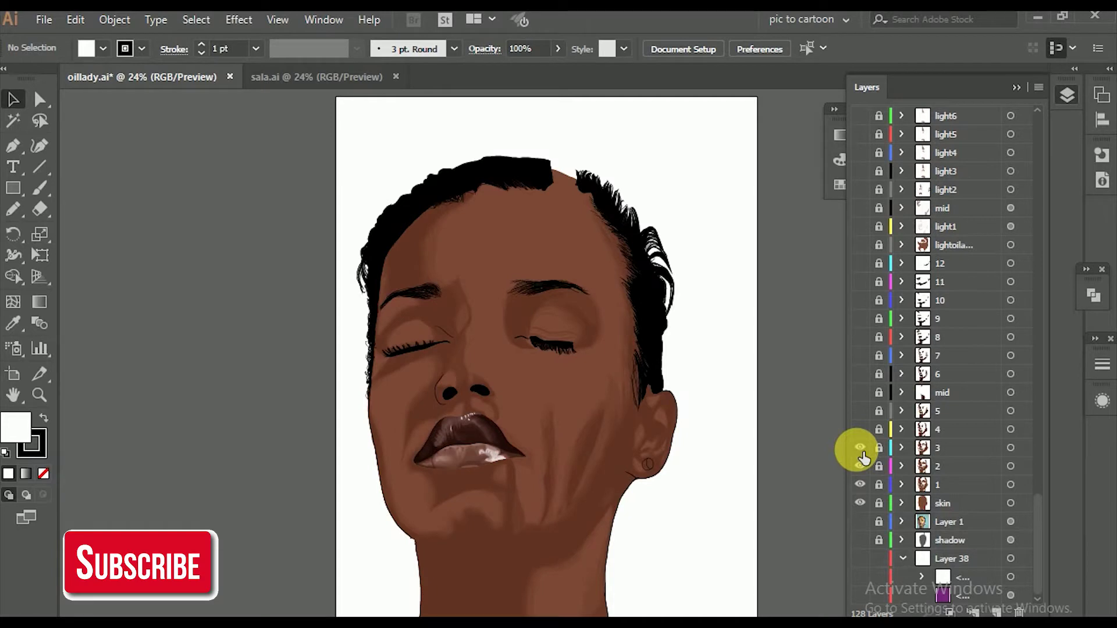
left_click(861, 431)
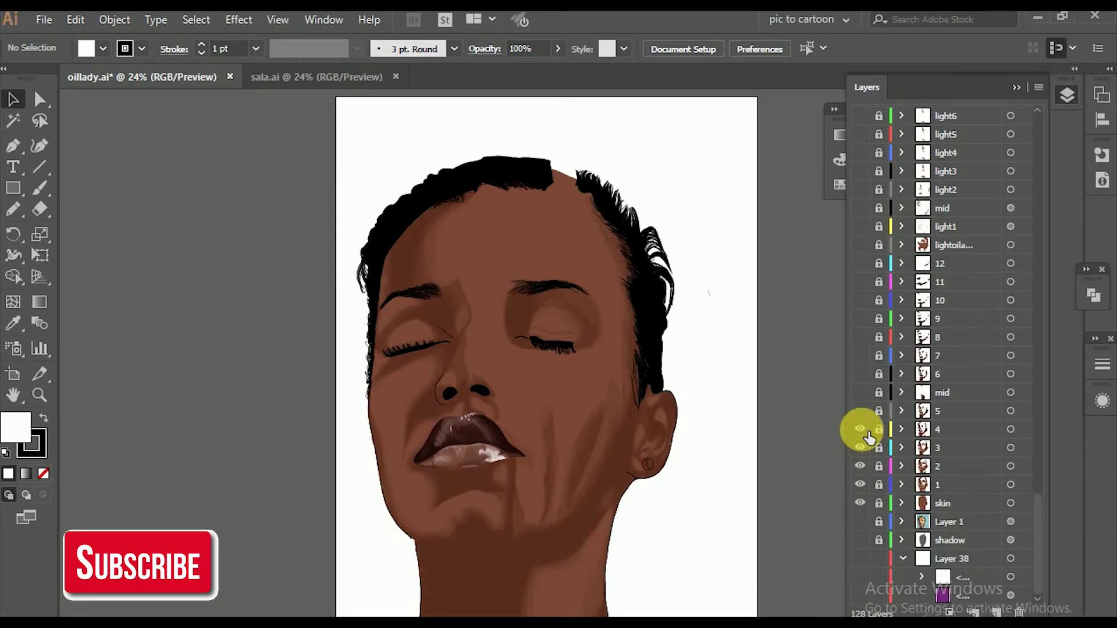
left_click(862, 412)
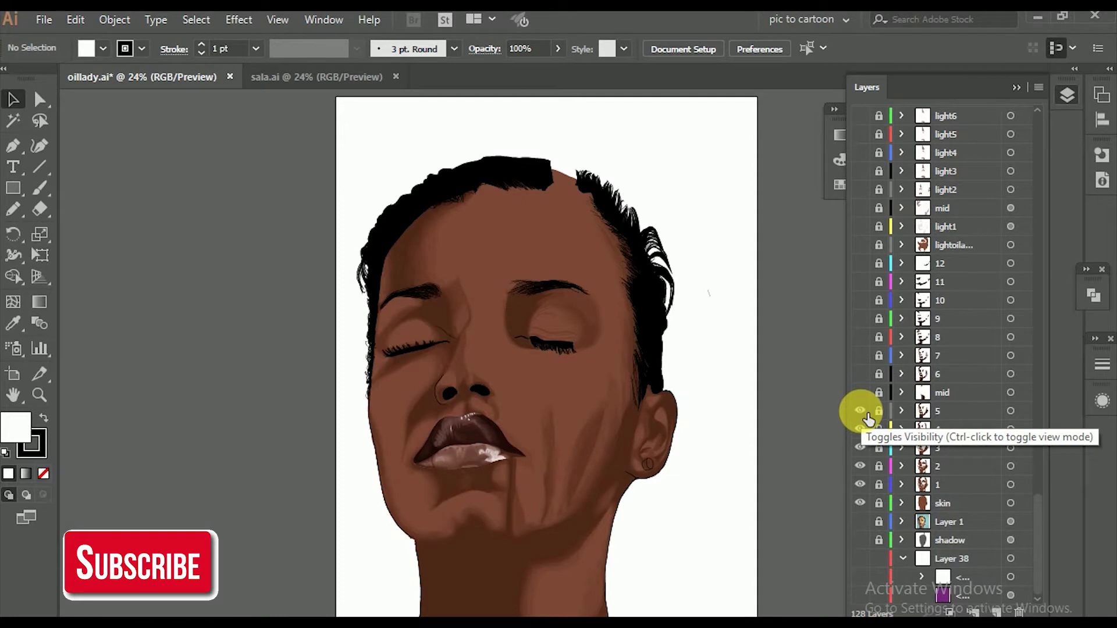
left_click(862, 395)
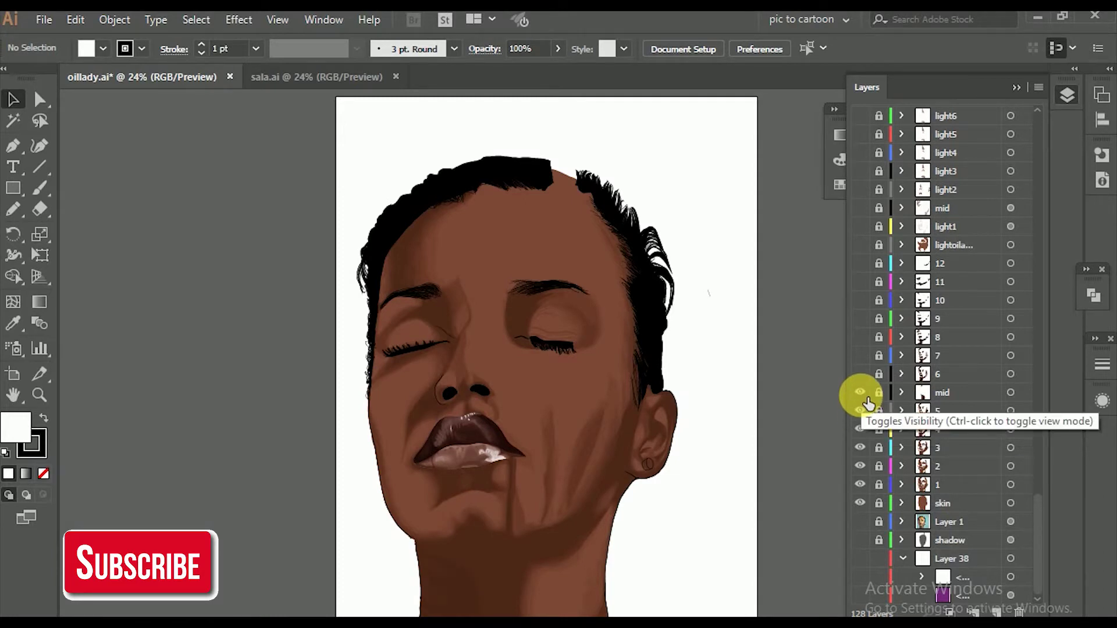
left_click(862, 375)
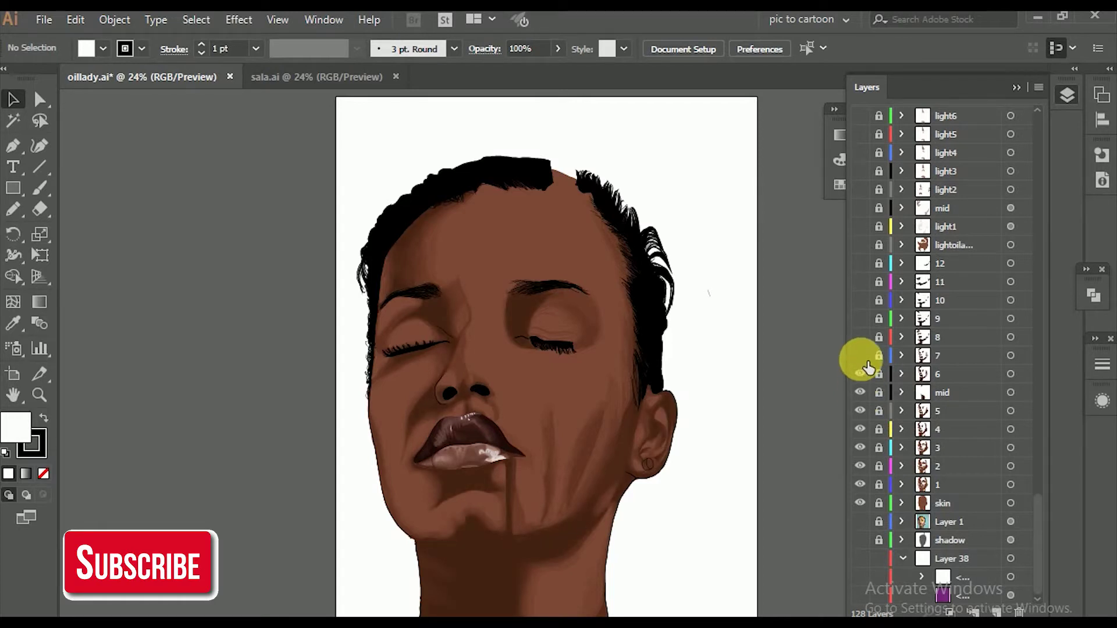
left_click(863, 357)
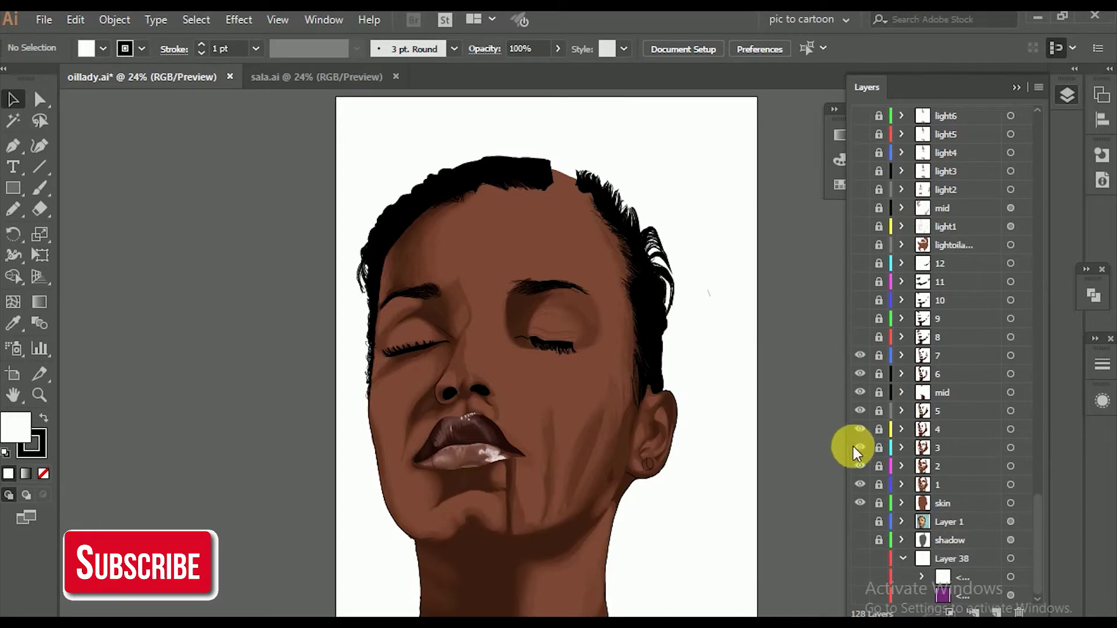
Step: Briefly check the reference photo, then show shading layers 9–12, lightoila and light1
left_click(861, 522)
left_click(862, 522)
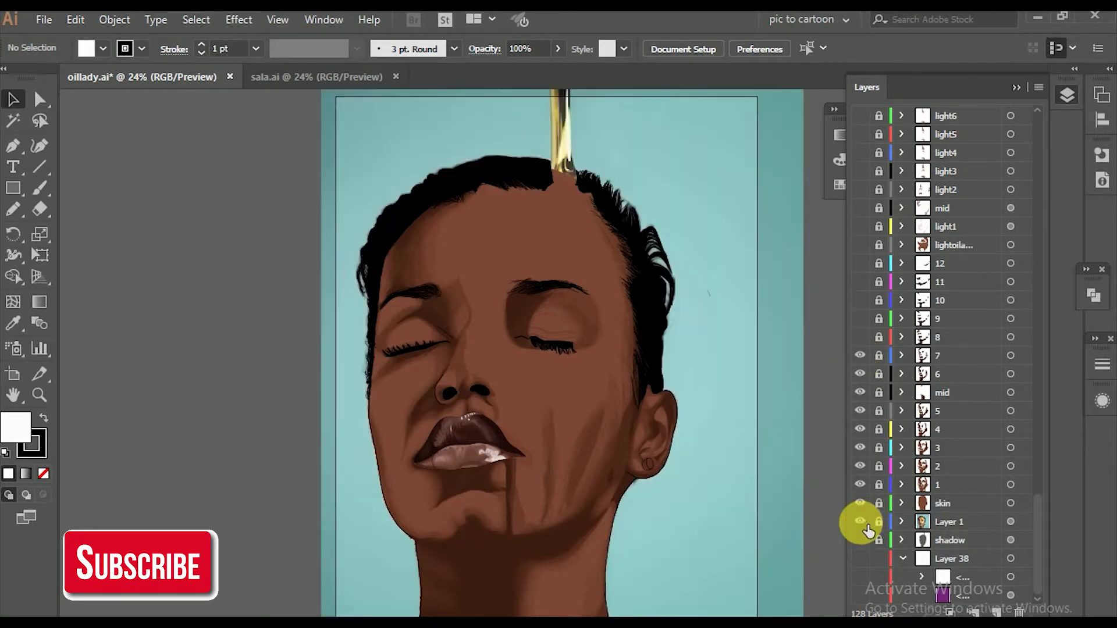
left_click(862, 319)
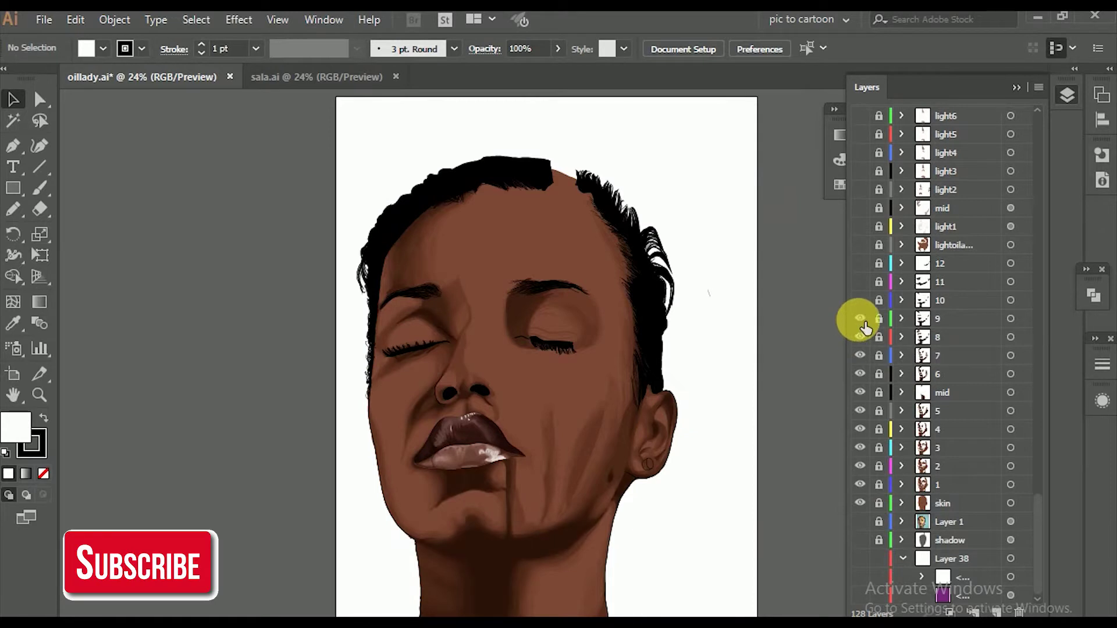
left_click(860, 300)
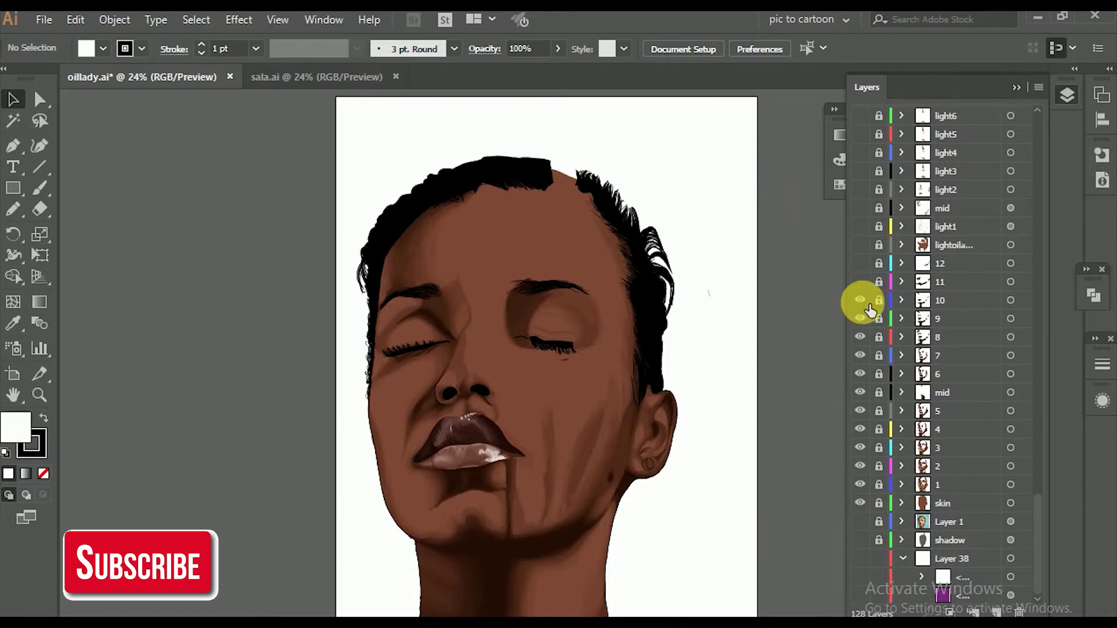
left_click(860, 283)
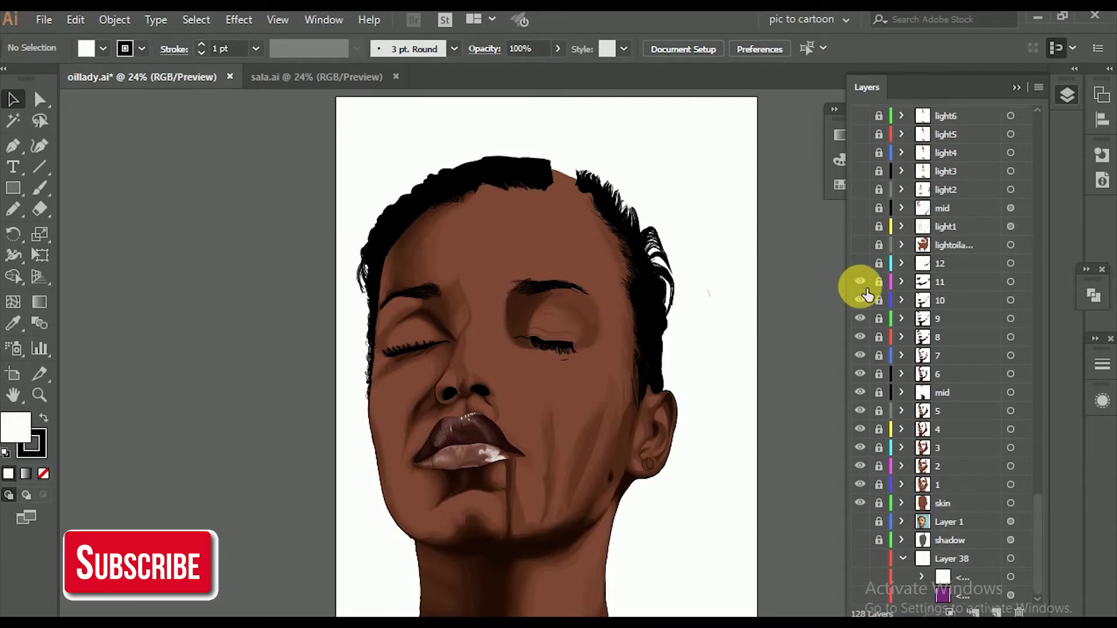
left_click(861, 264)
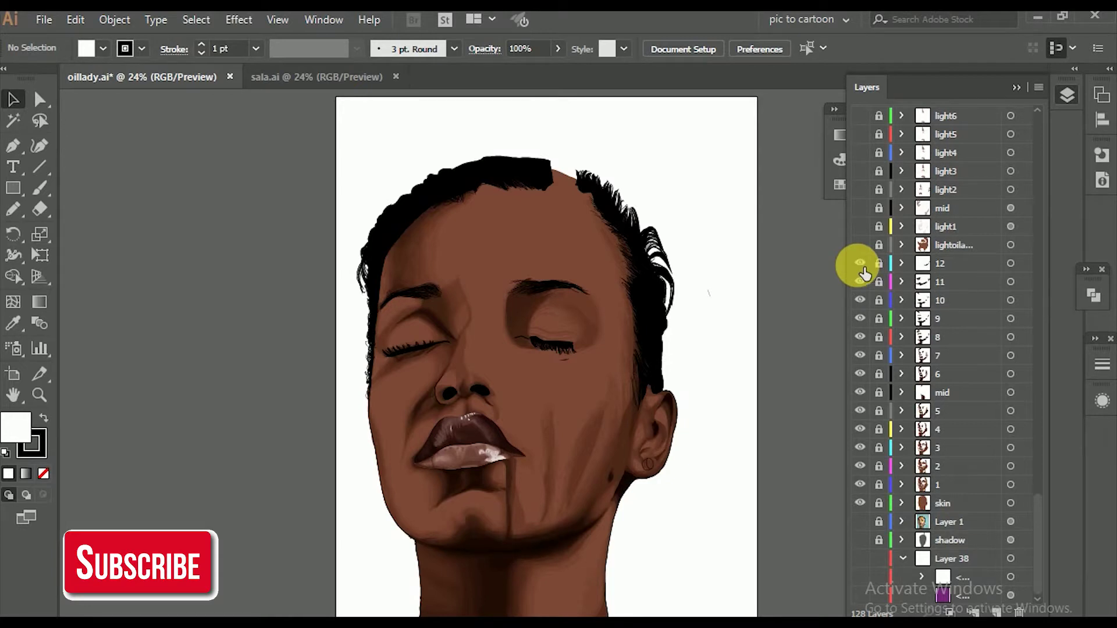
left_click(860, 245)
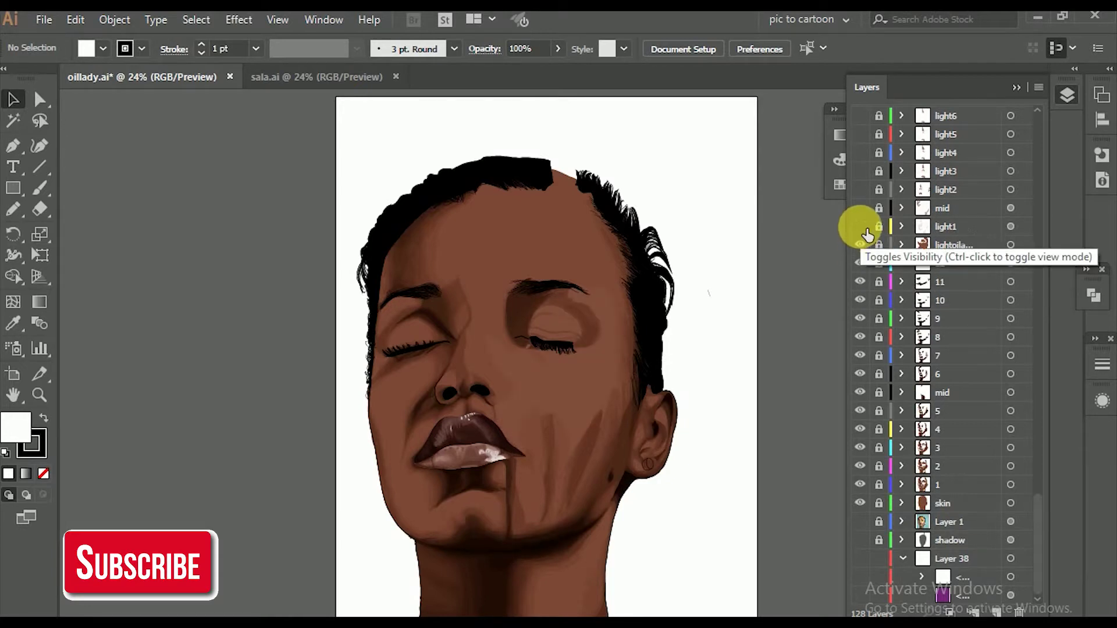
left_click(861, 226)
Step: Show the mid and light2–light9 highlights on nose and chin, plus the left eyelid highlight
left_click_drag(1035, 526, 1034, 474)
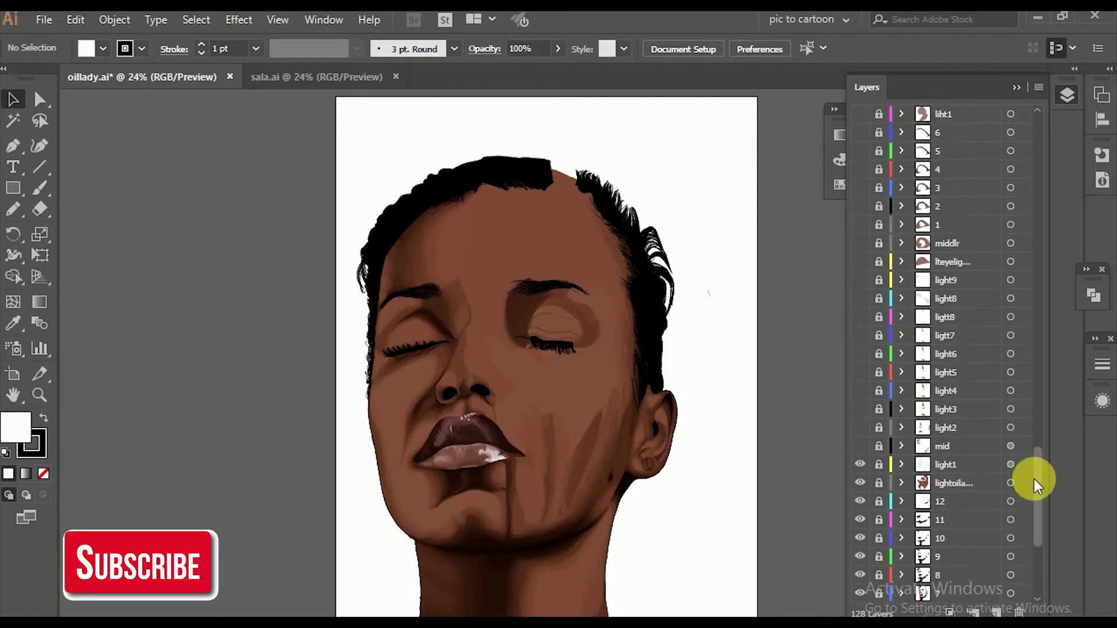
left_click(860, 486)
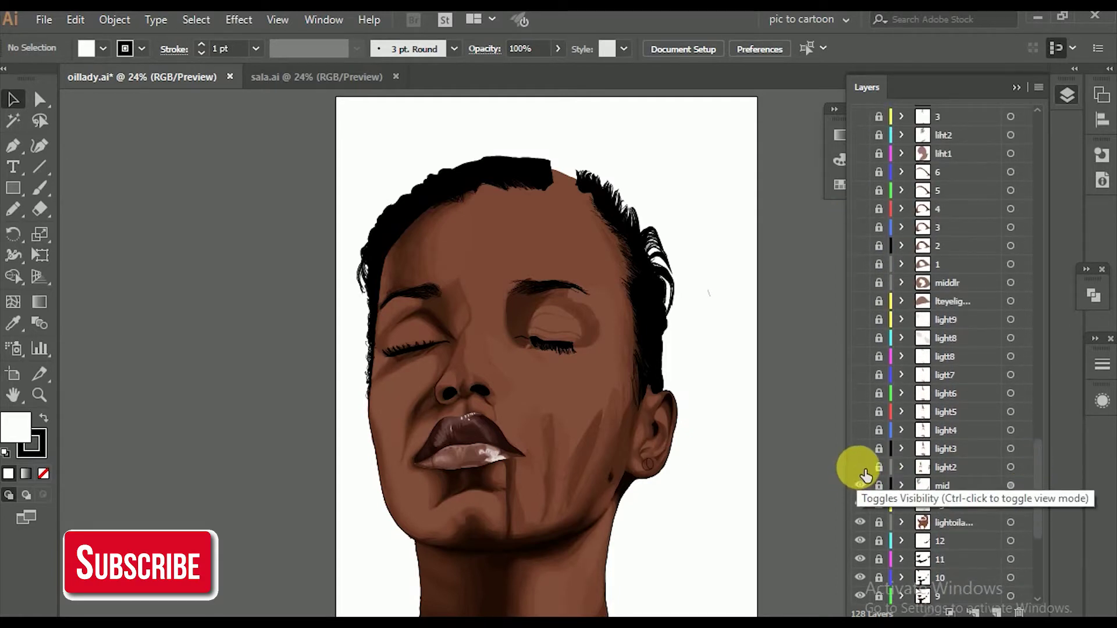
left_click(860, 468)
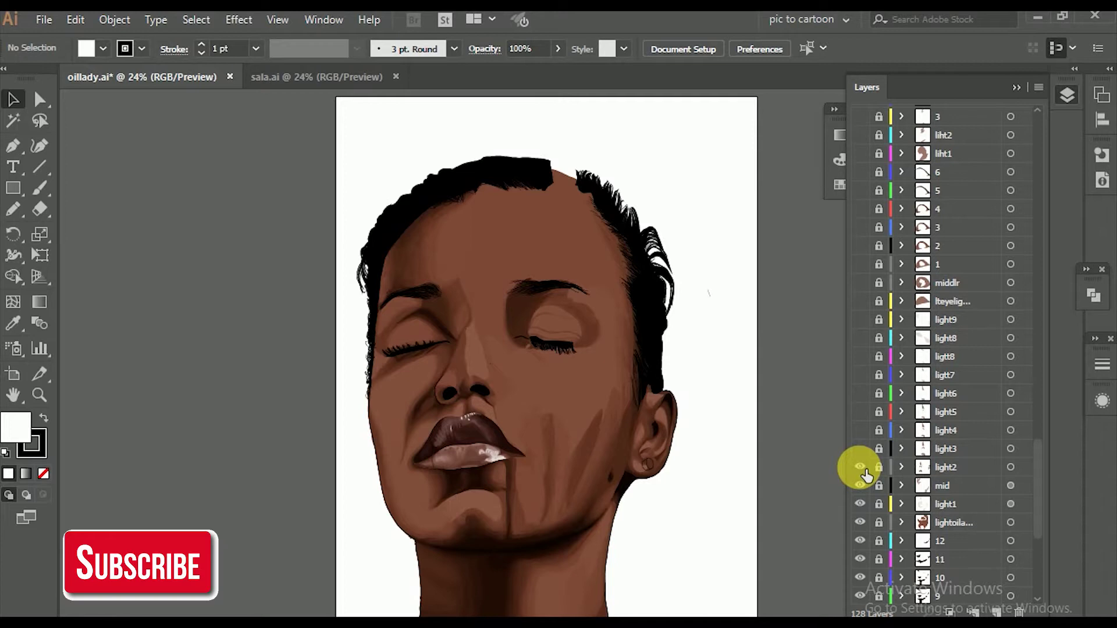
left_click(860, 449)
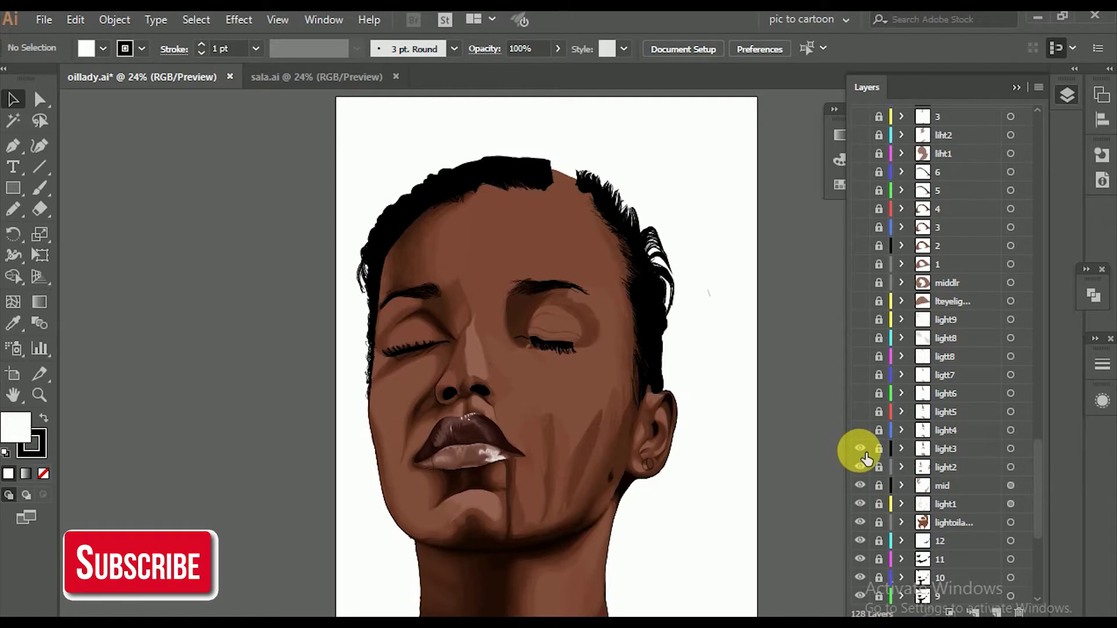
left_click(861, 431)
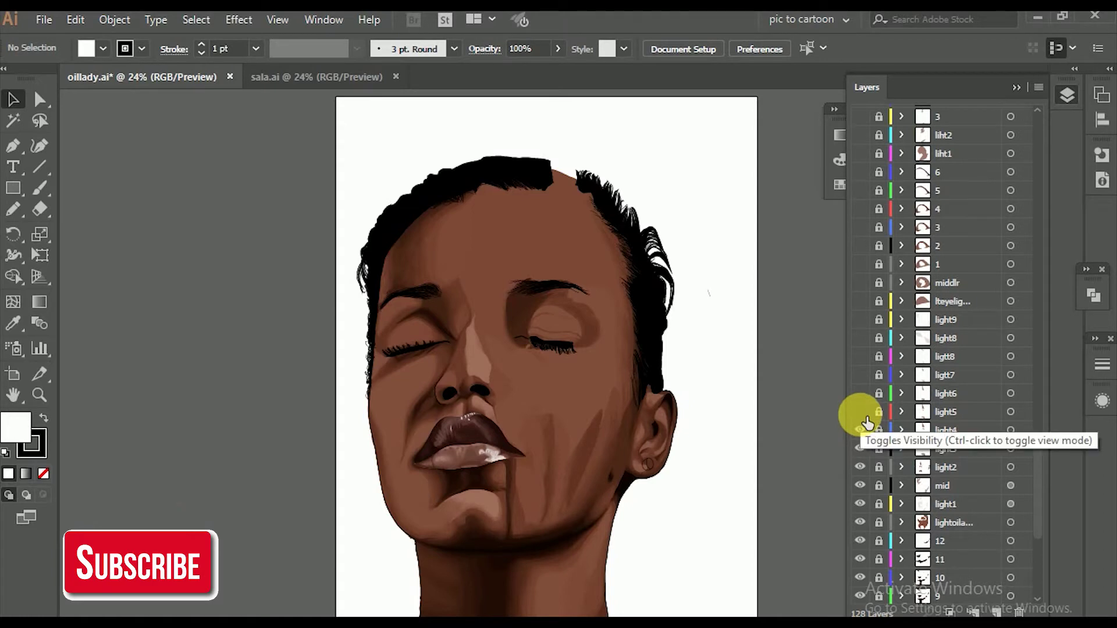
left_click(862, 415)
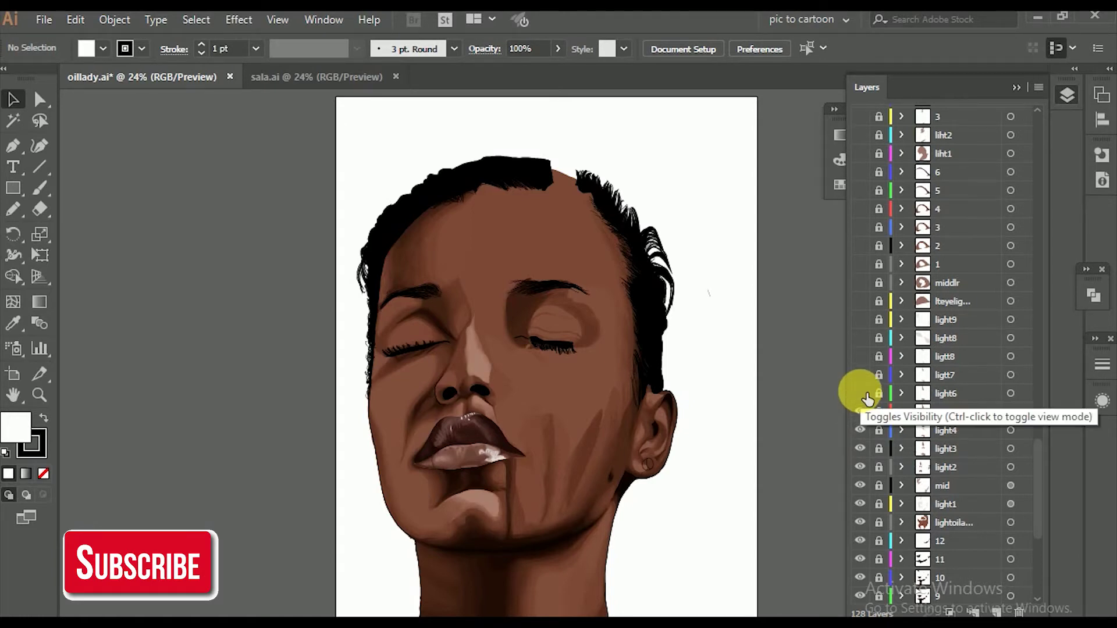
left_click(860, 394)
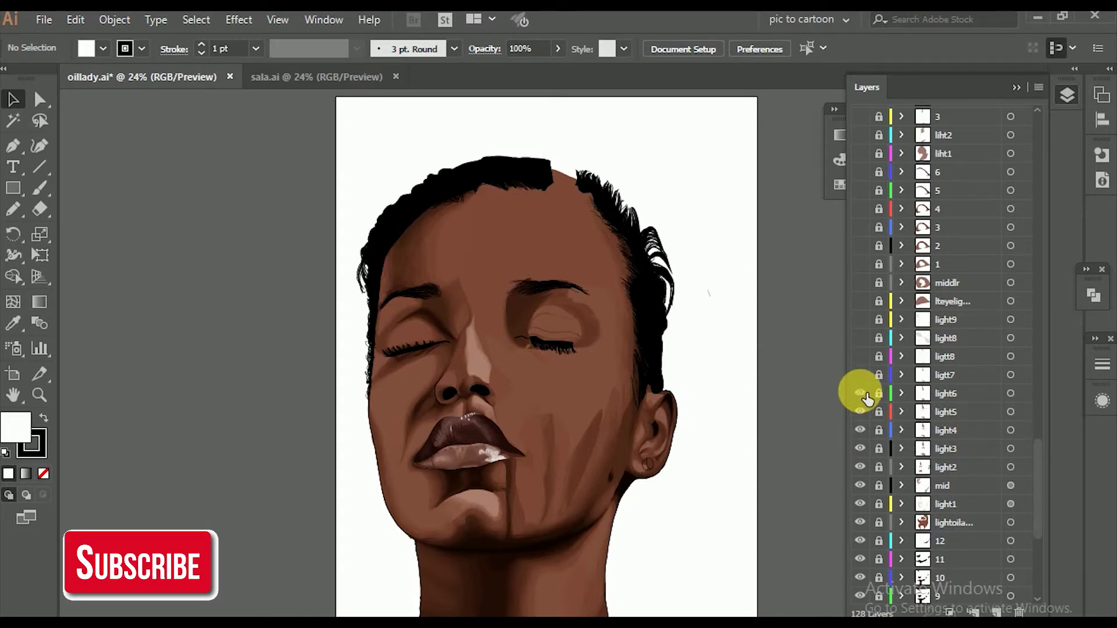
left_click(864, 376)
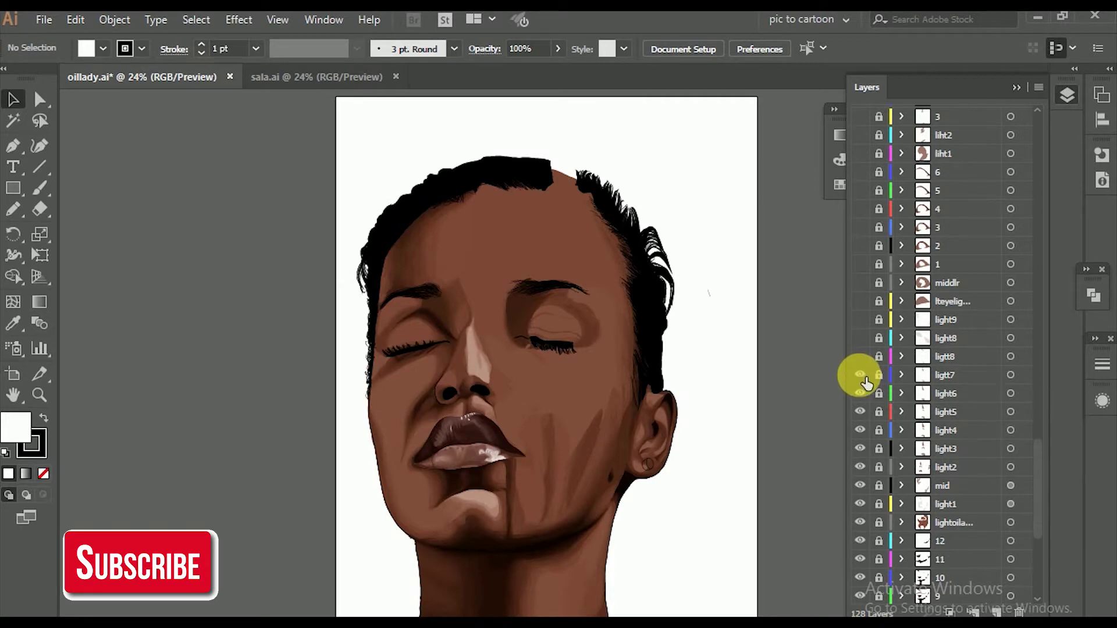
left_click(867, 358)
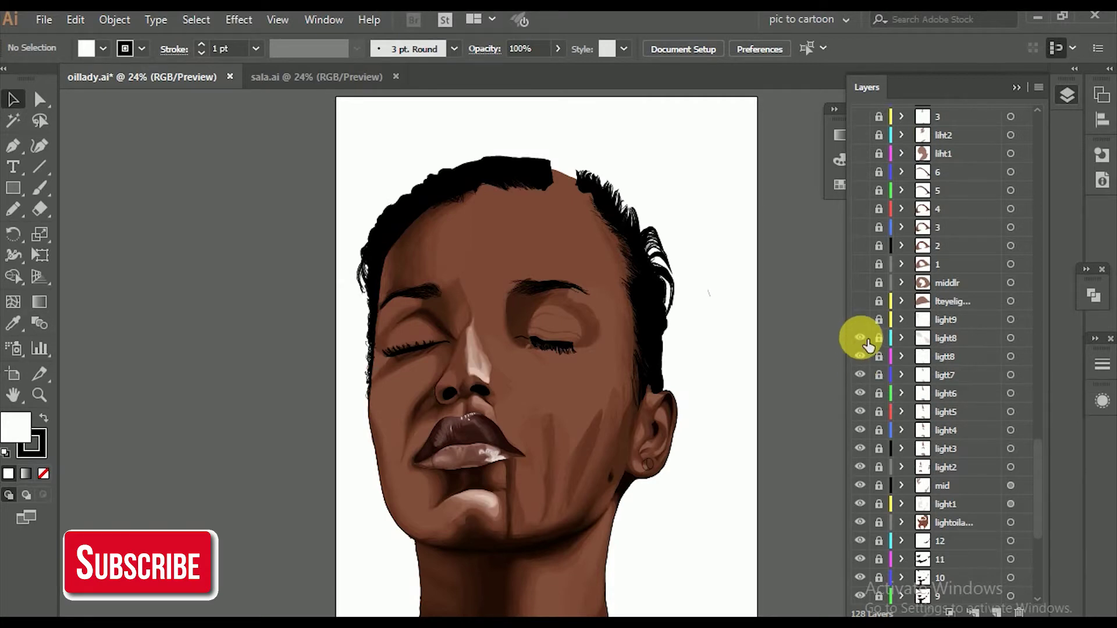
left_click(860, 339)
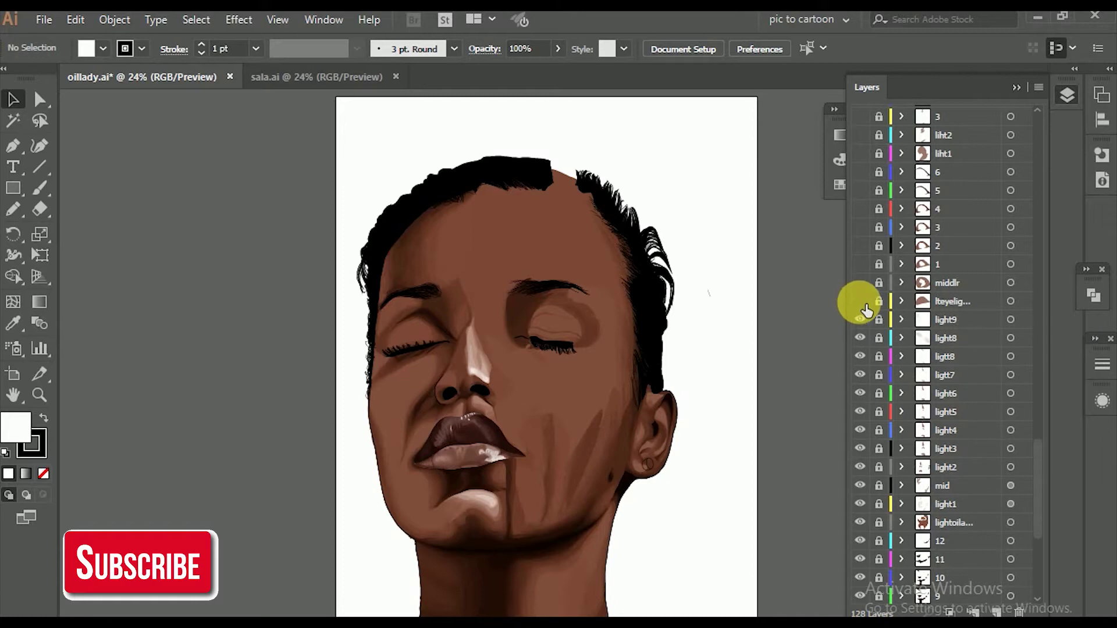
left_click(861, 302)
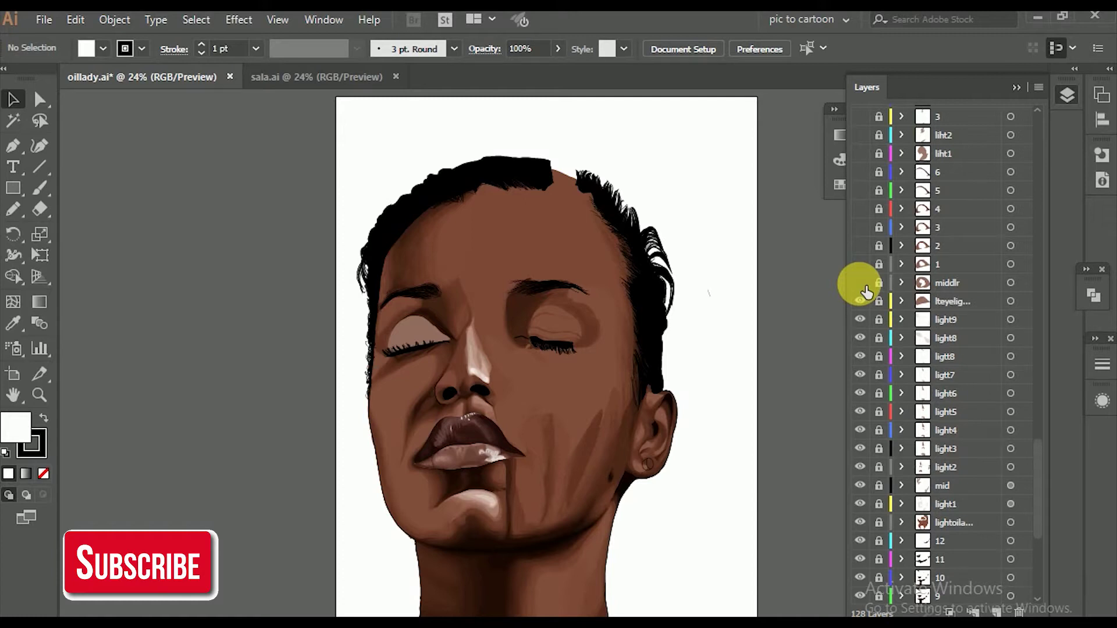
Step: Make the middlr layer and numbered eye-area layers 1–6 visible
left_click(863, 285)
left_click(863, 285)
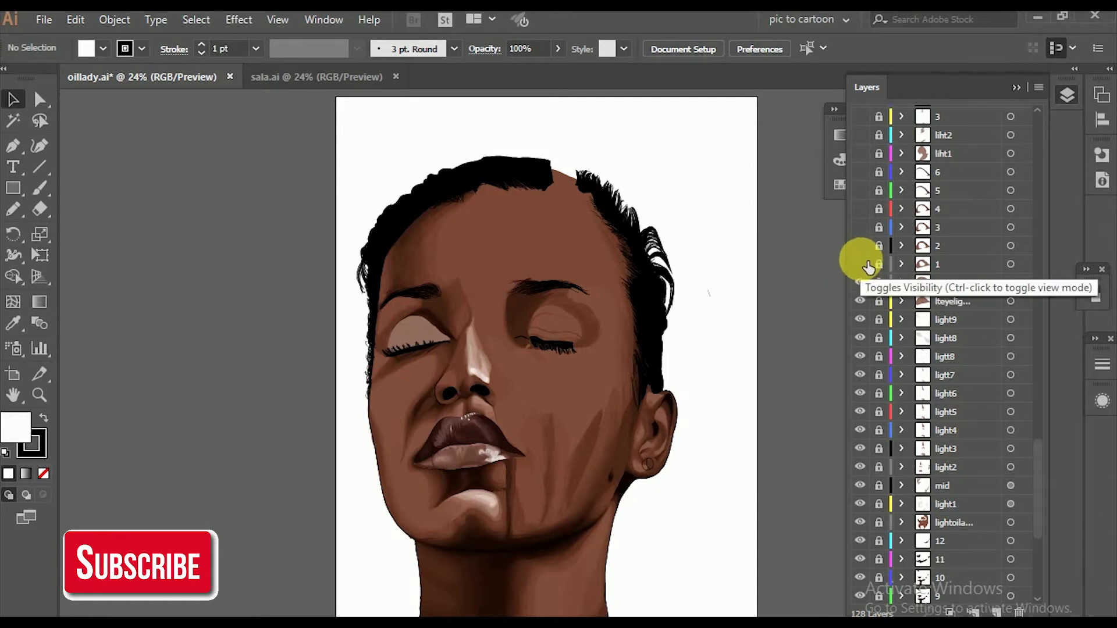
left_click(864, 265)
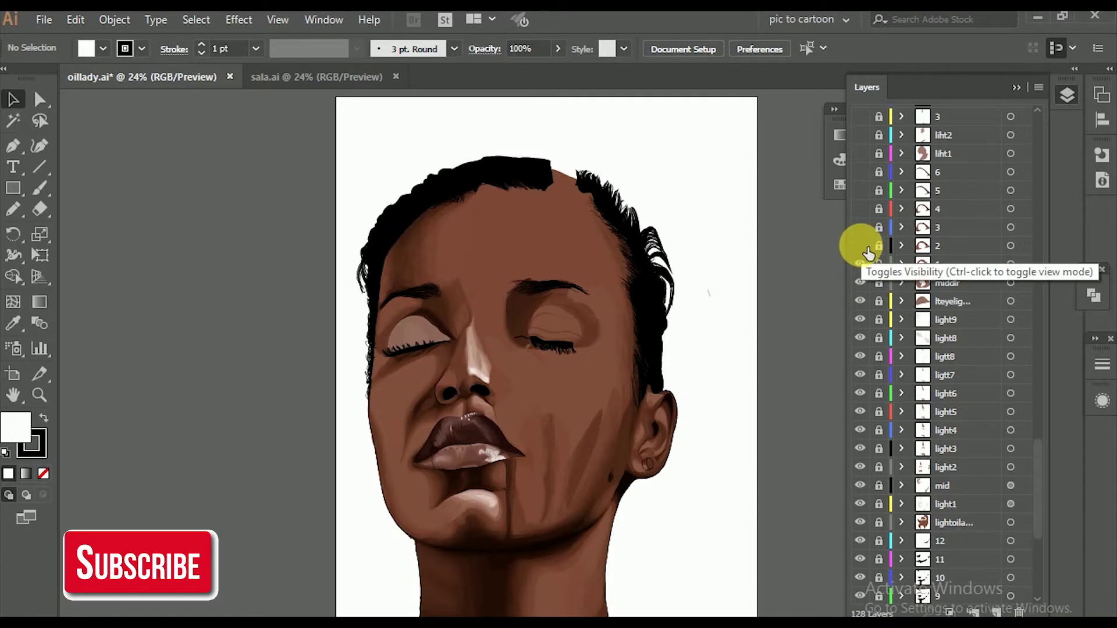
left_click(866, 249)
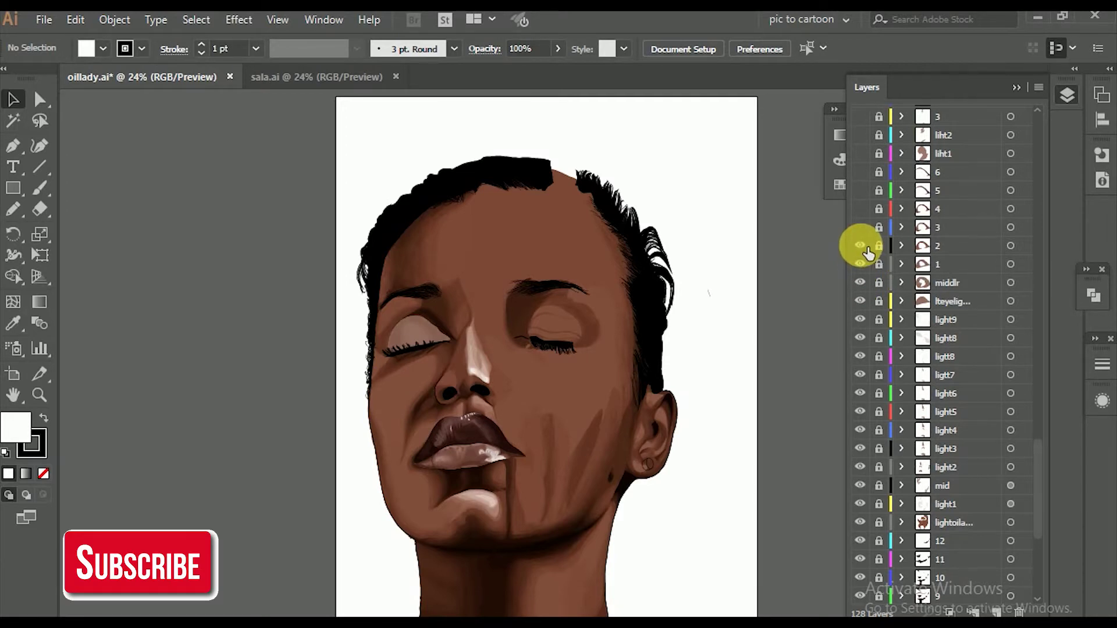
left_click(860, 228)
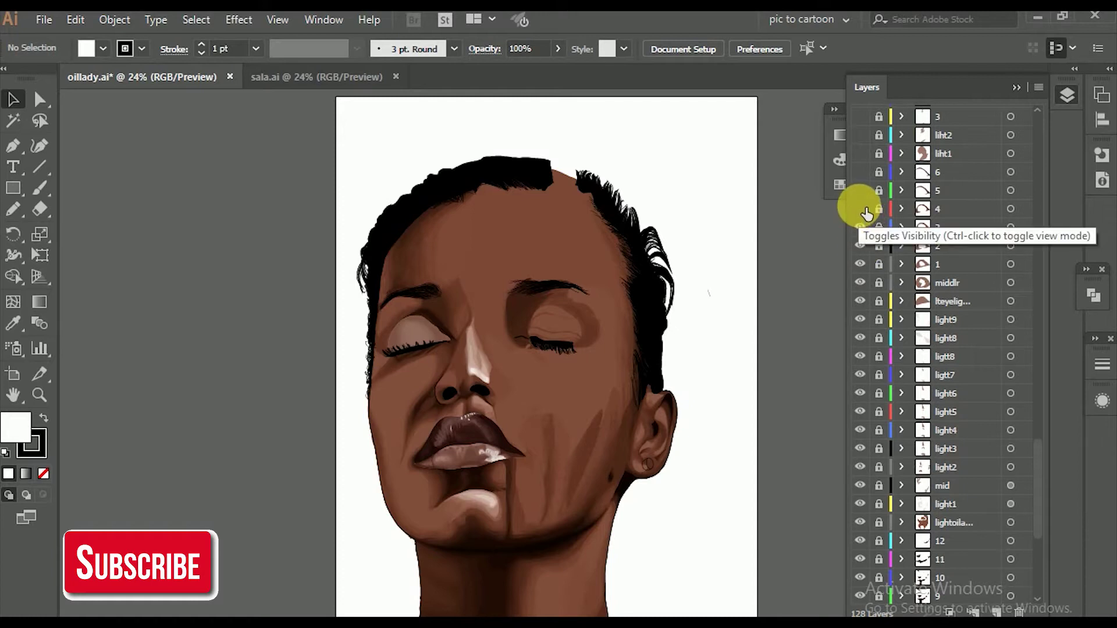
left_click(866, 213)
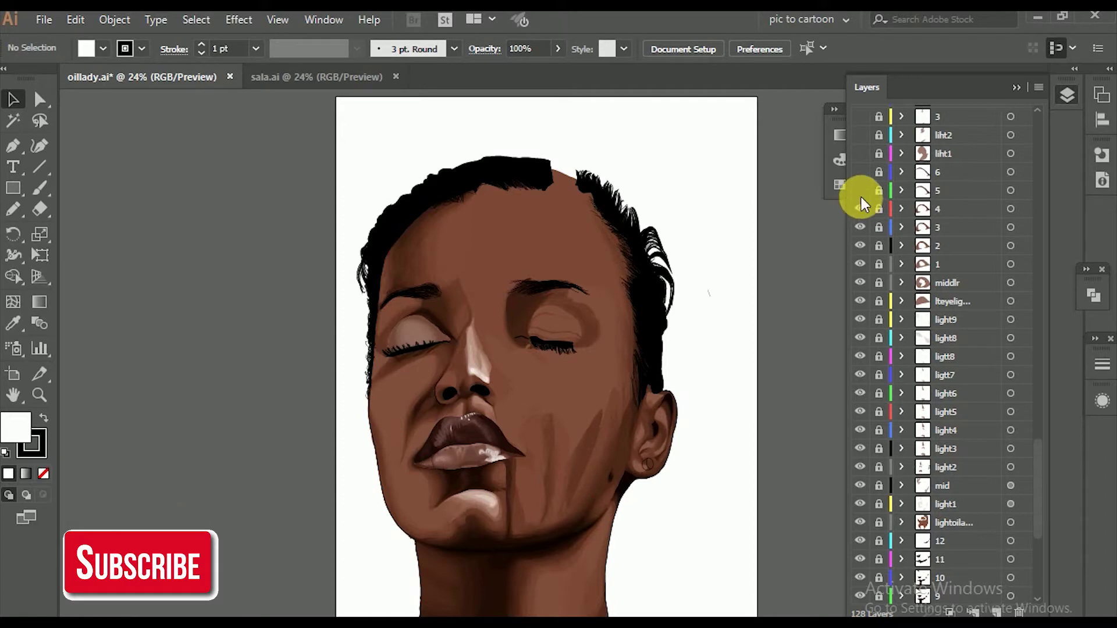
left_click(861, 192)
left_click(860, 172)
Step: Show the liht1, liht2 and layer 3 highlight layers
left_click(861, 153)
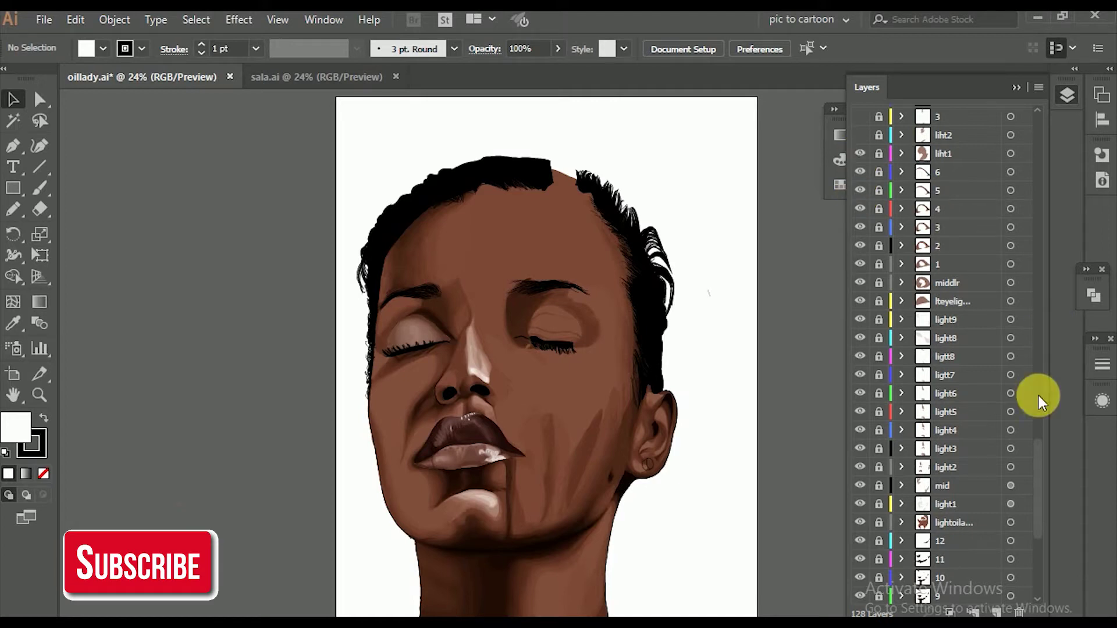
left_click_drag(1036, 478, 1047, 417)
left_click(861, 452)
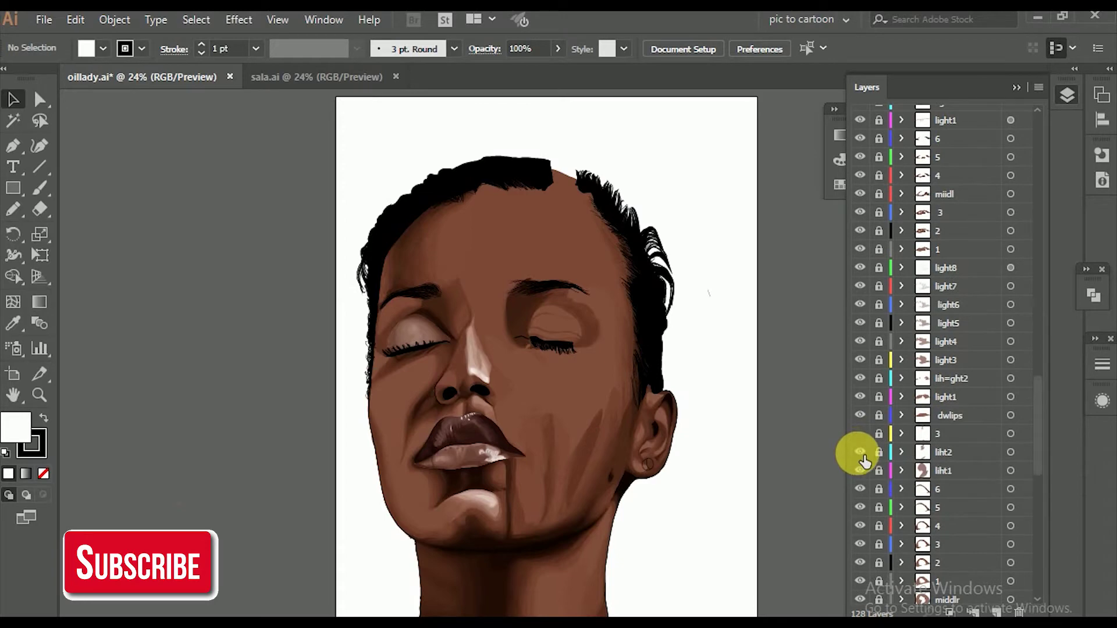
left_click(860, 436)
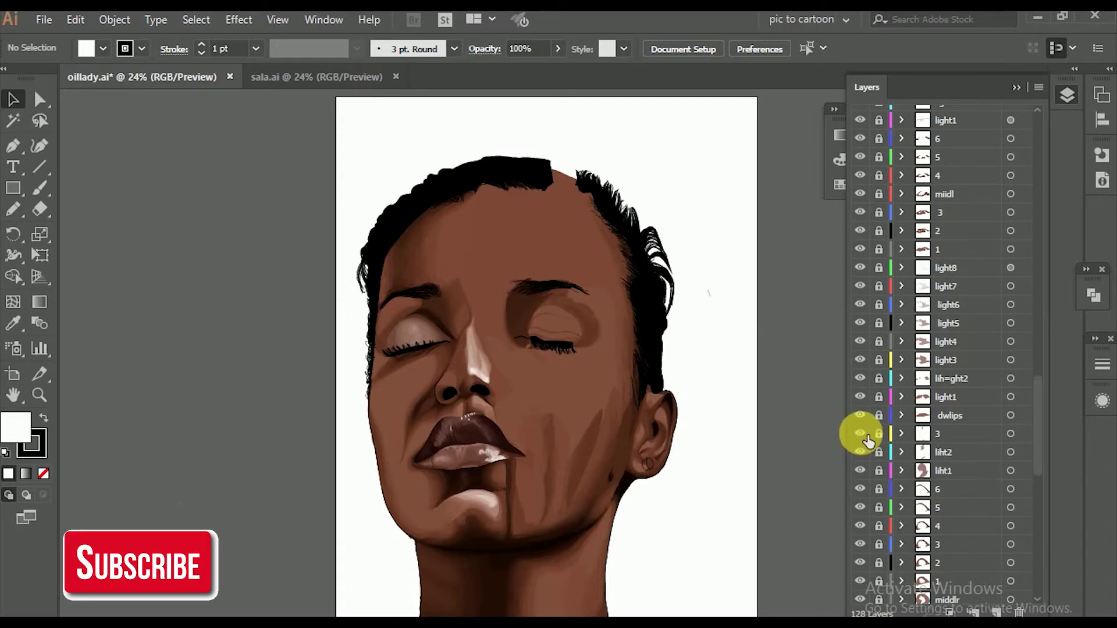
mouse_move(1034, 442)
left_mouse_down()
mouse_move(1038, 243)
mouse_move(1039, 439)
mouse_move(1061, 207)
mouse_move(979, 115)
left_mouse_up()
Step: Toggle Layer 93 and add a new top layer, Layer 129, selecting it
left_click(860, 114)
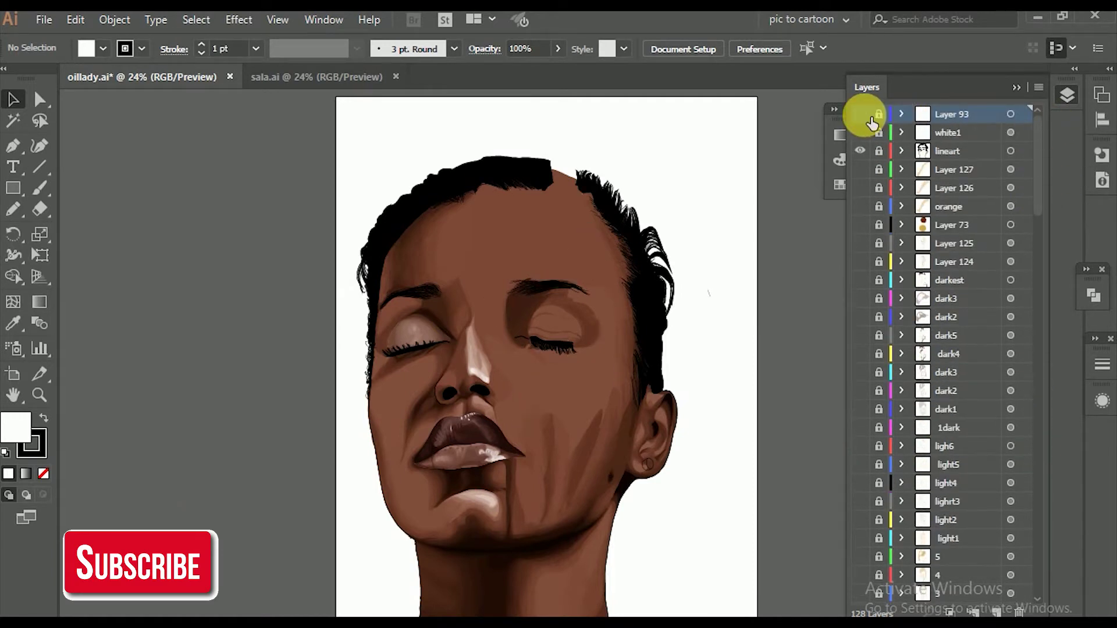
left_click(998, 612)
left_click(959, 116)
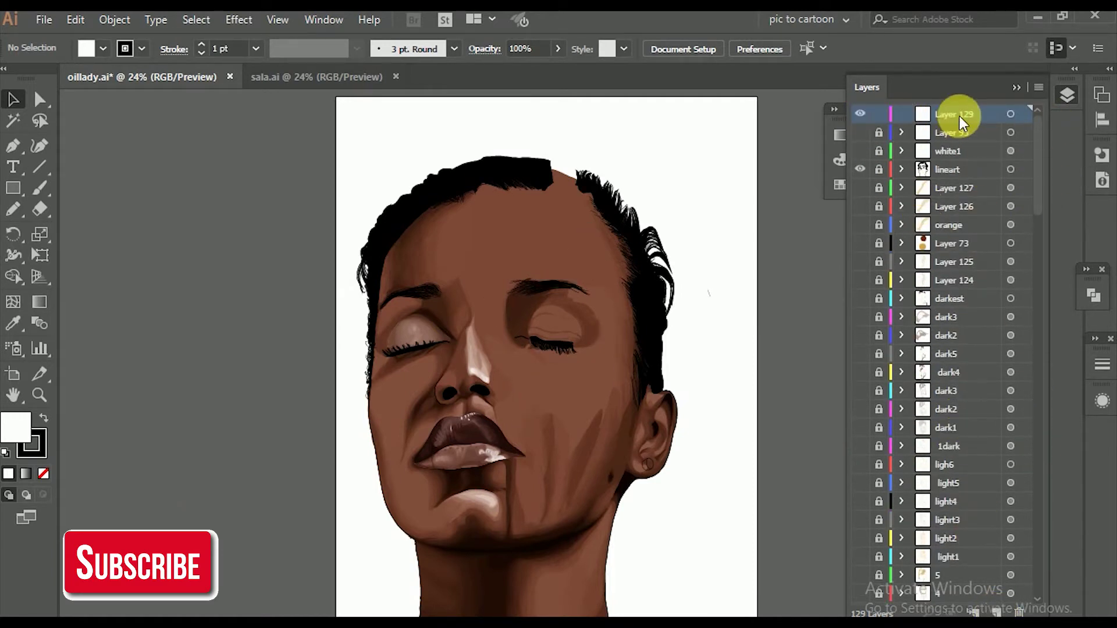
Step: Write a 72 pt two-line note 'DONE WITH ALL SKIN LAYERS' left of the portrait, enlarged and repositioned
key("t")
left_click(107, 159)
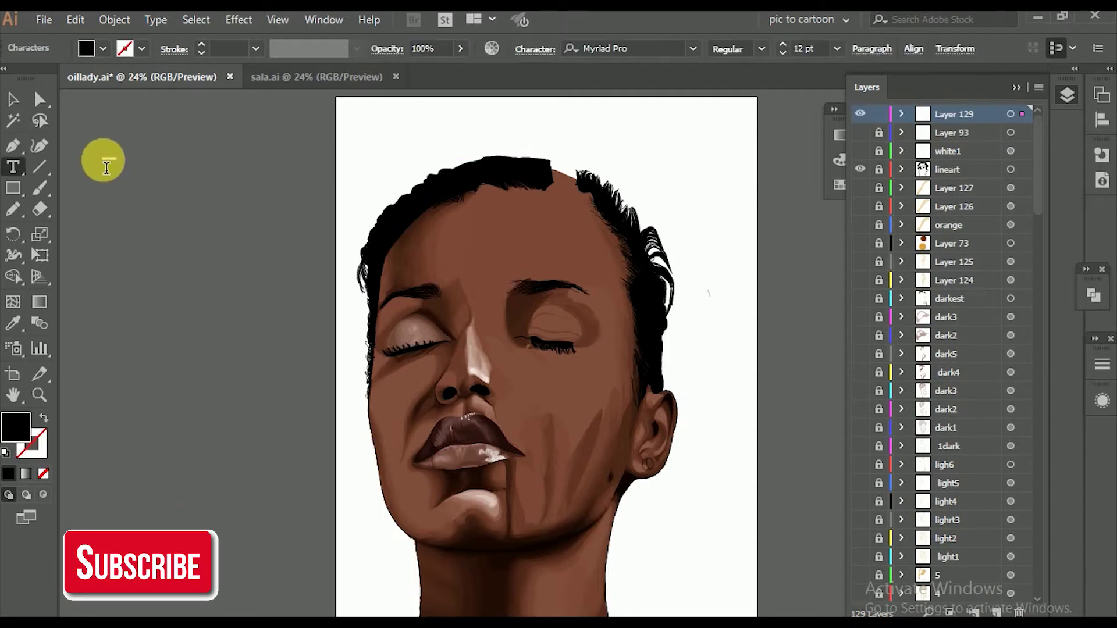
left_click(838, 51)
left_click(853, 364)
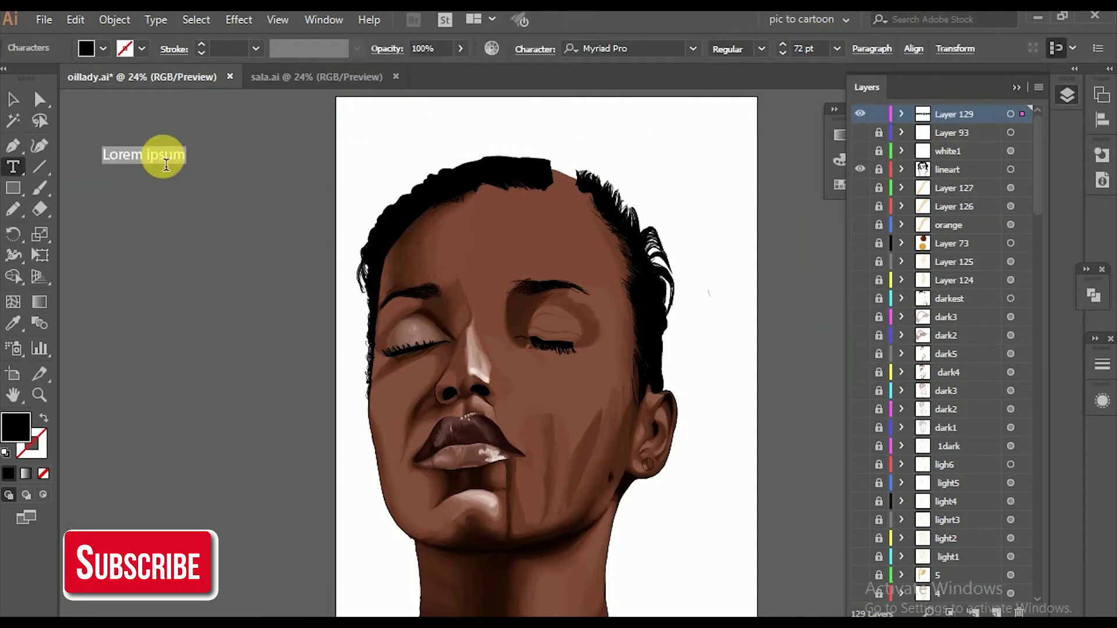
type("do")
key("BackSpace")
key("BackSpace")
type("DONE WI")
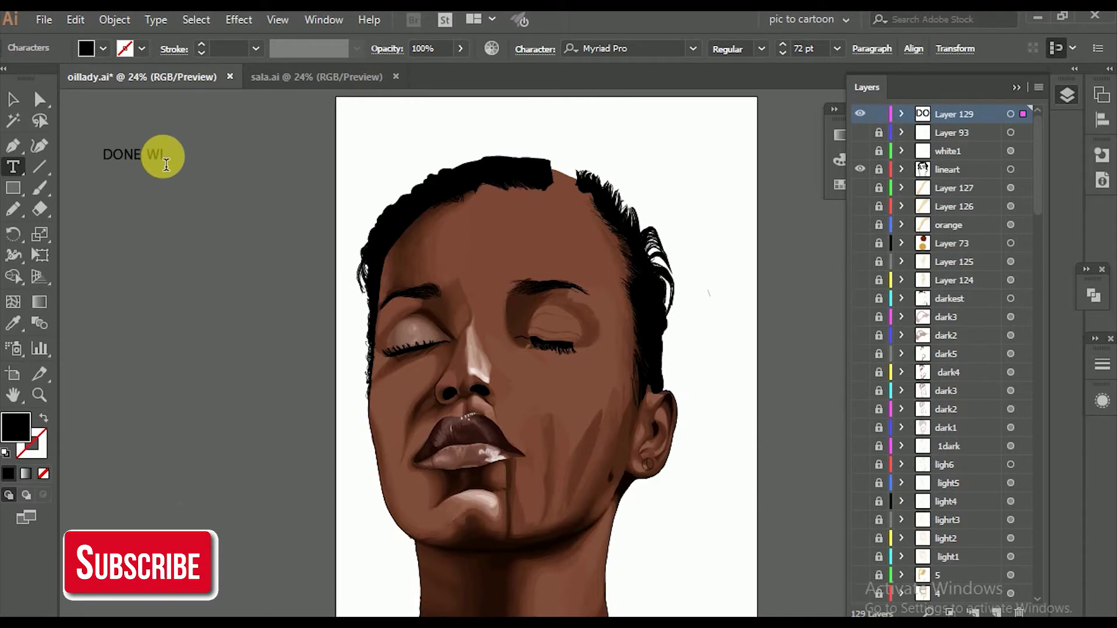
type("TH ALL SKIN")
key("Return")
type("LAYERS")
key("Escape")
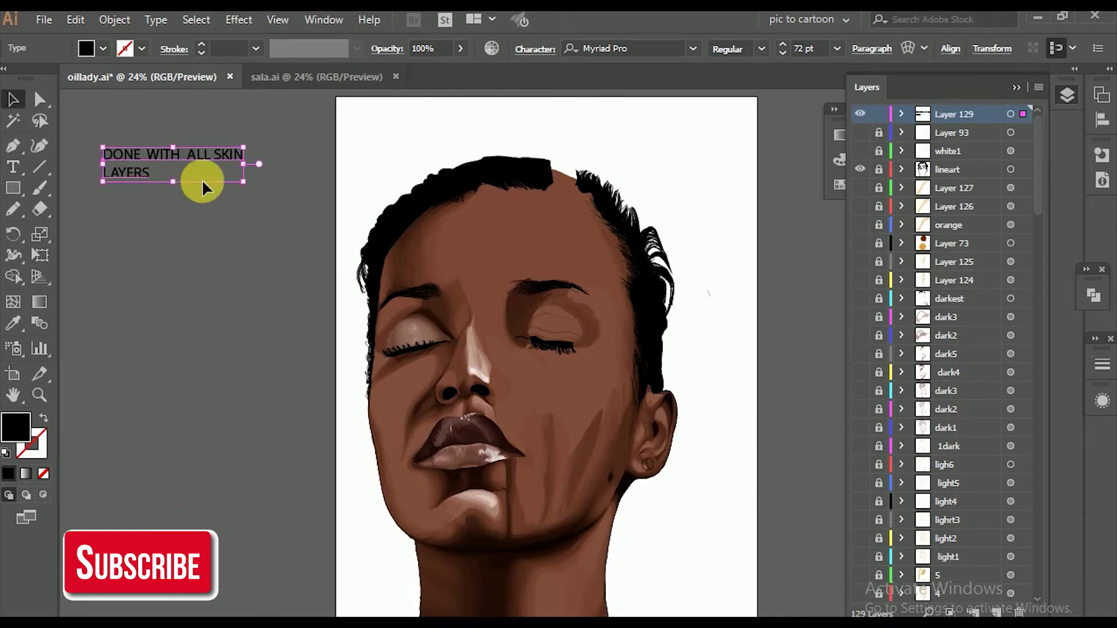
left_click_drag(243, 181, 294, 257)
left_click_drag(175, 153, 199, 170)
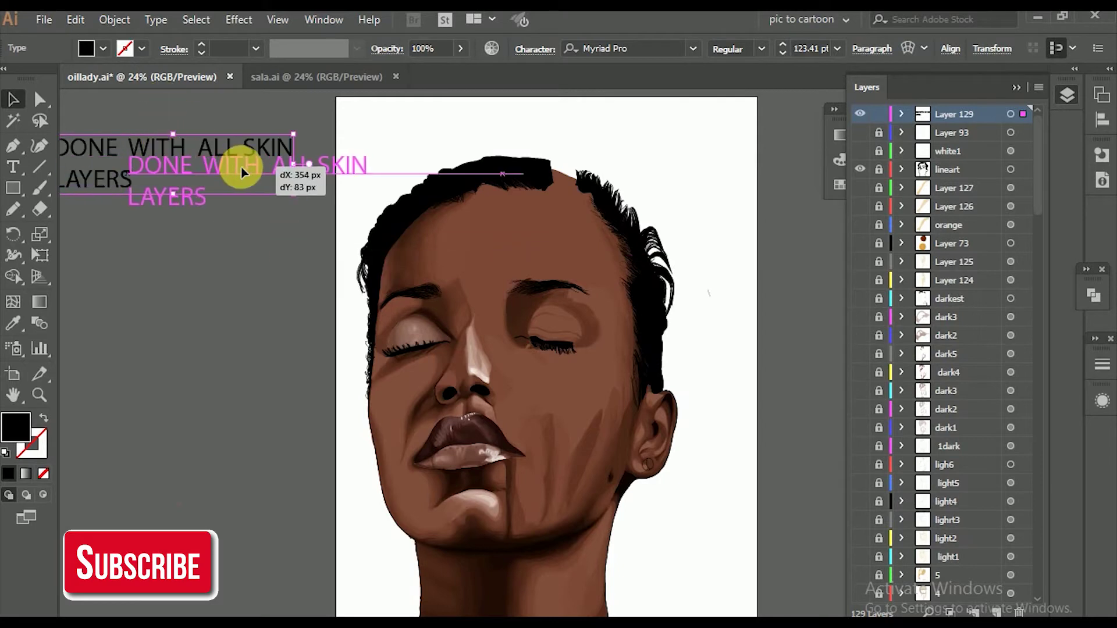
left_click(240, 285)
Step: Zoom in to inspect the note, return to full view, then delete the note text
key("z")
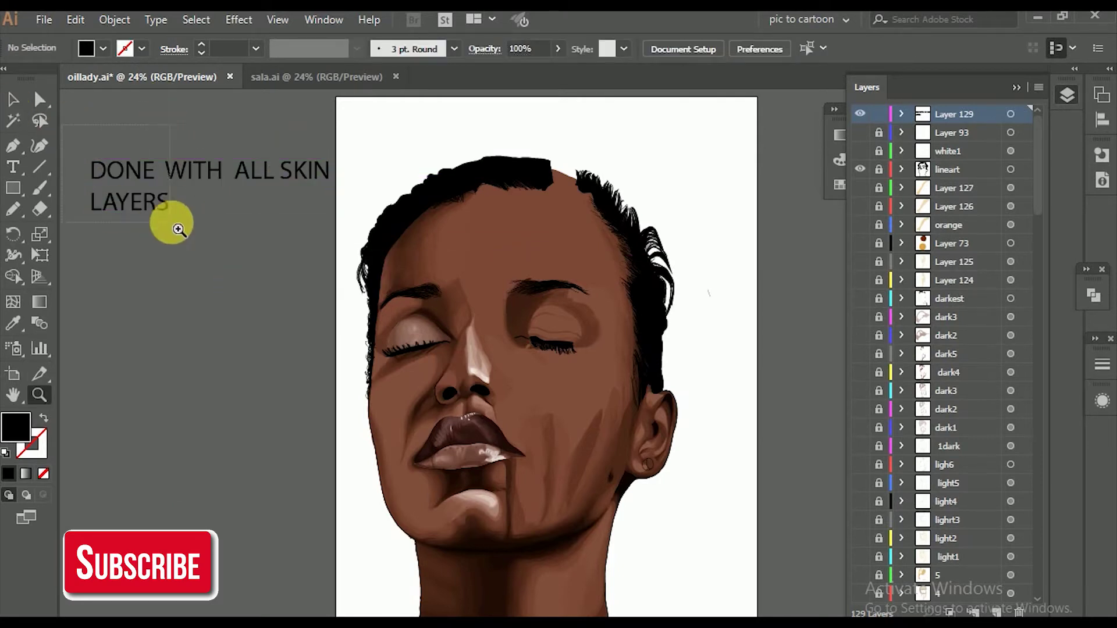
left_click_drag(73, 122, 401, 286)
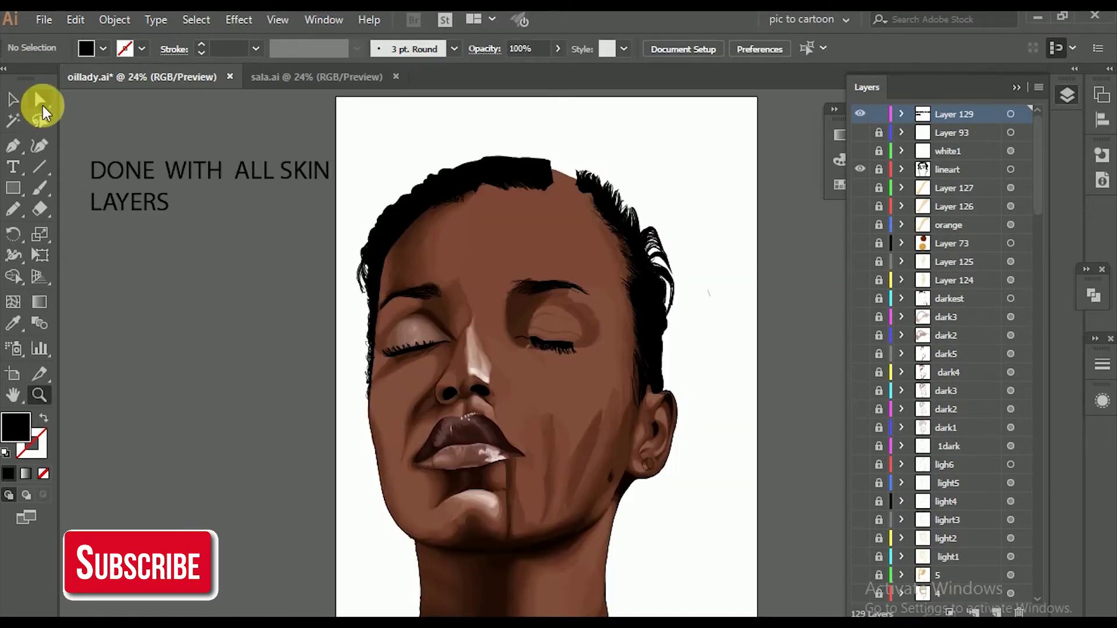
left_click_drag(94, 194, 419, 416)
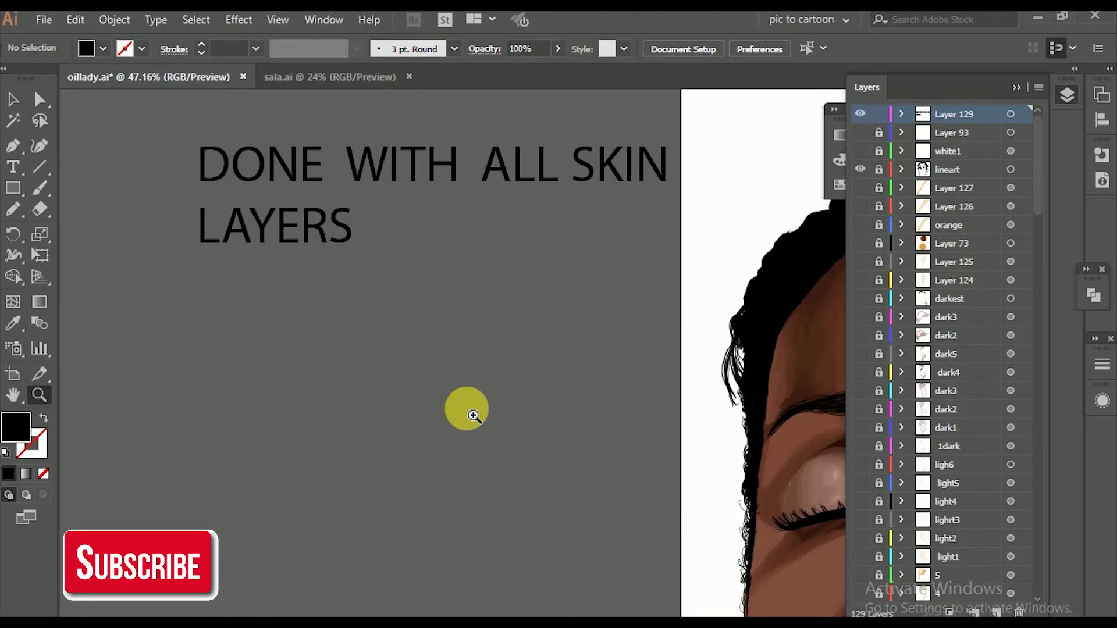
key("ctrl+0")
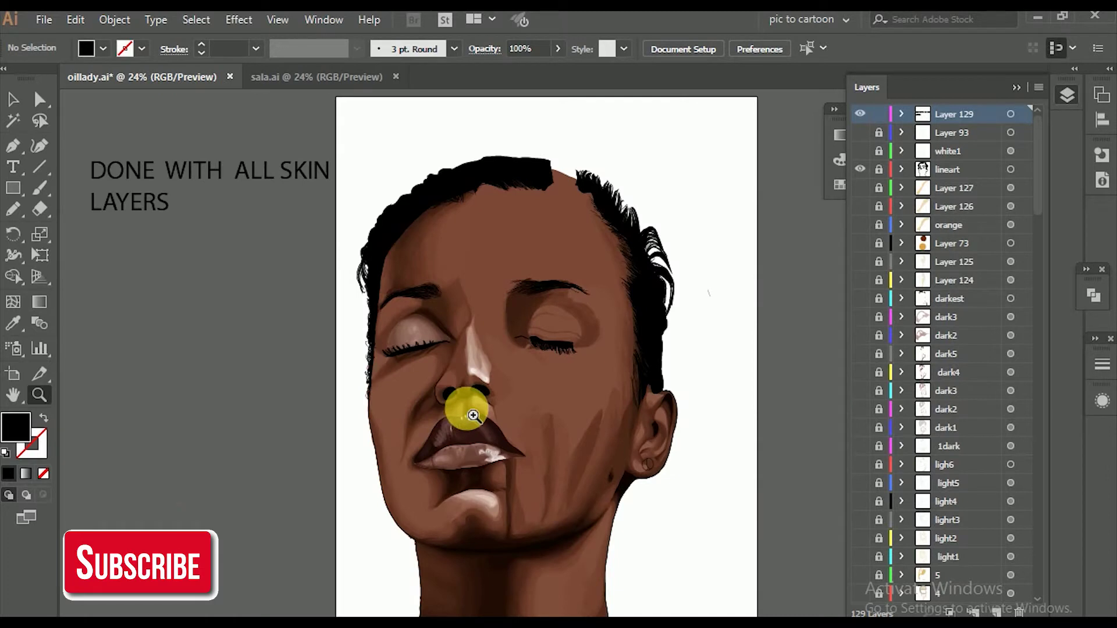
key("v")
left_click(140, 170)
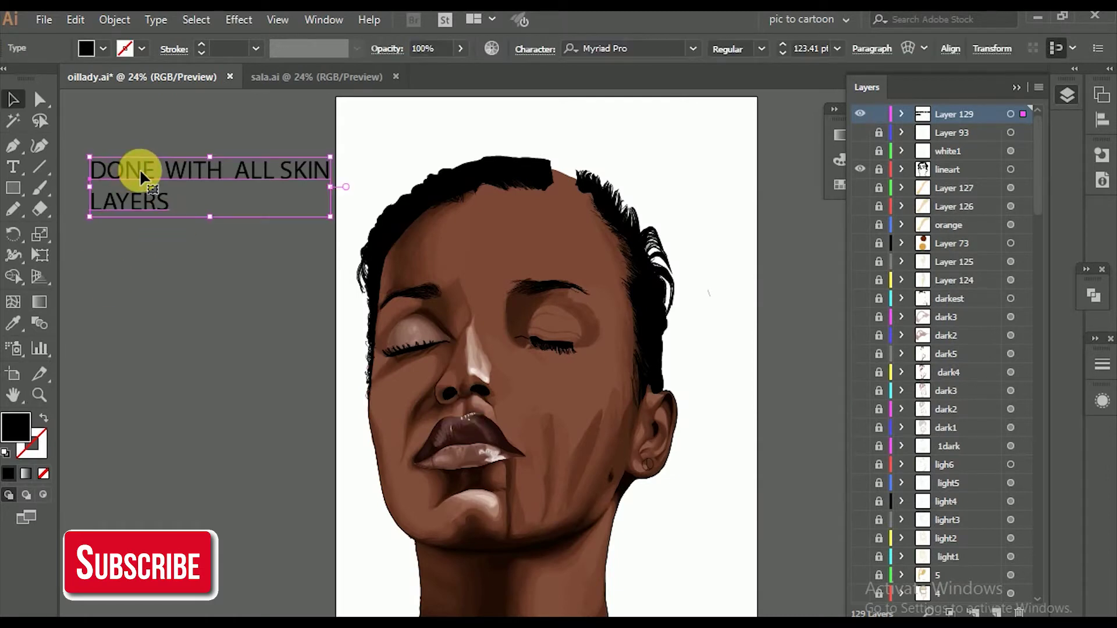
key("Delete")
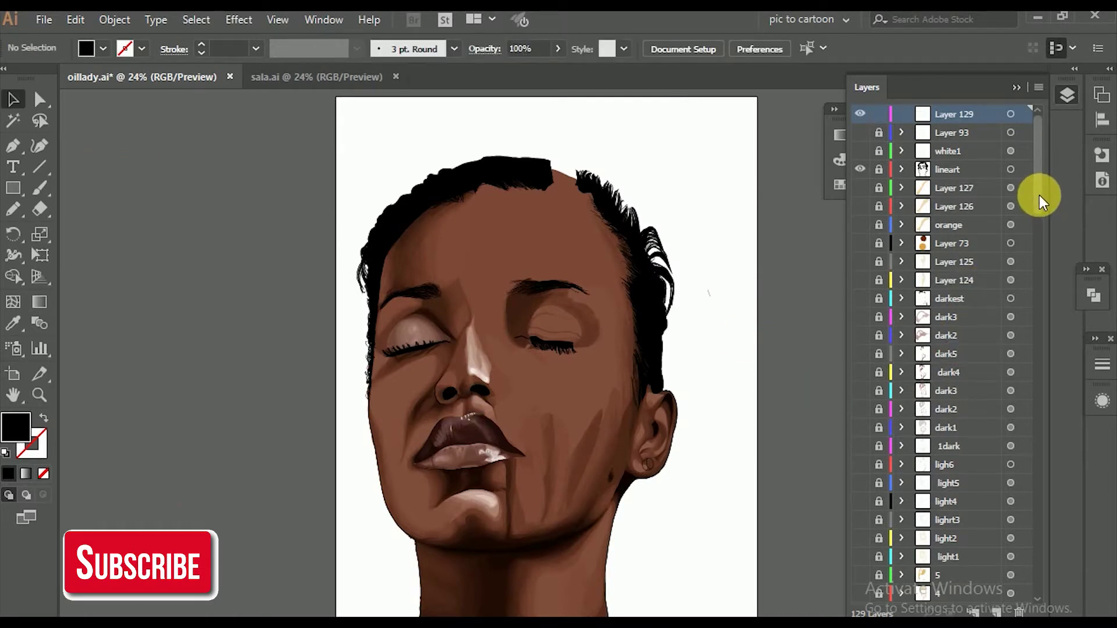
Step: Show Layer 73's brown and orange colour circles
left_click_drag(1039, 194, 1042, 201)
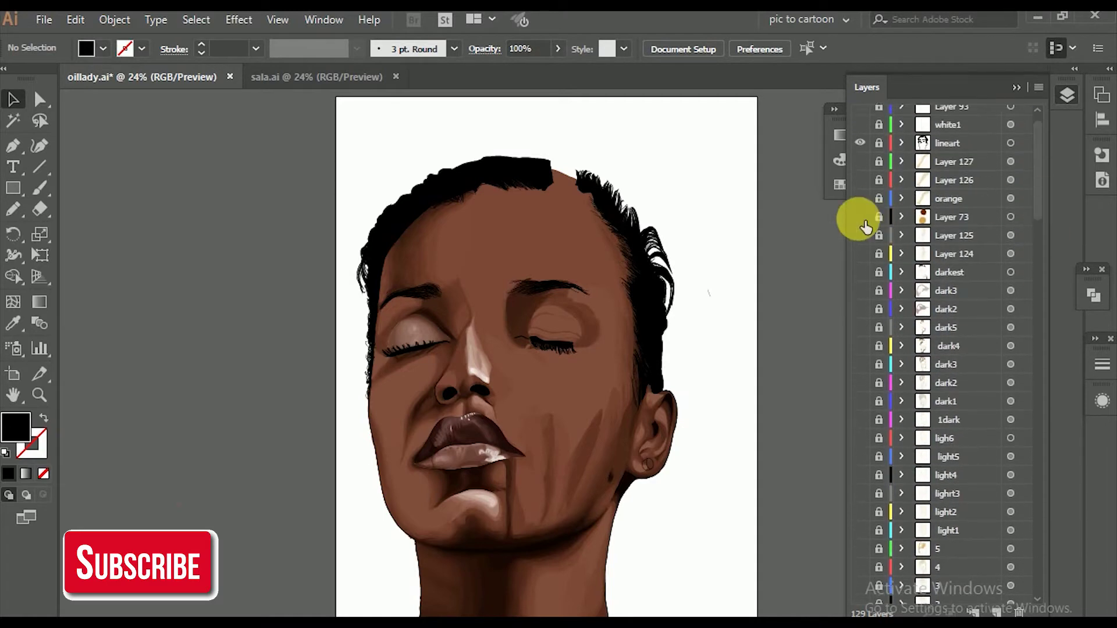
left_click(860, 216)
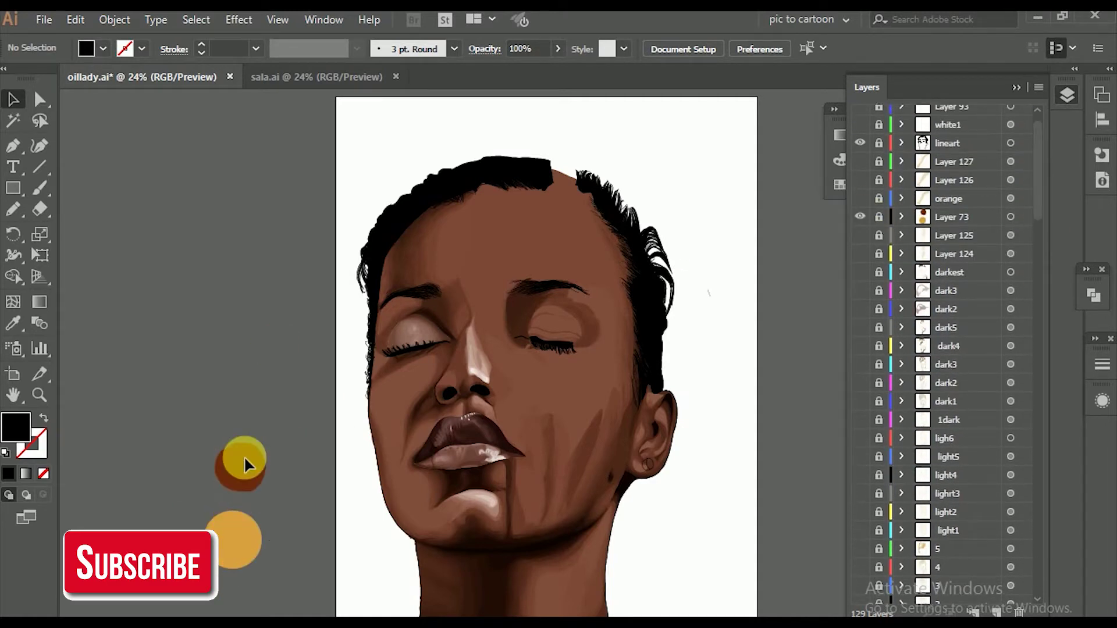
left_click_drag(1035, 198, 1035, 191)
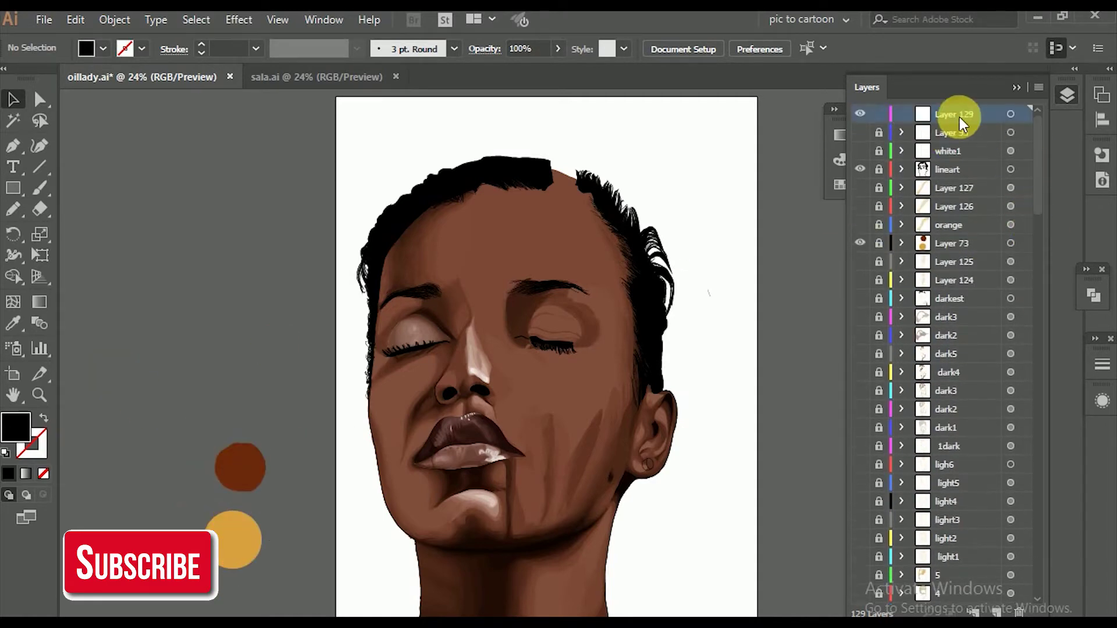
Step: Write the two-line note 'MAKING USE OF THIS COLORS / FOR THE LIQUID PART' left of the portrait
key("t")
left_click(75, 330)
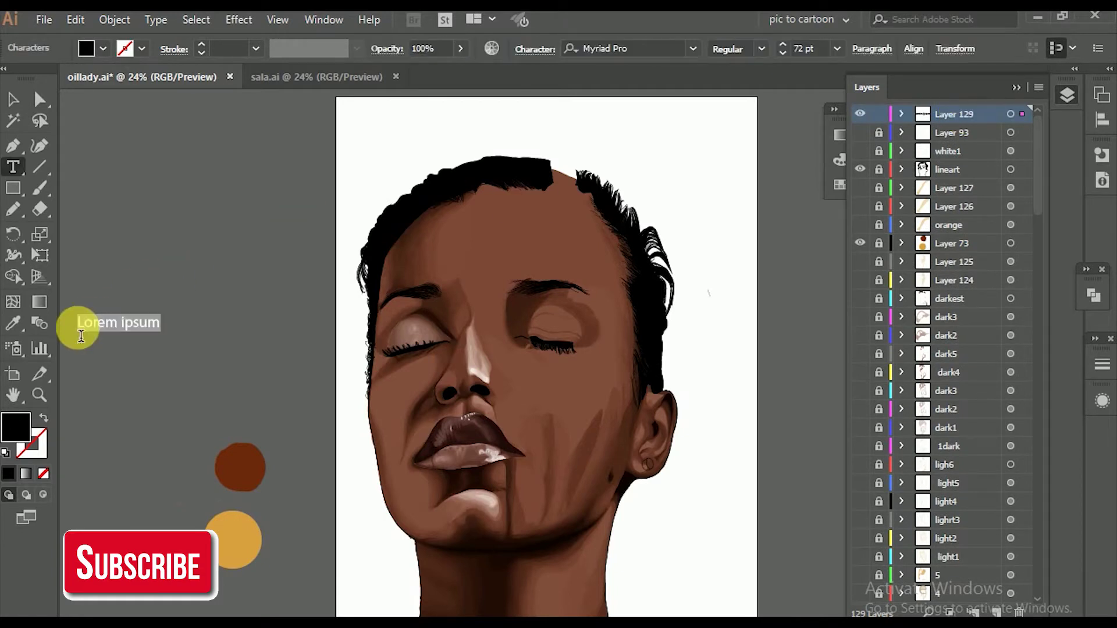
type("MAKINF")
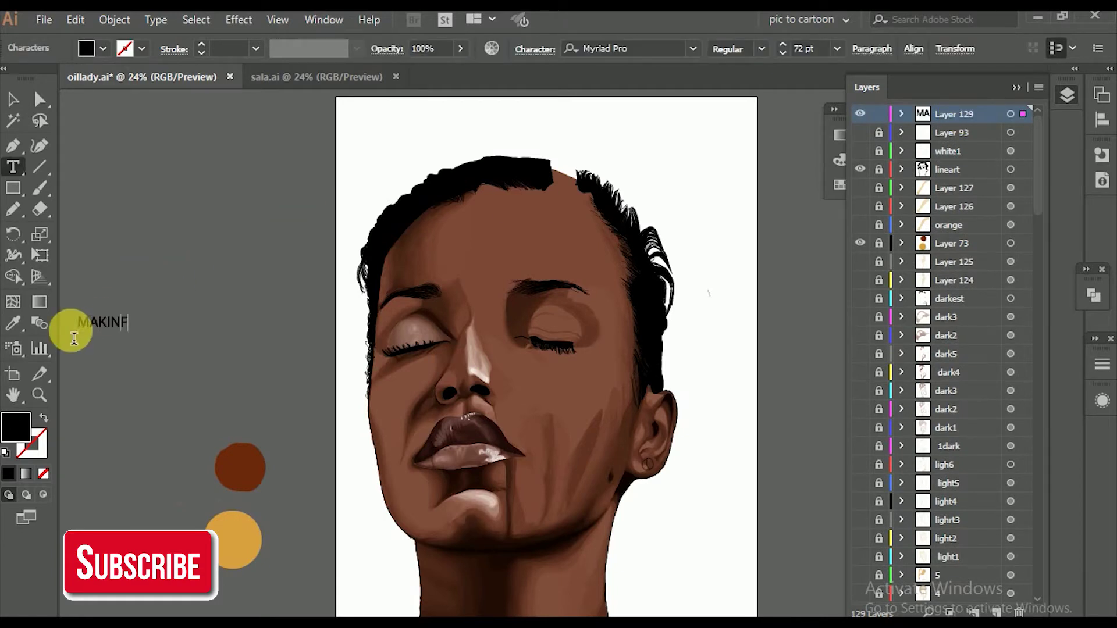
key("BackSpace")
type("G USE OF THE")
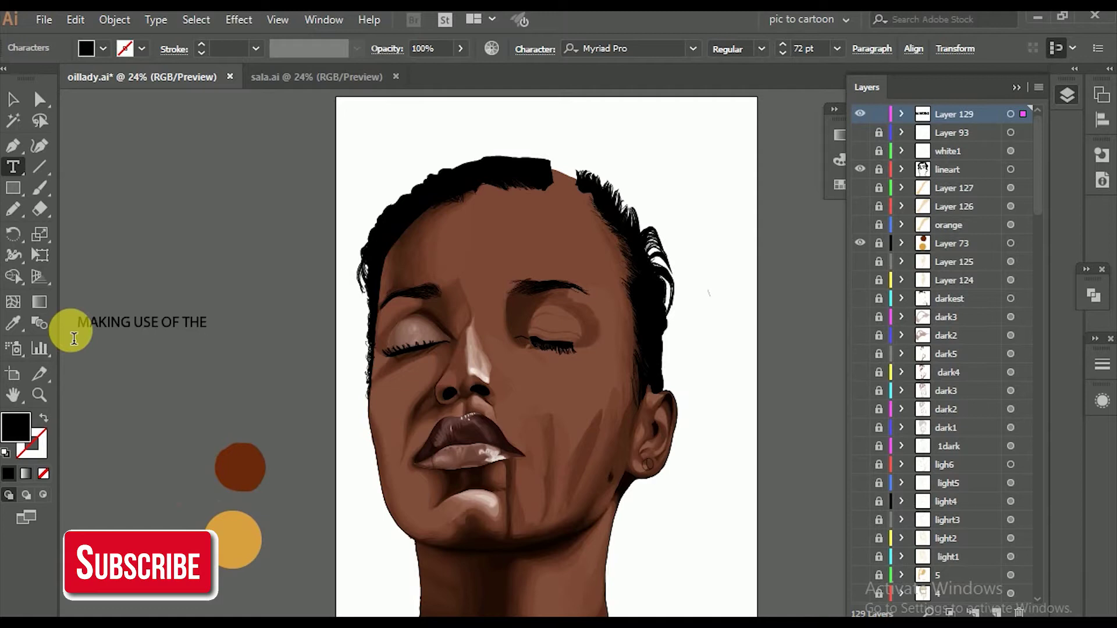
key("BackSpace")
type("IS")
type(" COLORS")
key("Return")
type("FOR THE LIQUID ")
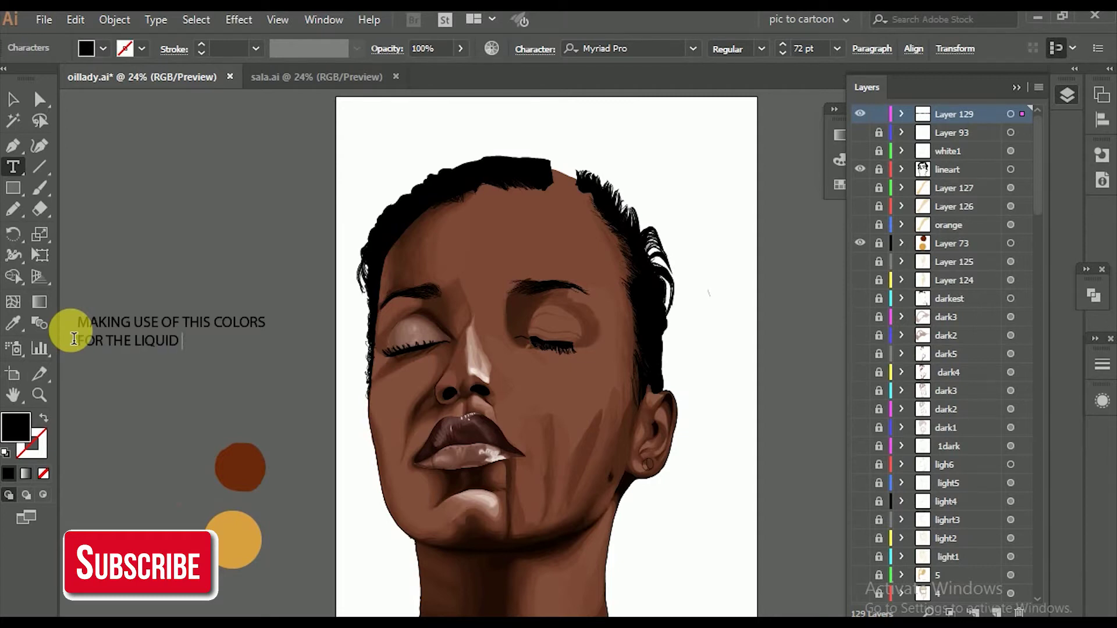
type("PART")
key("Escape")
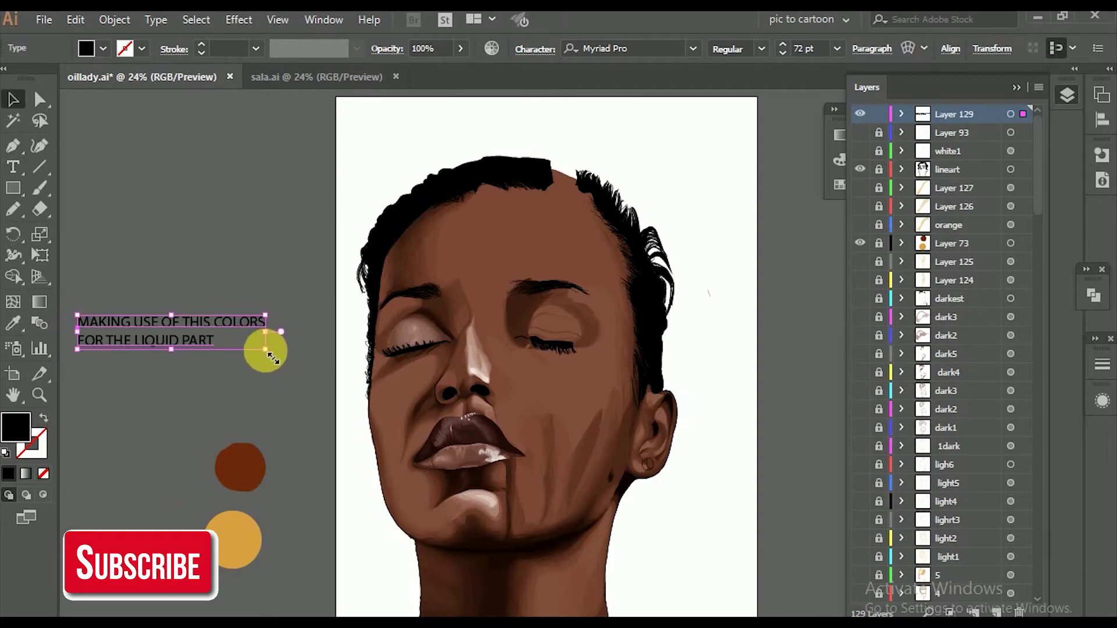
Step: Rotate the note slightly and move it down beside the colour circles
mouse_move(262, 349)
left_mouse_down()
mouse_move(218, 357)
mouse_move(237, 399)
left_mouse_up()
mouse_move(358, 356)
left_mouse_down()
mouse_move(336, 391)
mouse_move(358, 365)
mouse_move(336, 367)
left_mouse_up()
left_click(303, 354)
mouse_move(257, 341)
left_mouse_down()
mouse_move(244, 405)
mouse_move(174, 524)
mouse_move(269, 548)
mouse_move(280, 424)
mouse_move(319, 399)
mouse_move(57, 428)
mouse_move(182, 508)
left_mouse_up()
key("b")
Step: Show the dropliquid neck drip and the liquid1 honey stream flowing down the face
key("z")
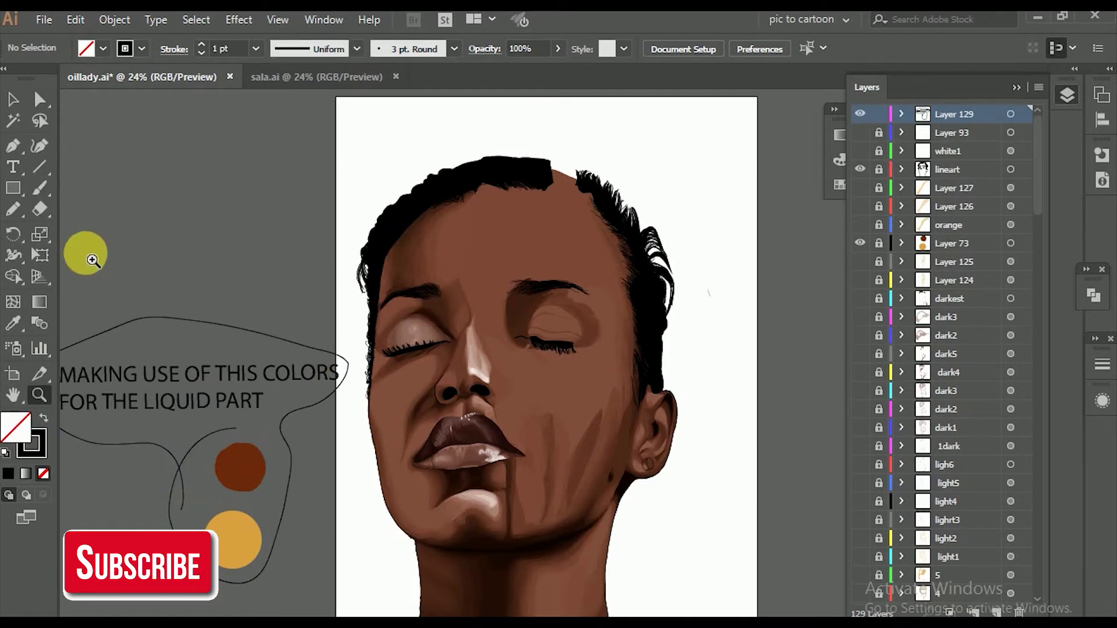
left_click_drag(93, 260, 452, 616)
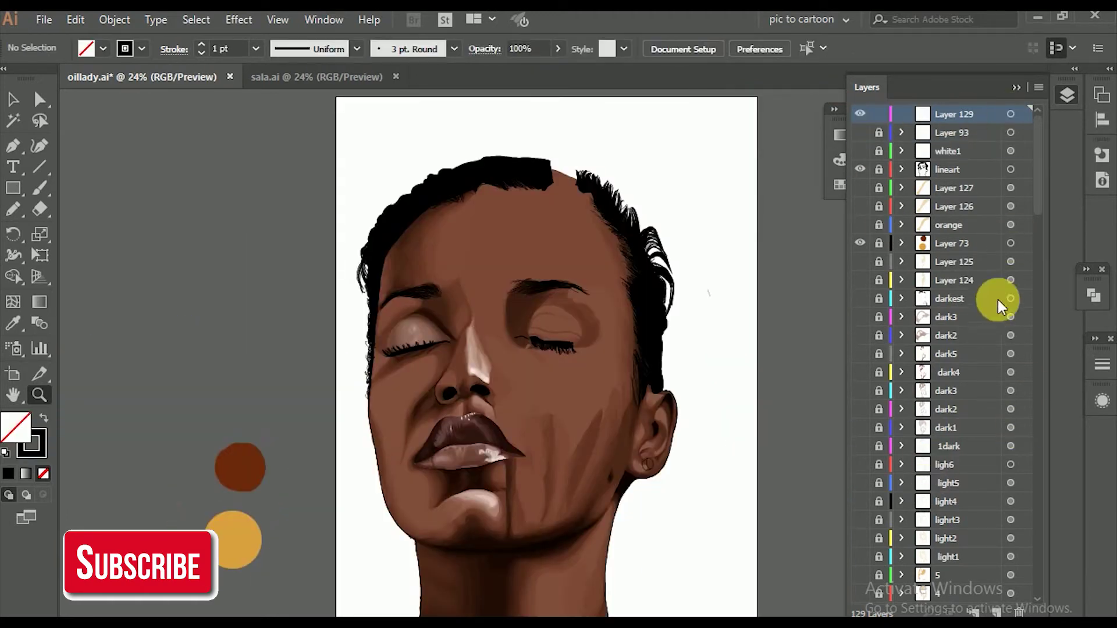
mouse_move(1039, 191)
left_mouse_down()
mouse_move(1035, 324)
mouse_move(1038, 272)
left_mouse_up()
left_click(861, 465)
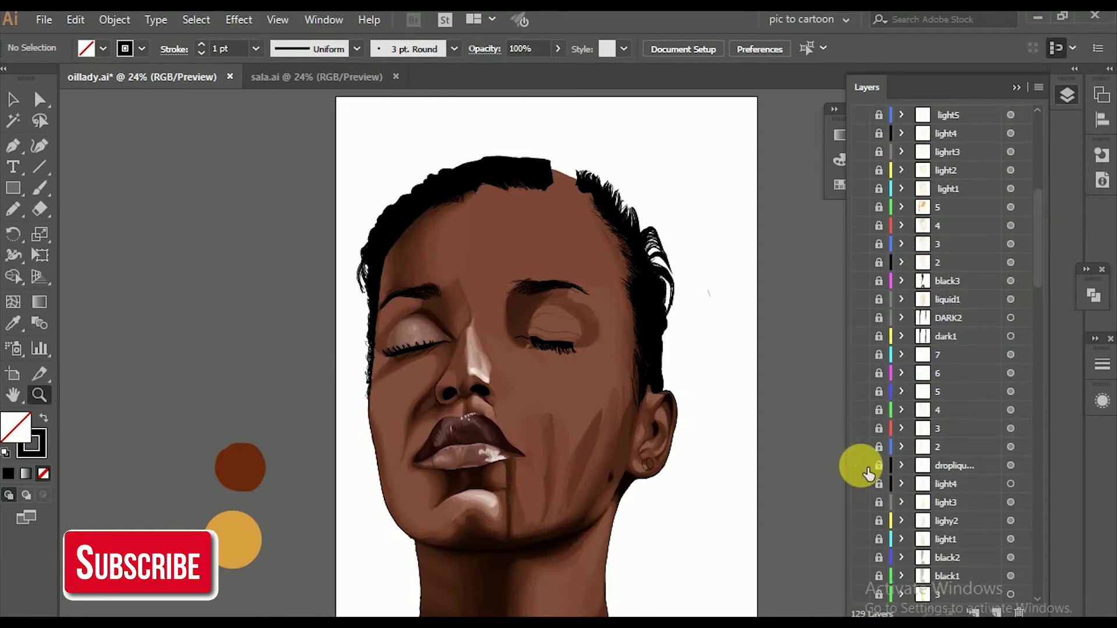
scroll(930, 355, "up", 3)
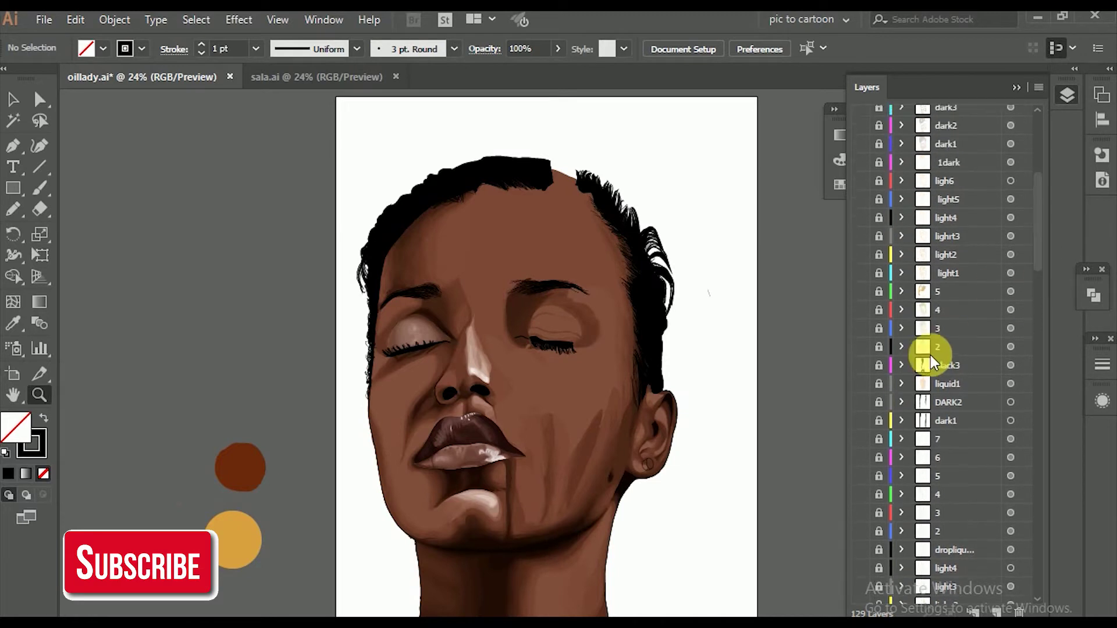
left_click(861, 384)
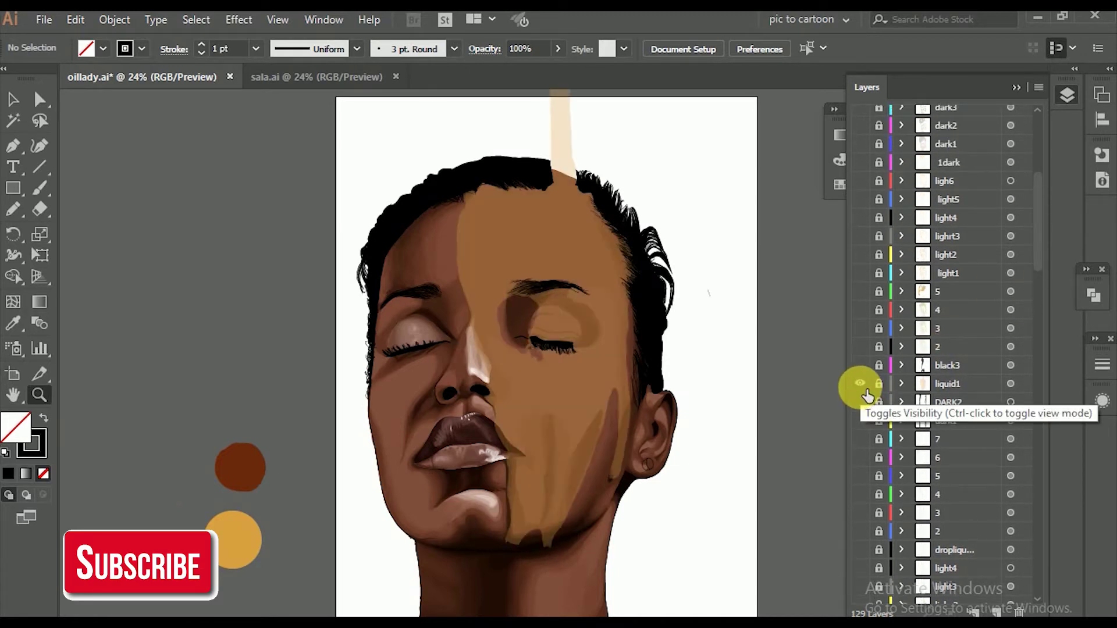
Step: Make honey layers 2, 3, 4, 5 and 1dark visible for lighter yellows and dark shapes
key("v")
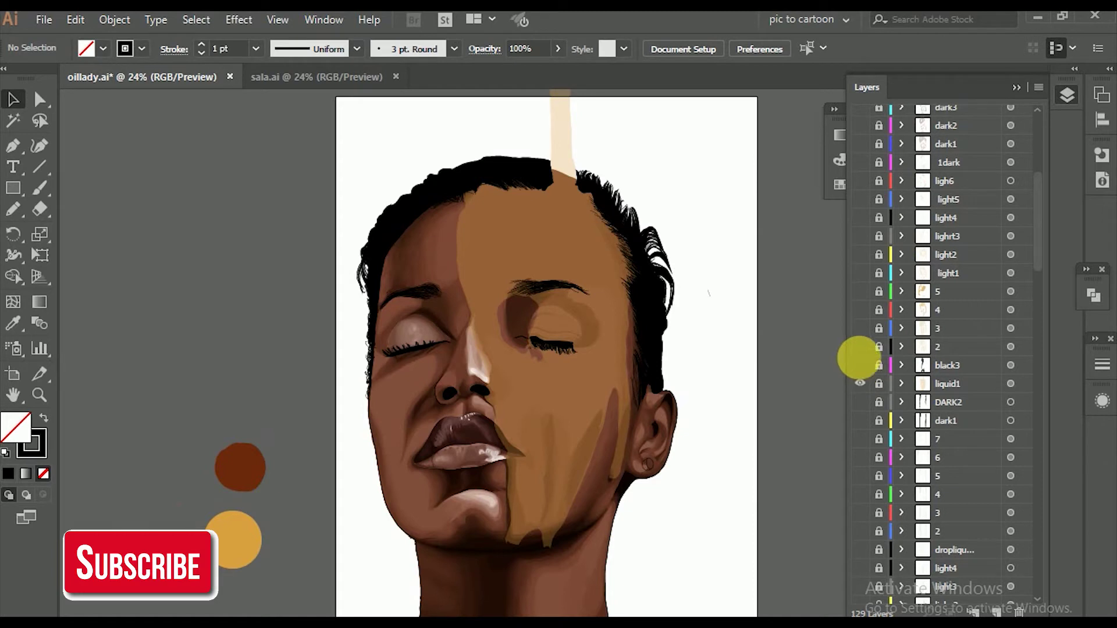
left_click(861, 348)
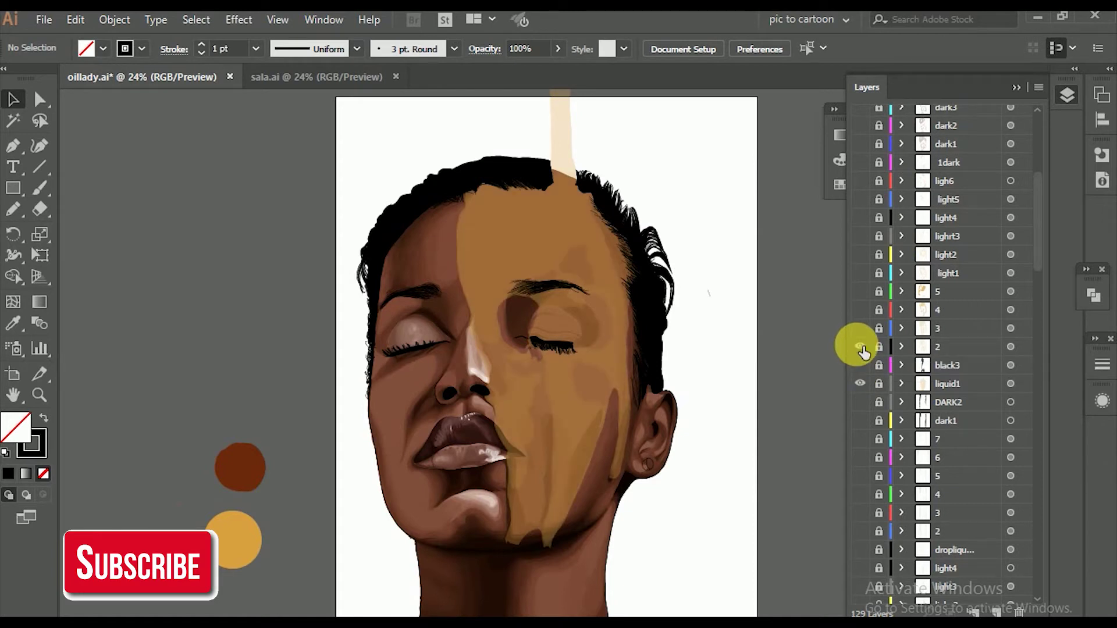
left_click(861, 329)
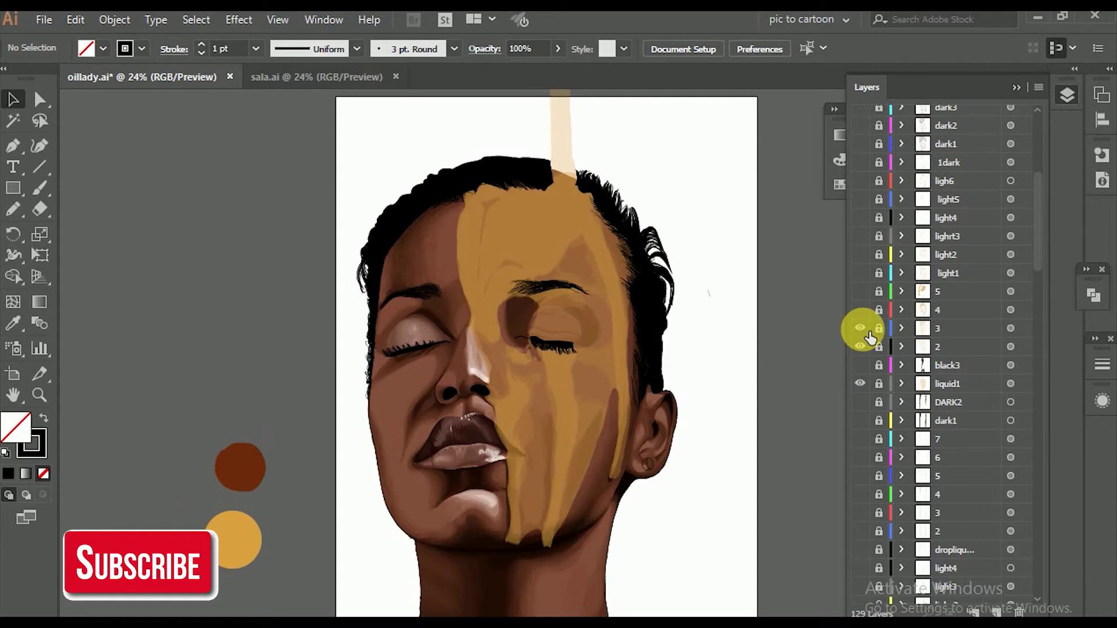
left_click(866, 312)
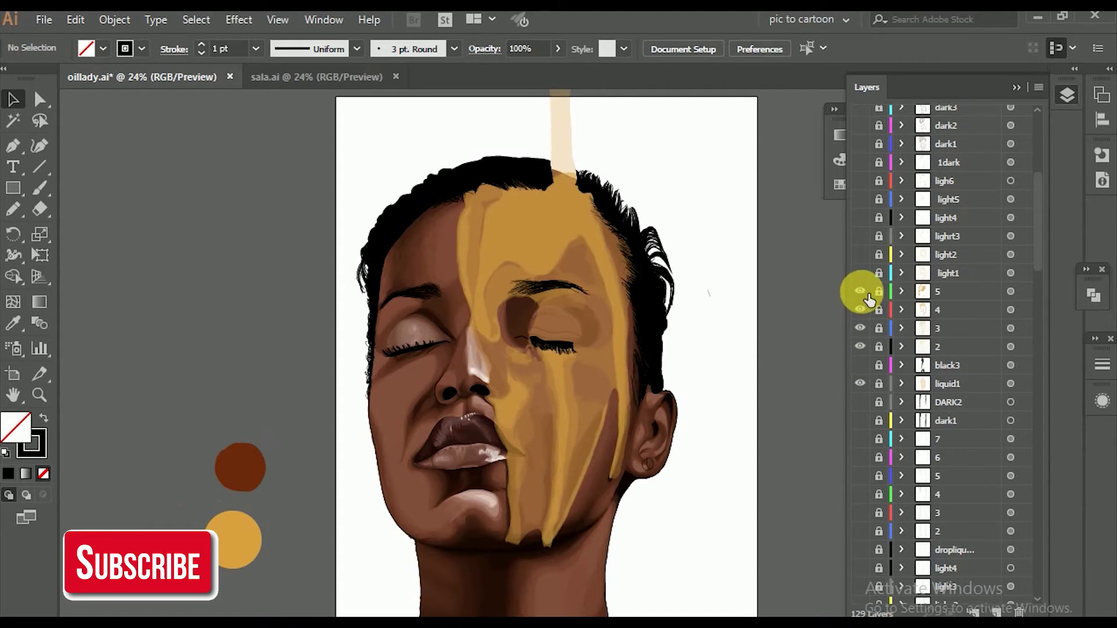
left_click(866, 293)
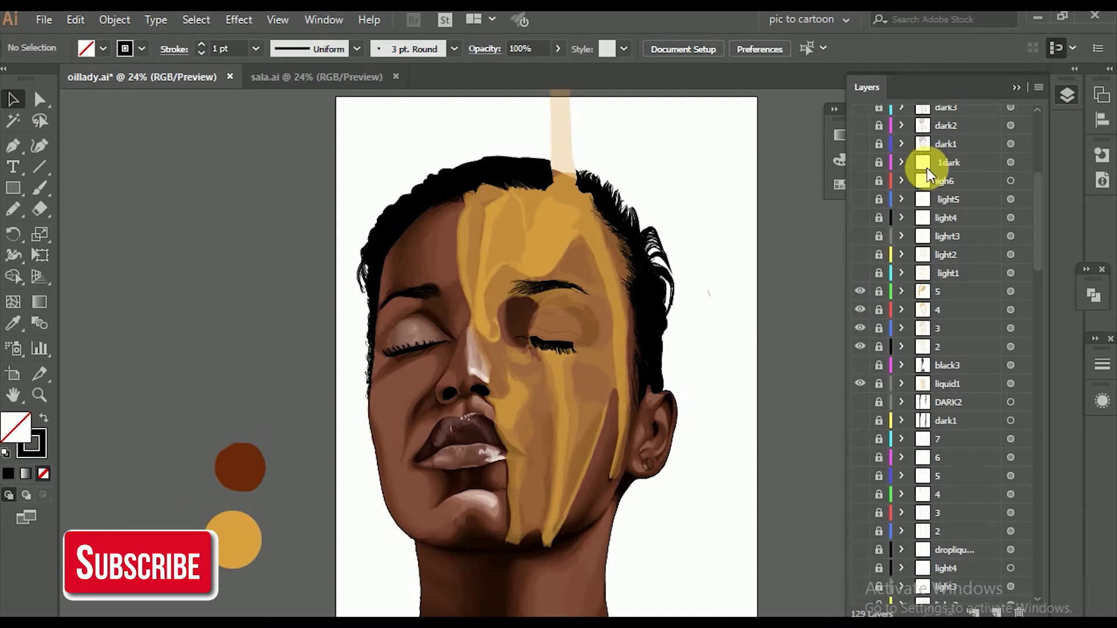
left_click(860, 163)
left_click(865, 167)
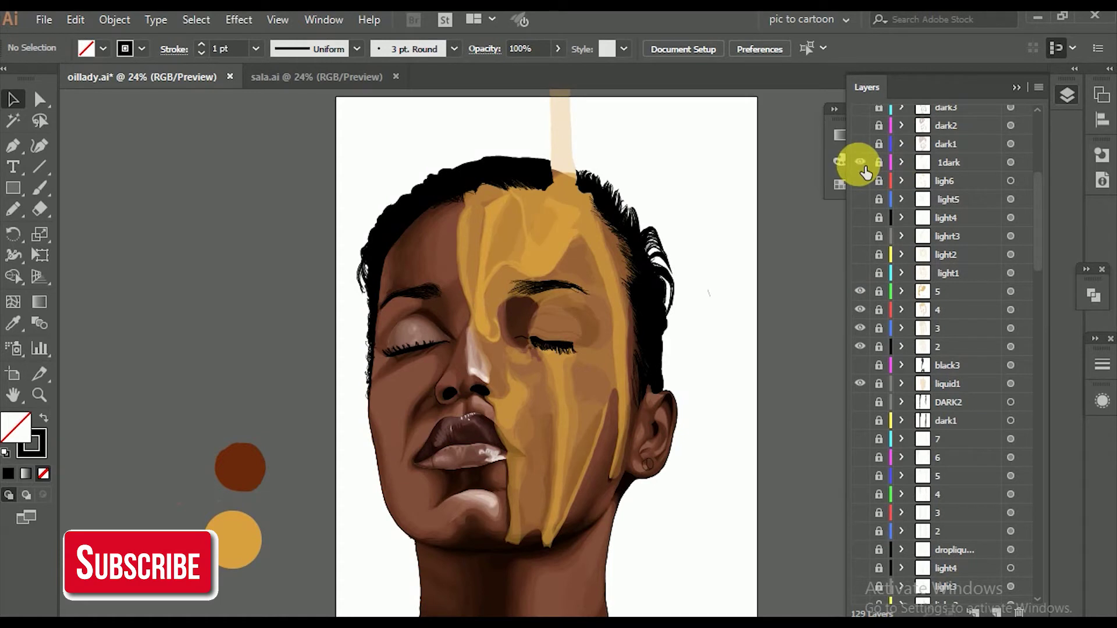
Step: Turn on the dark1–dark5, second dark2 and dark3, and darkest shading layers
left_click_drag(1036, 207, 1035, 161)
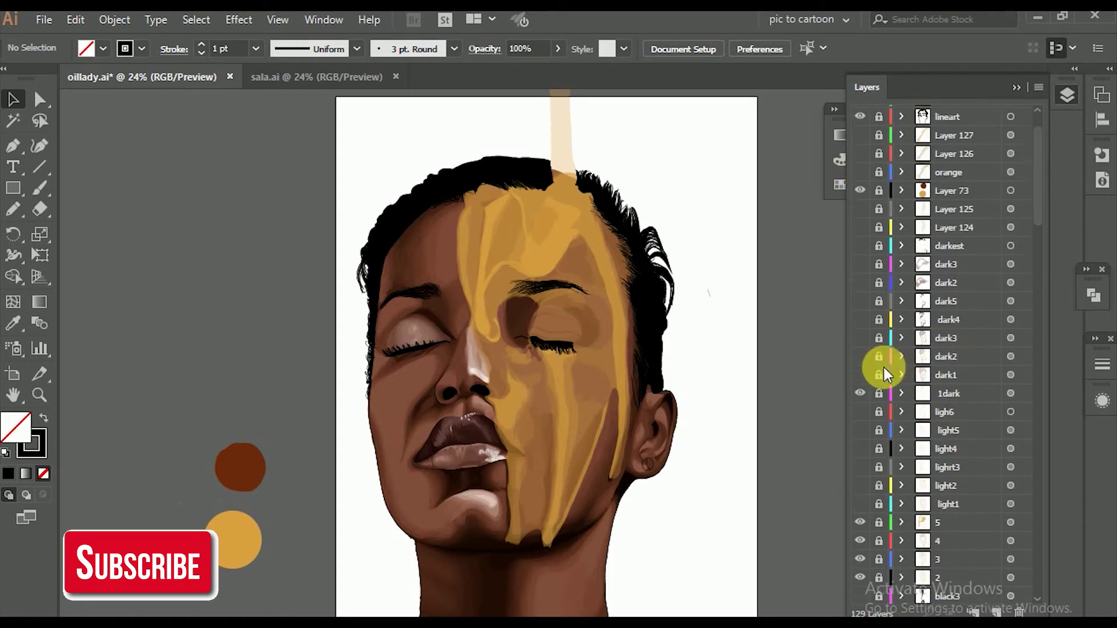
left_click(860, 375)
left_click(860, 375)
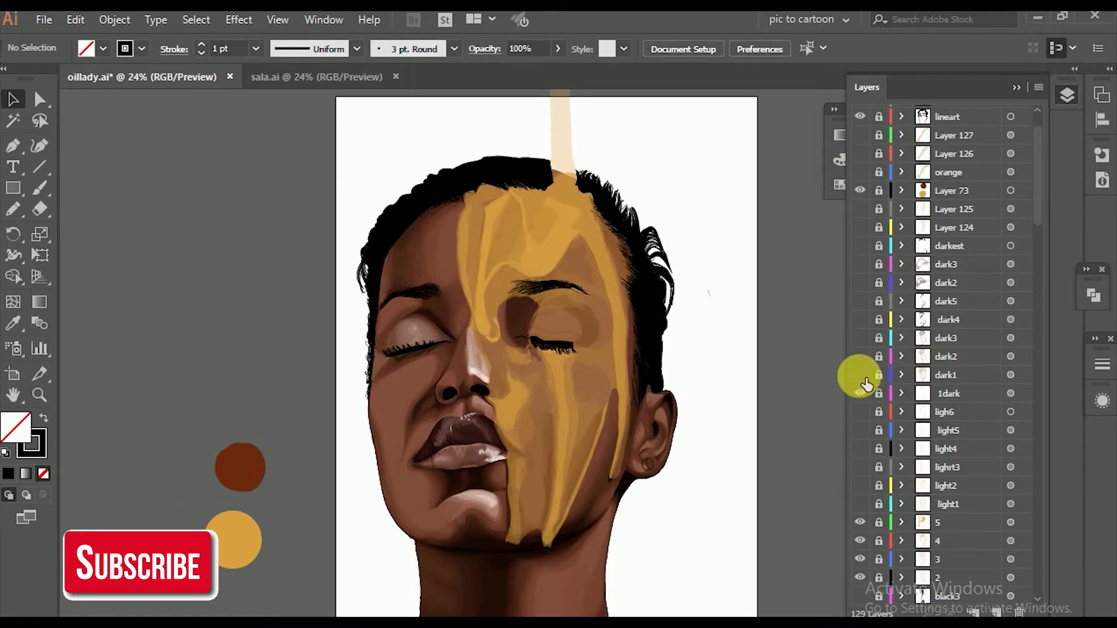
left_click(861, 375)
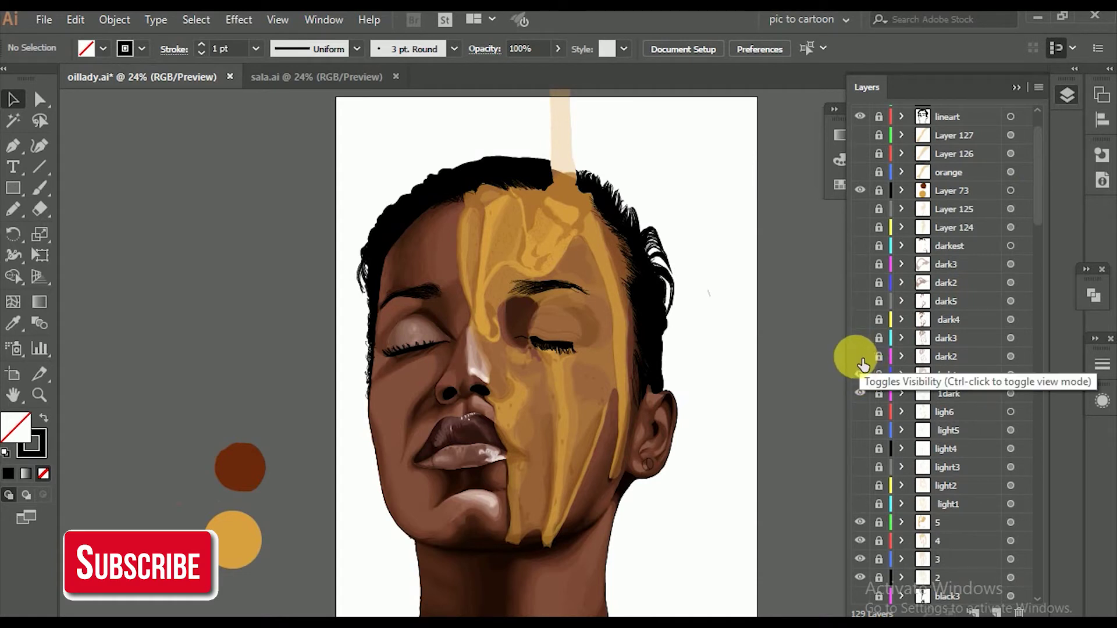
left_click(861, 359)
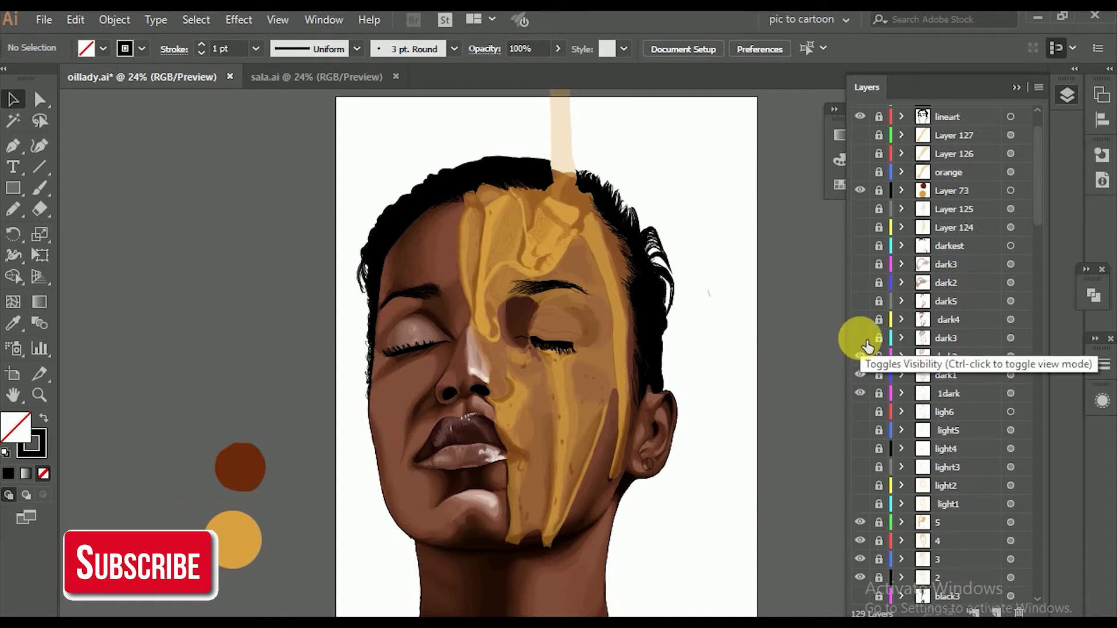
left_click(860, 338)
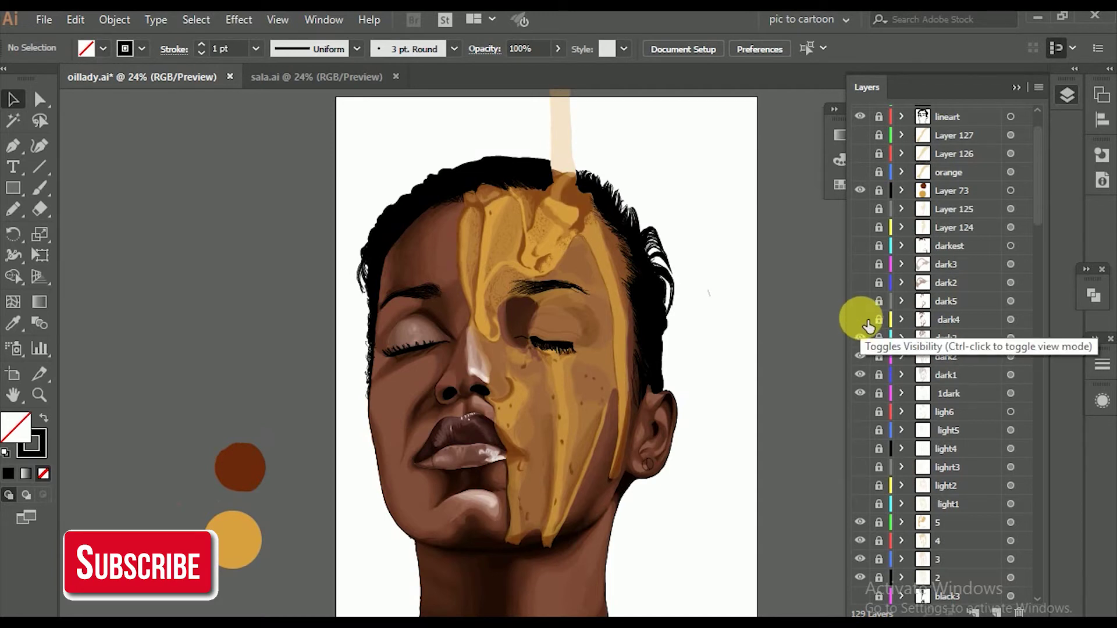
left_click(865, 321)
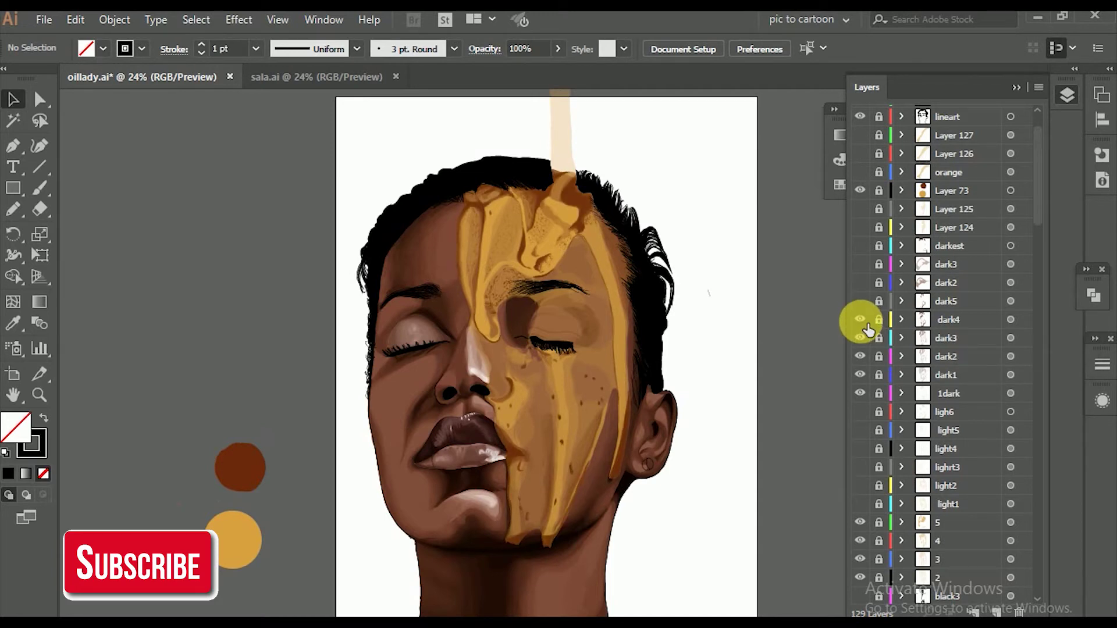
left_click(860, 301)
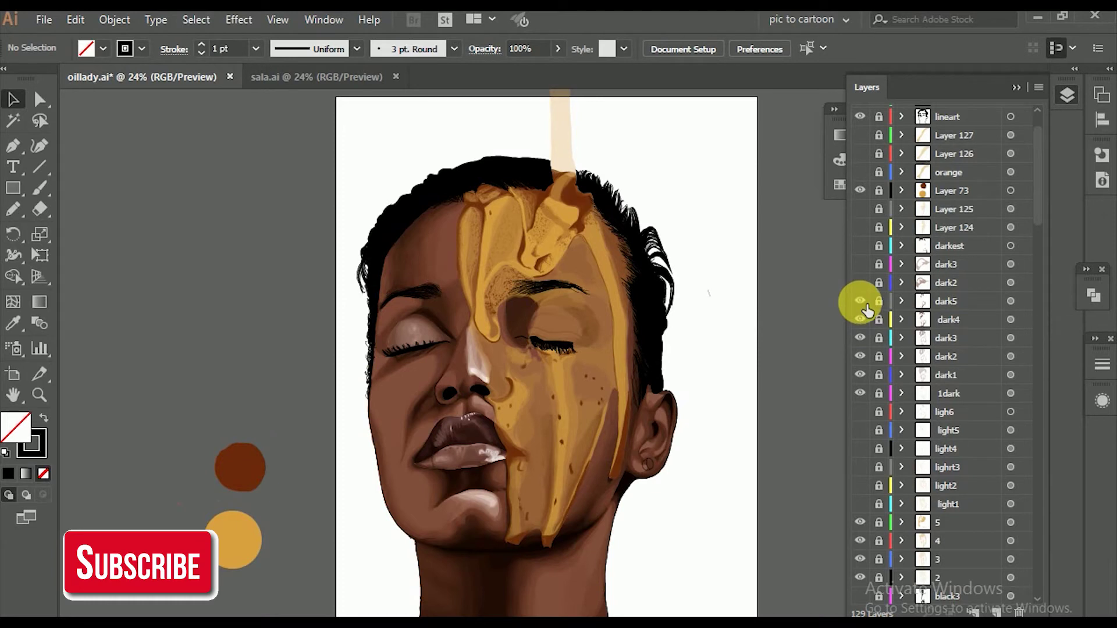
left_click(860, 283)
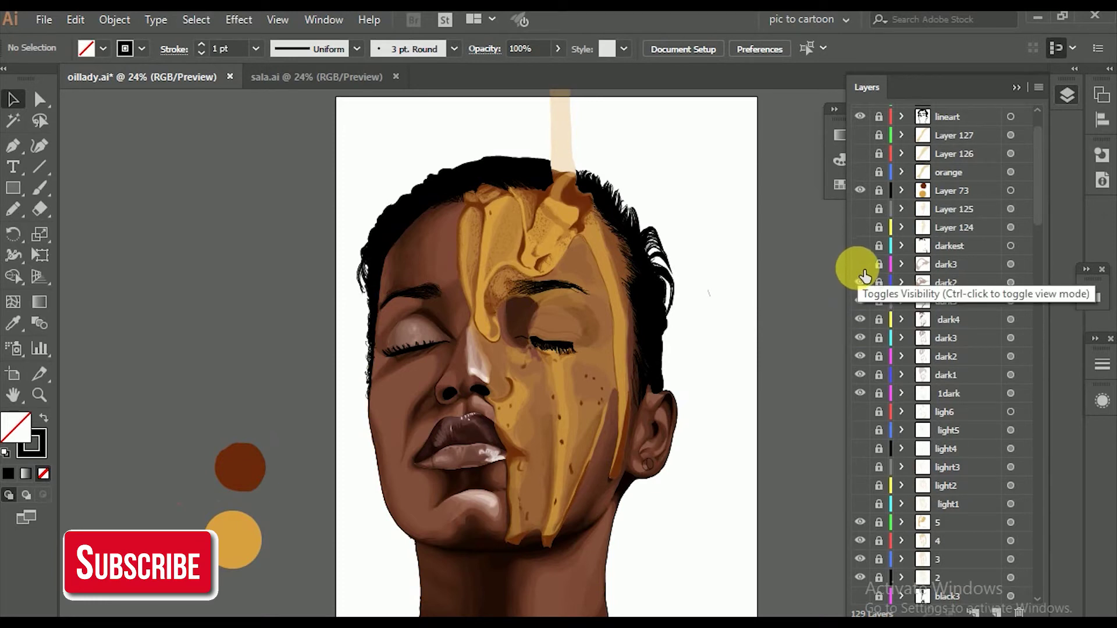
left_click(862, 267)
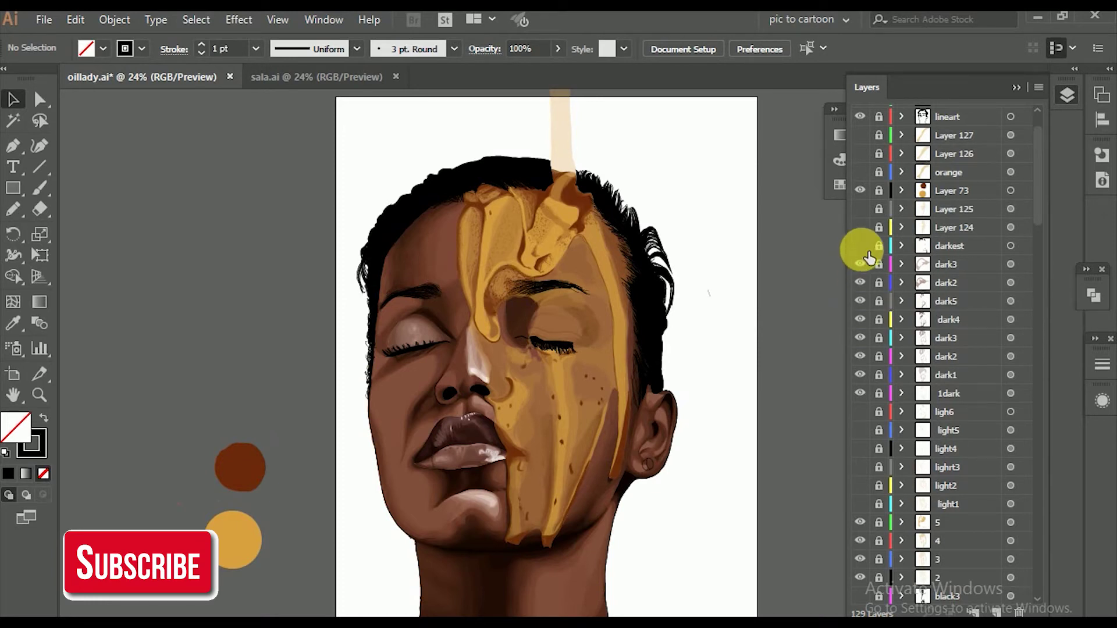
left_click(863, 248)
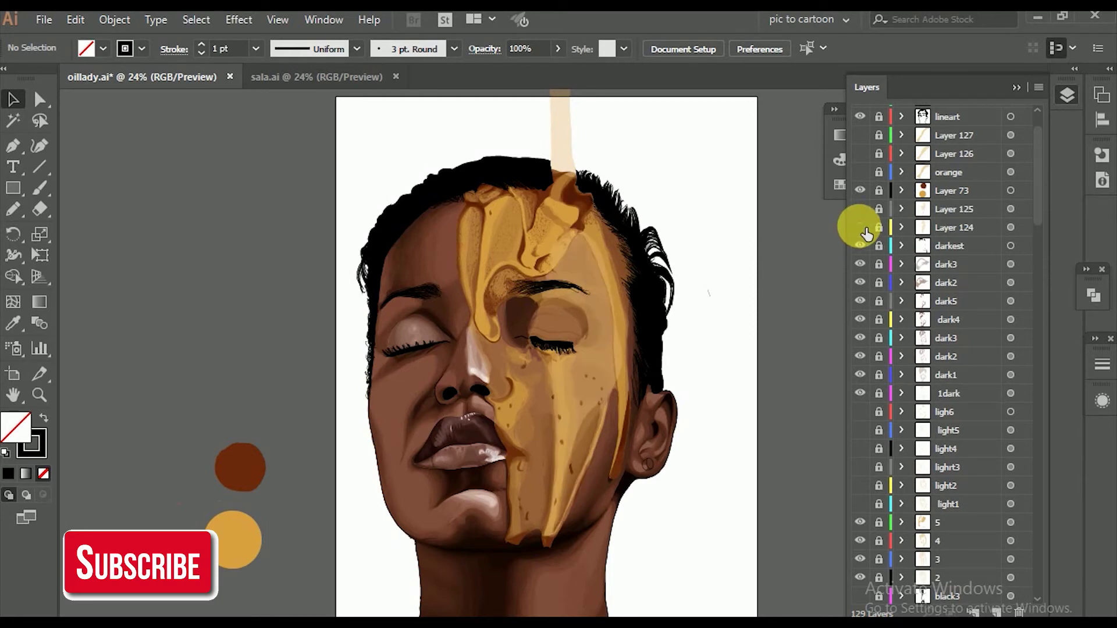
Step: Turn on highlight layers light1 through light5 for pale glints on the honey
scroll(989, 250, "down", 3)
left_click(860, 348)
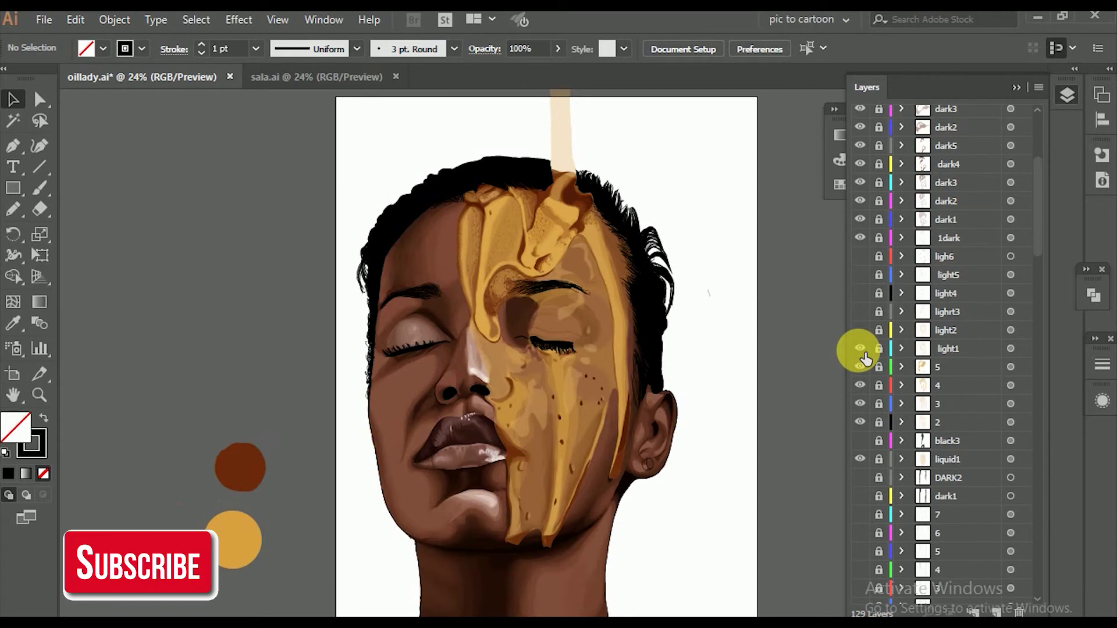
left_click(860, 330)
left_click(860, 312)
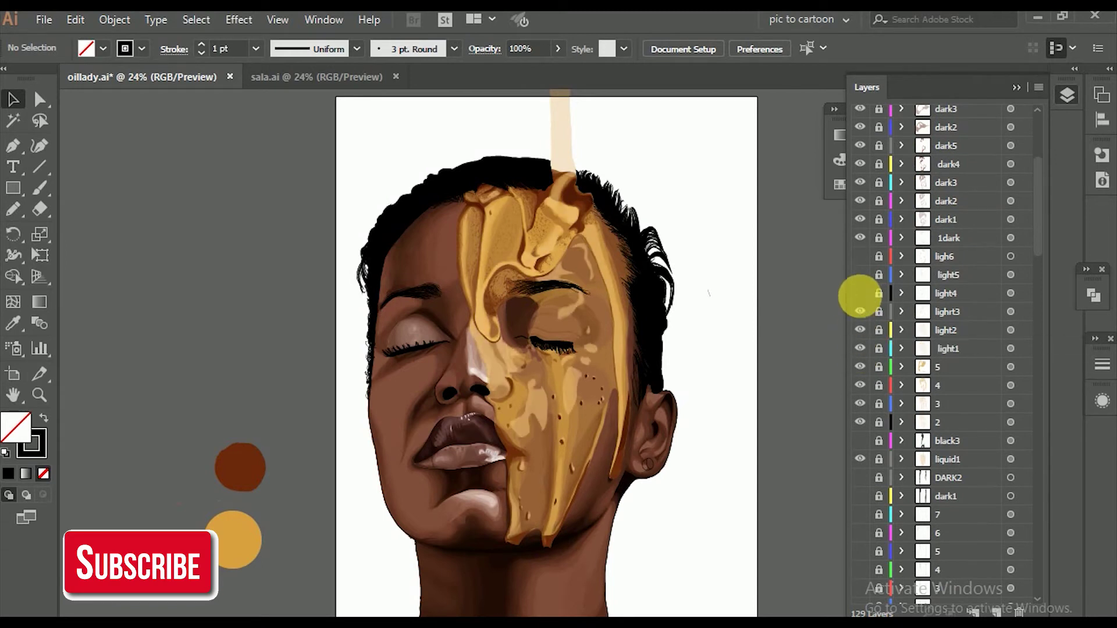
left_click(860, 276)
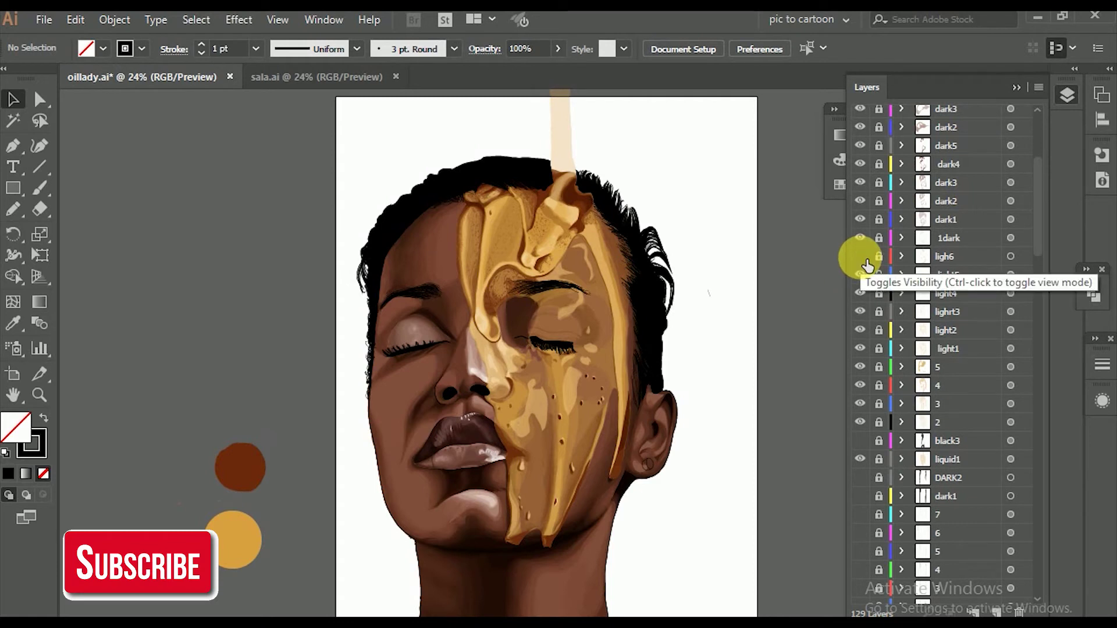
Step: Turn on ligh6, Layer 124, Layer 125 and white1 for extra shading and white gloss
left_click(866, 263)
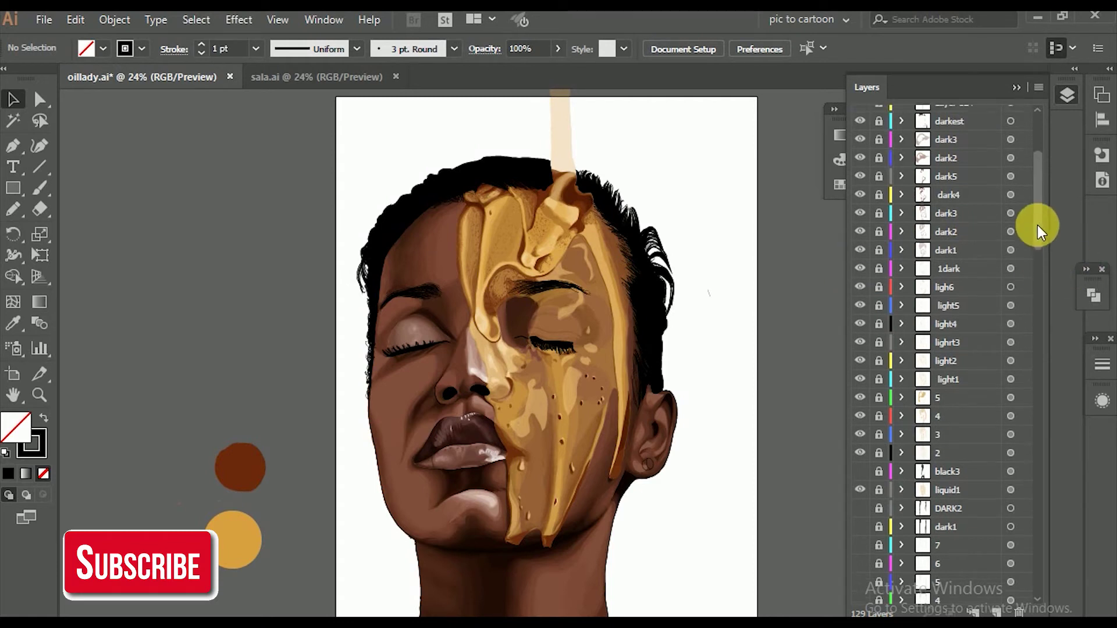
scroll(1038, 225, "up", 4)
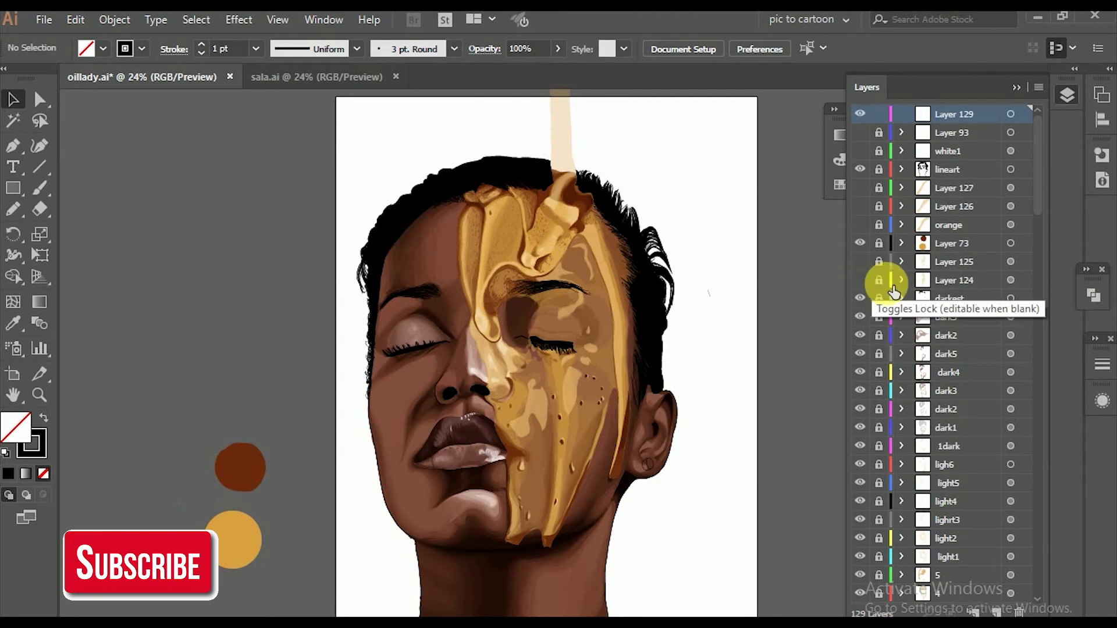
left_click(860, 281)
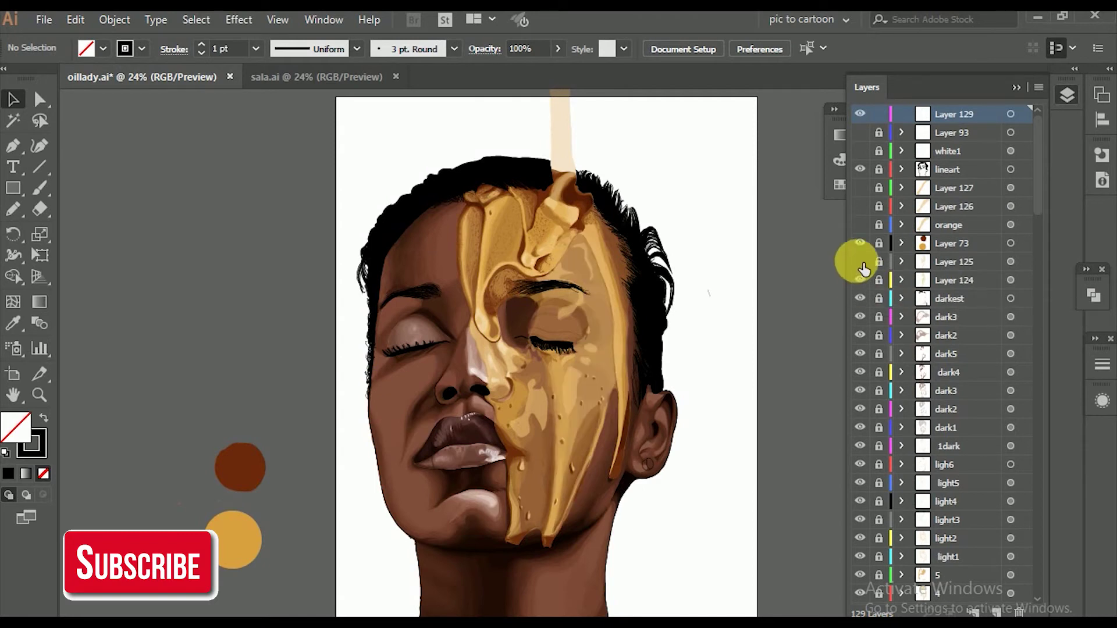
left_click(860, 261)
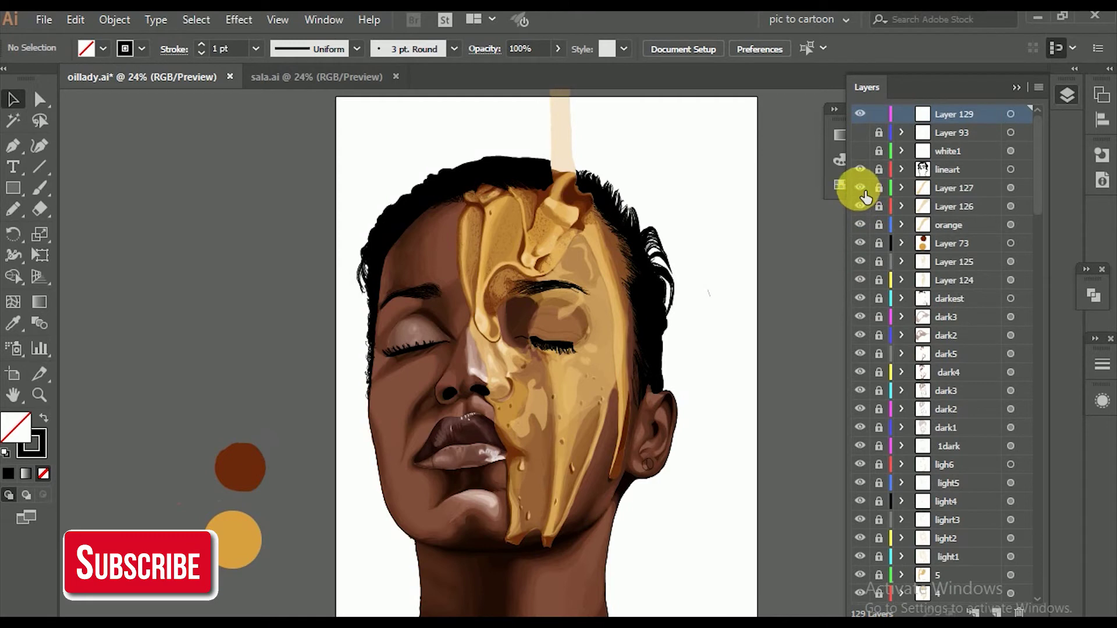
left_click(860, 151)
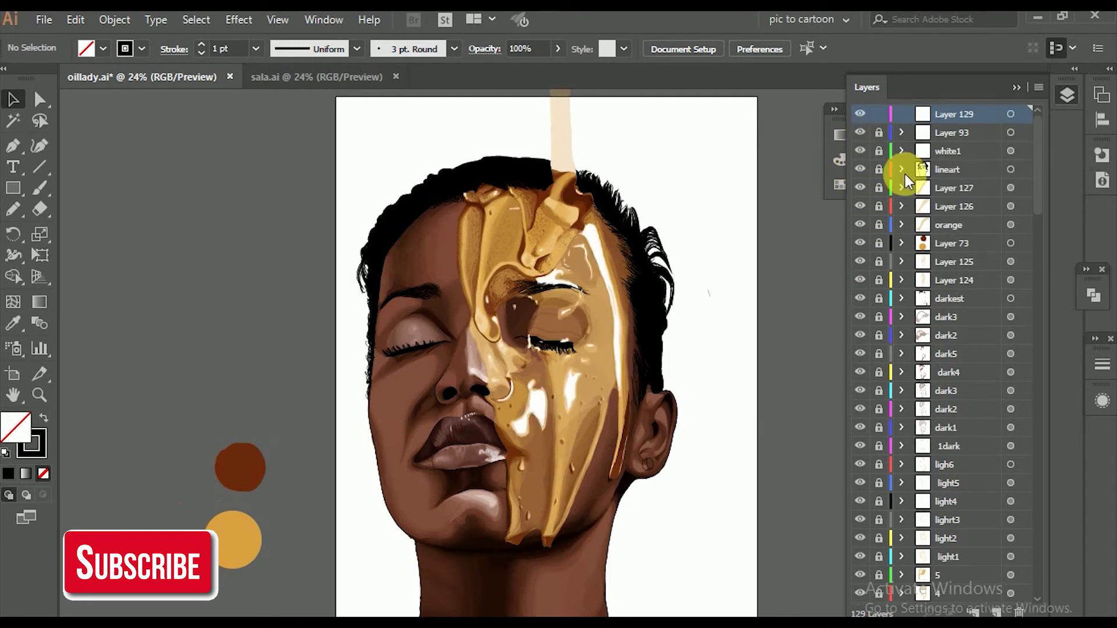
left_click_drag(1038, 174, 1033, 294)
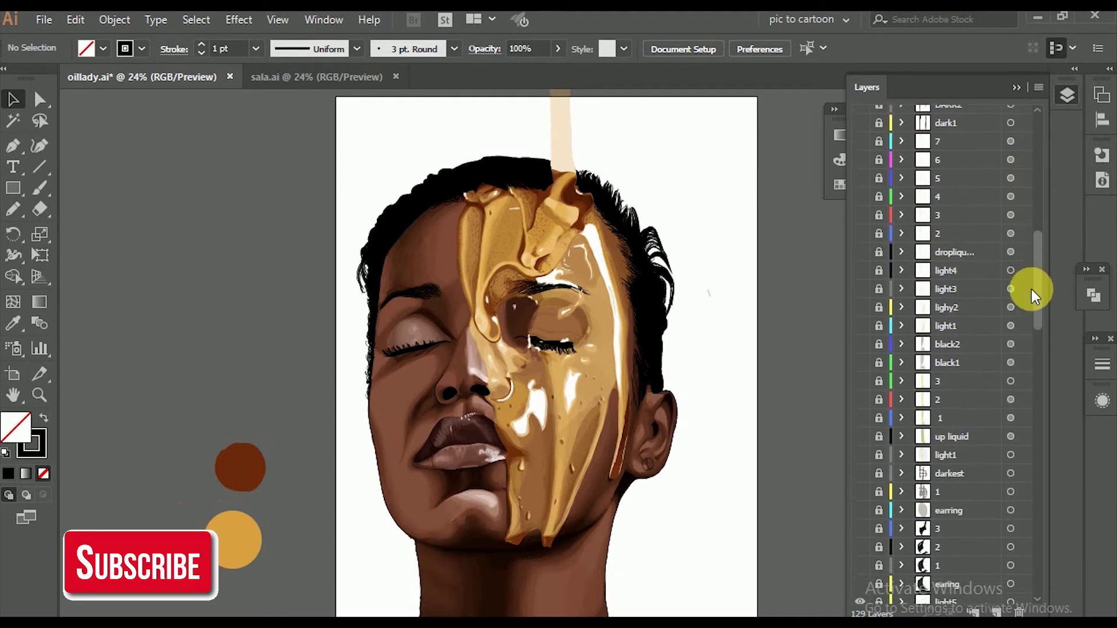
Step: Turn on the up liquid, black1, black2, drip and numbered liquid layers
left_click(861, 388)
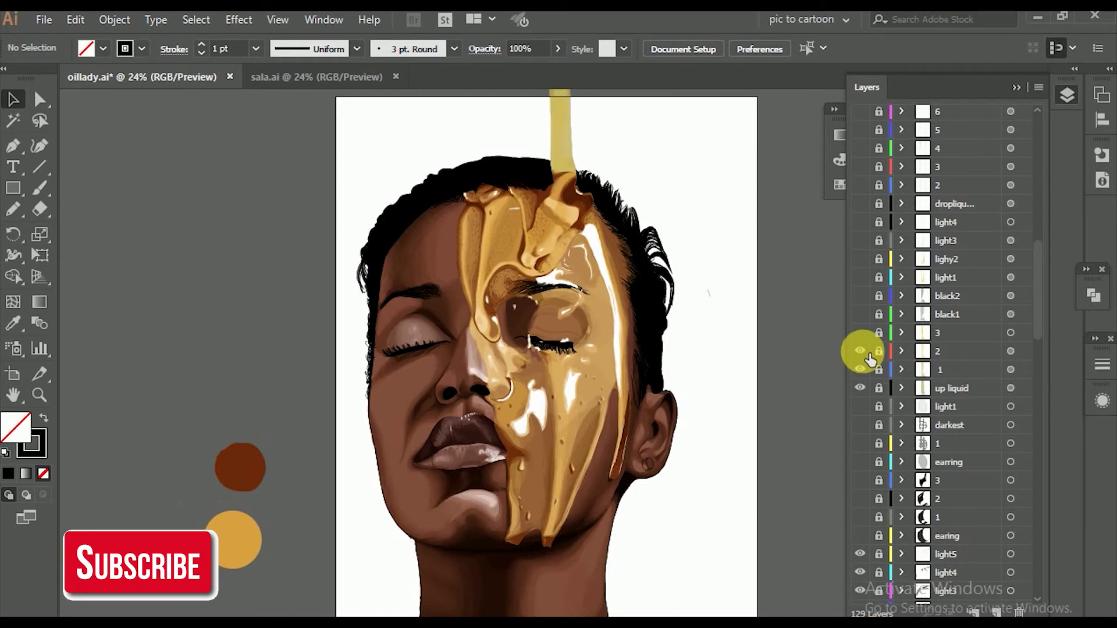
left_click_drag(861, 346, 865, 209)
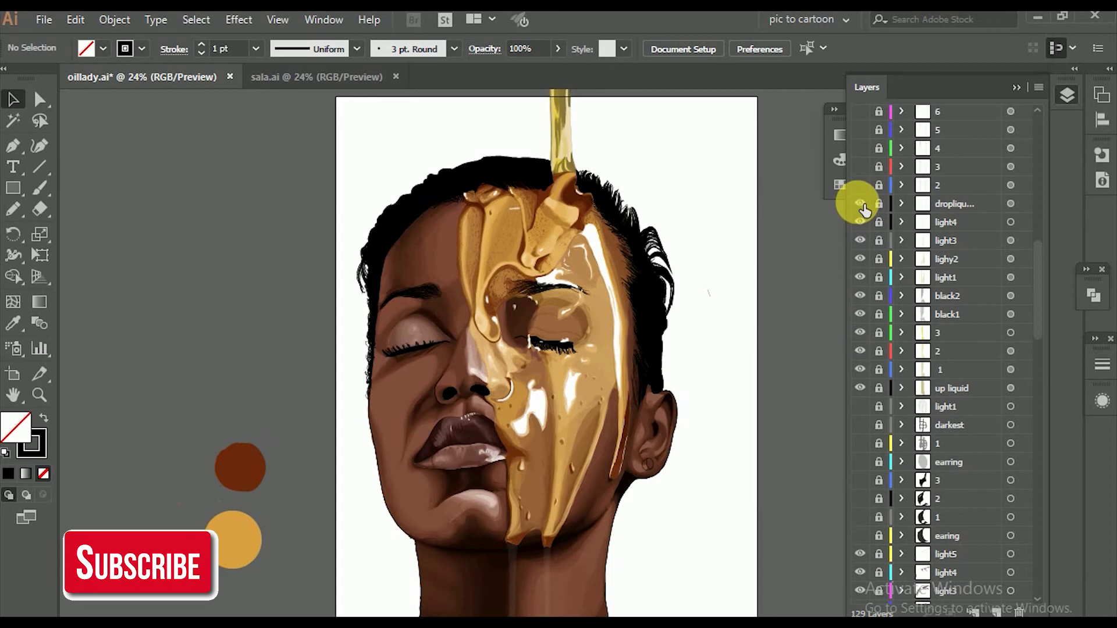
left_click_drag(865, 211, 859, 185)
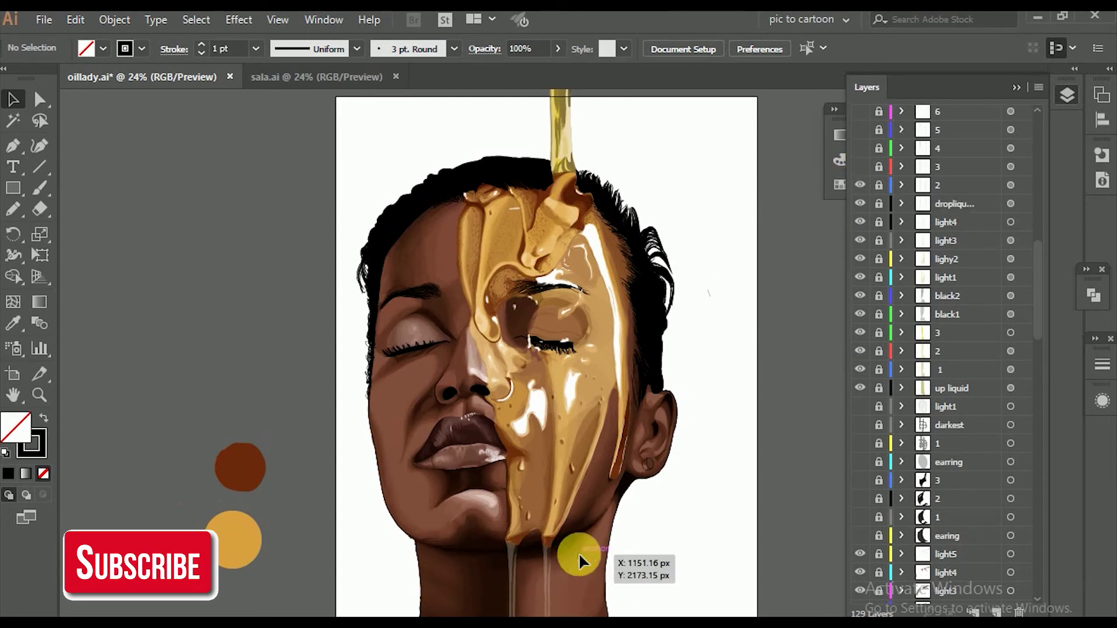
scroll(1030, 244, "up", 5)
left_click_drag(861, 308, 860, 235)
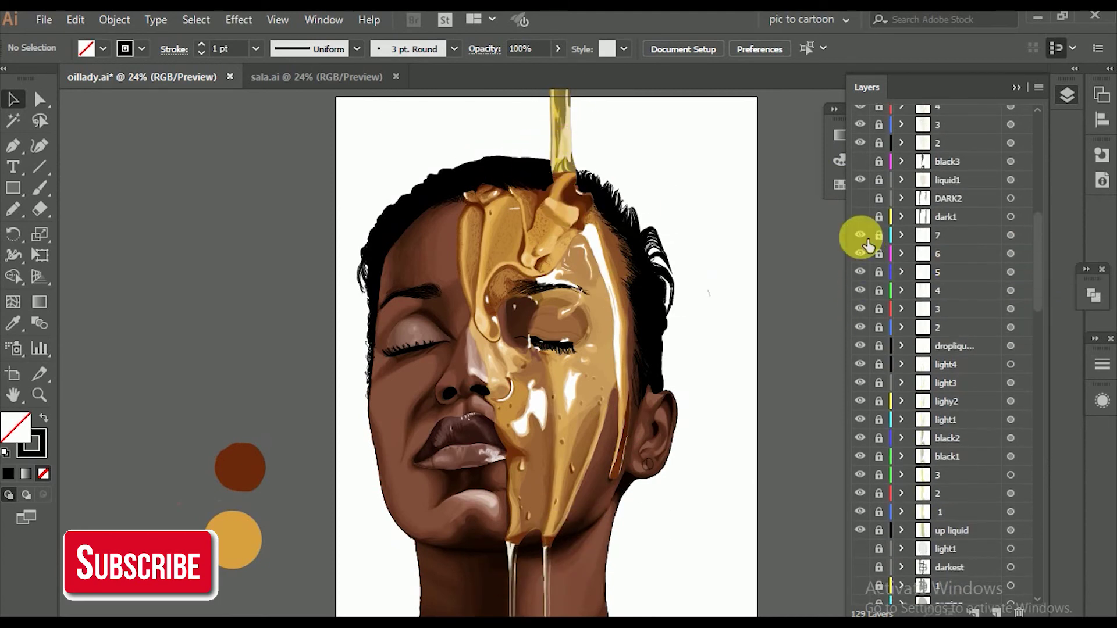
Step: Turn on dark1, DARK2, black3, light1, the earring and the remaining lower layers
left_click(860, 216)
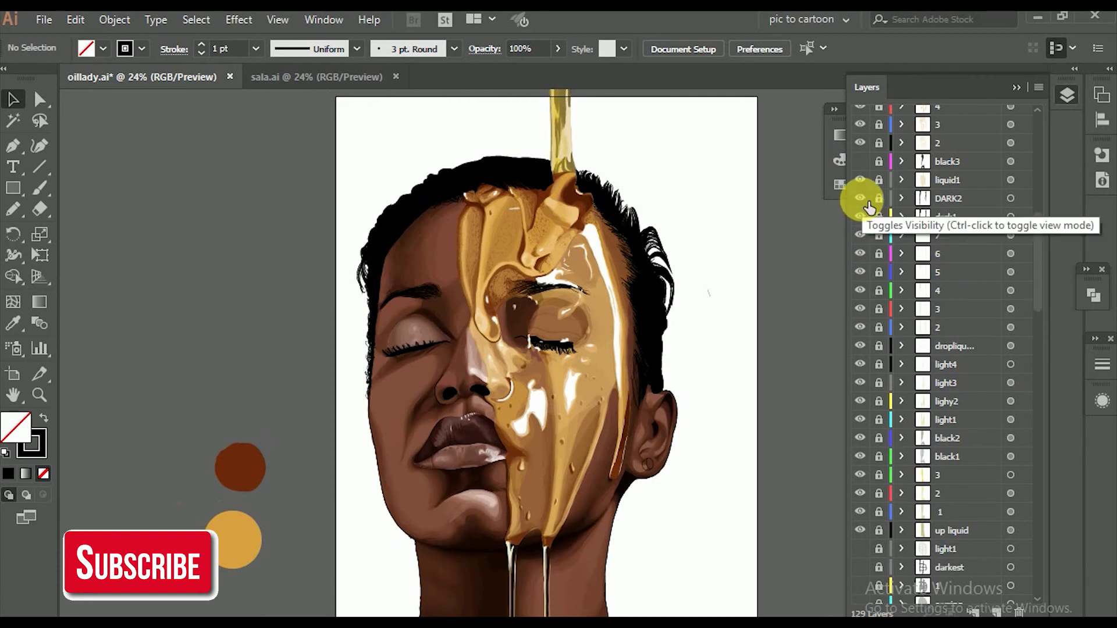
left_click_drag(861, 199, 867, 165)
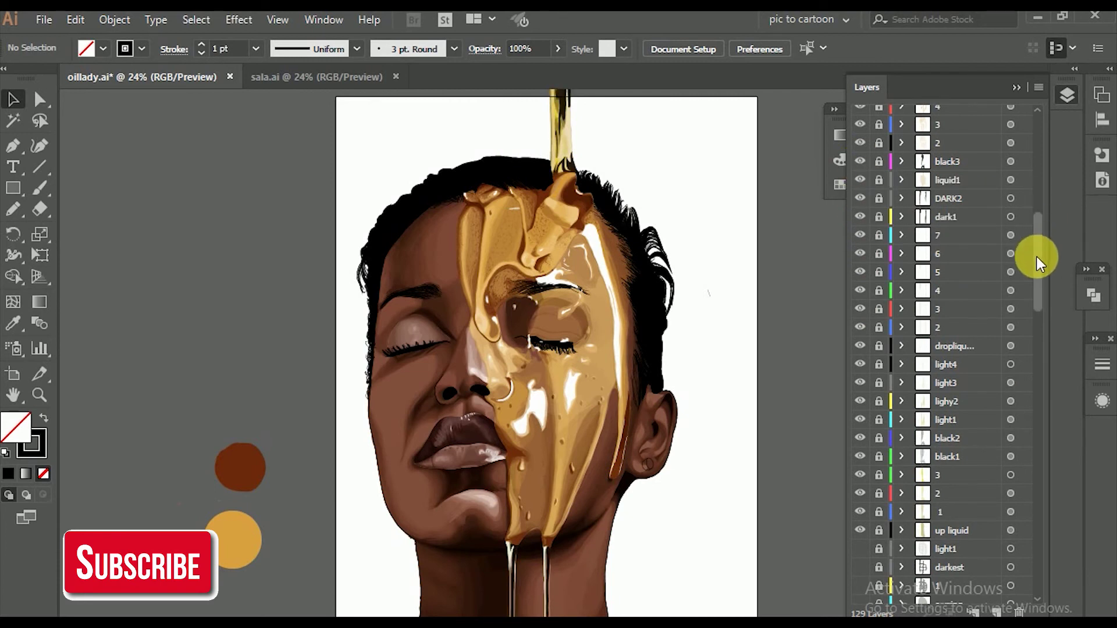
left_click_drag(1035, 256, 1036, 215)
scroll(873, 378, "down", 5)
left_click(860, 411)
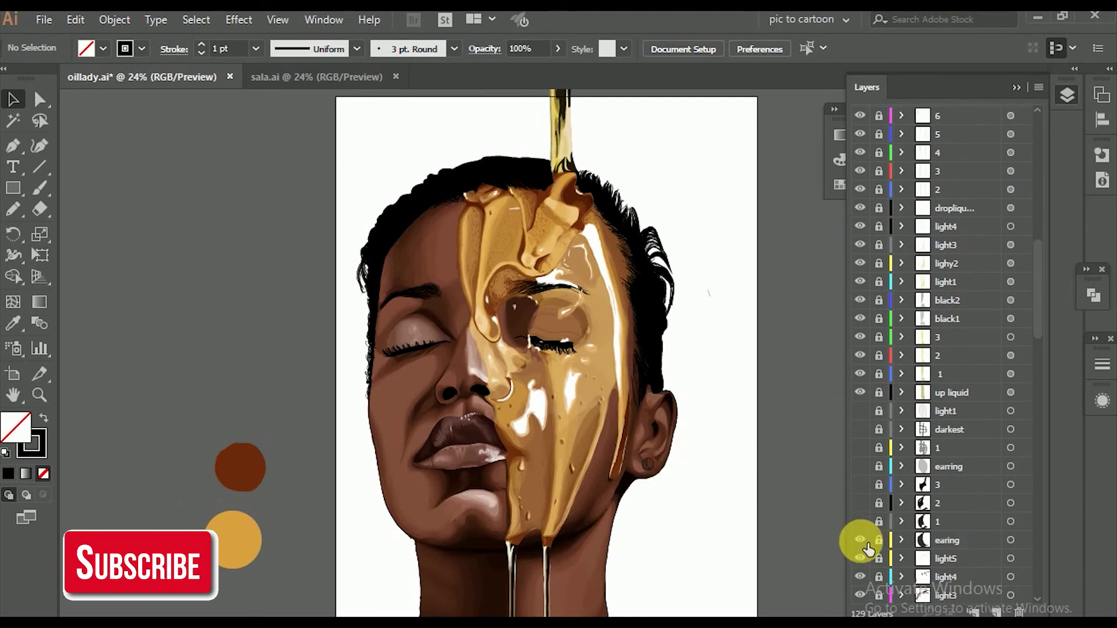
left_click(860, 467)
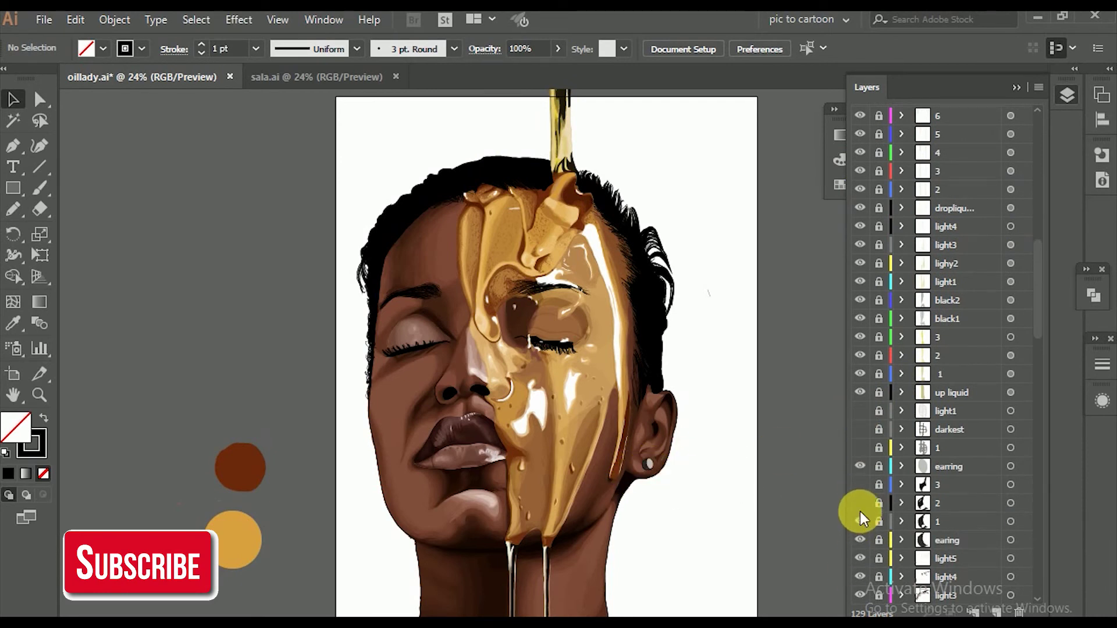
left_click_drag(860, 512, 860, 486)
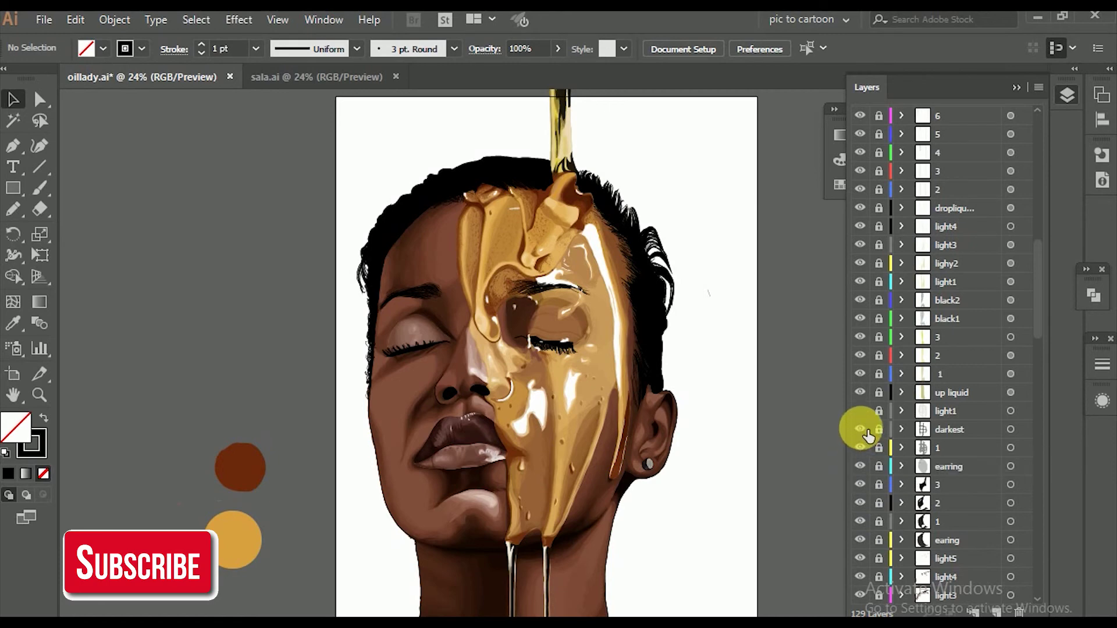
left_click_drag(867, 433, 867, 413)
mouse_move(1035, 307)
left_mouse_down()
mouse_move(1043, 584)
mouse_move(1037, 130)
mouse_move(1047, 274)
mouse_move(1039, 296)
mouse_move(1032, 134)
left_mouse_up()
Step: Turn on the shadow layer and Layer 38 to show the drop shadow and purple background
left_click(860, 110)
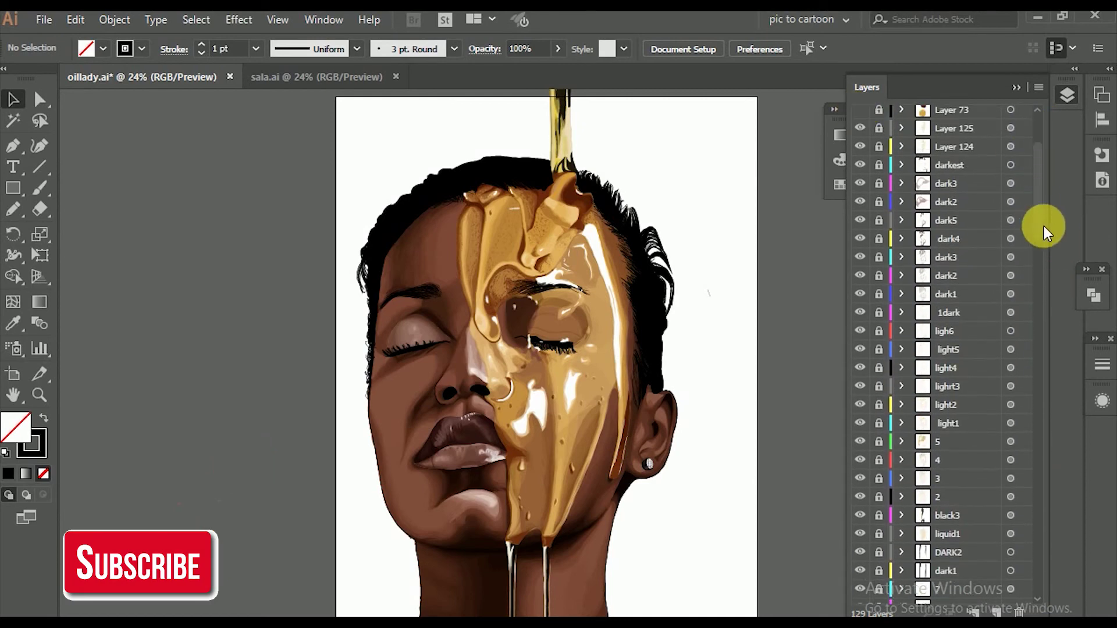
left_click_drag(1040, 225, 1032, 559)
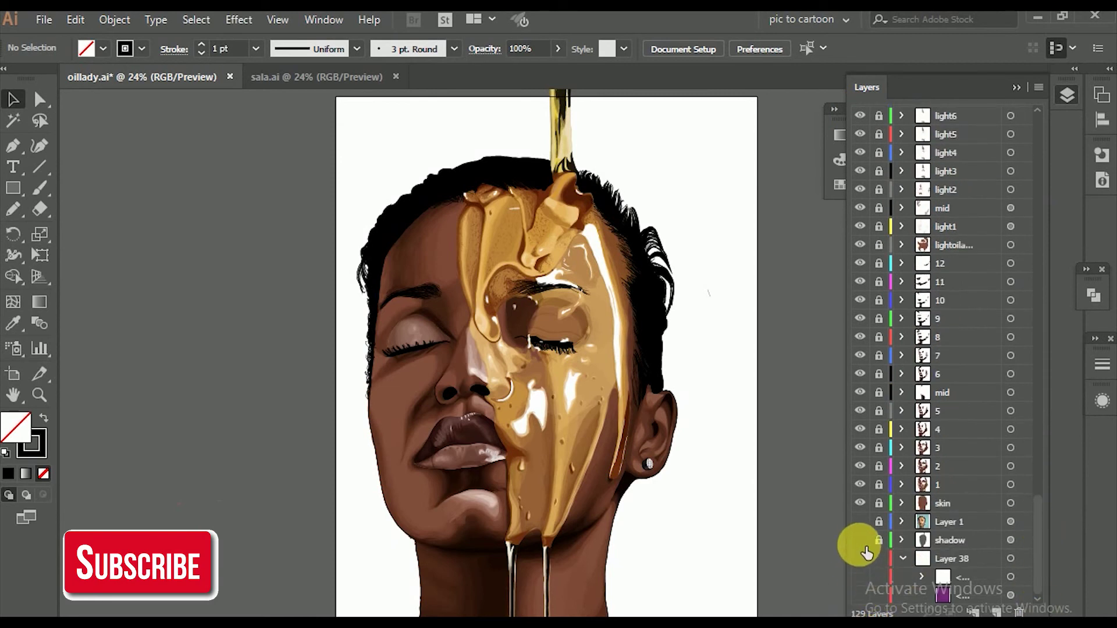
left_click(860, 540)
left_click(903, 540)
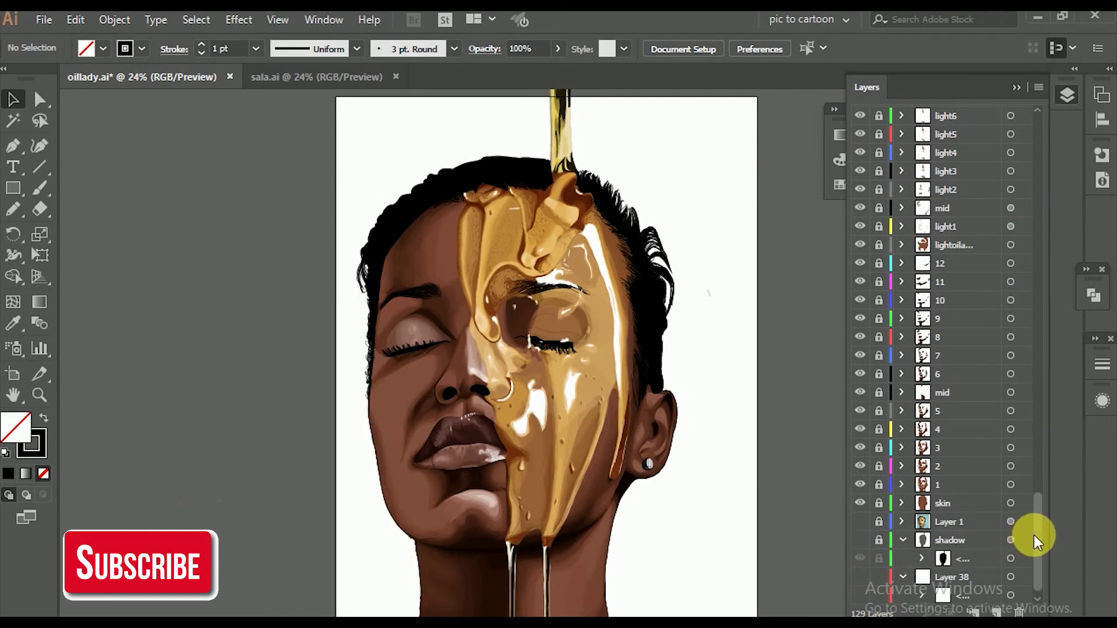
scroll(1038, 558, "down", 1)
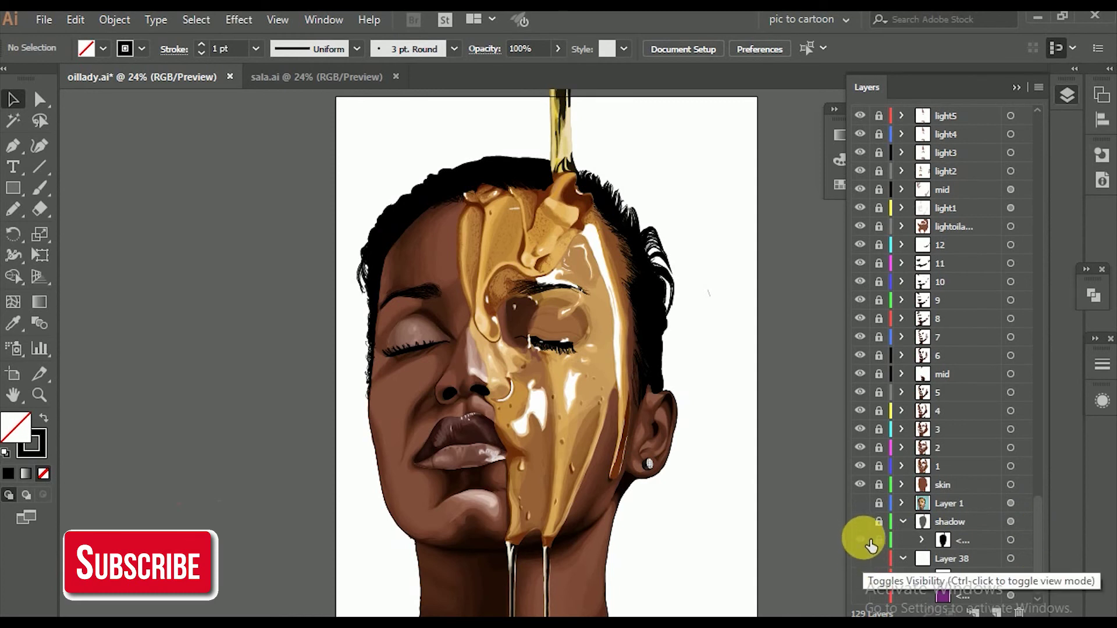
left_click(860, 521)
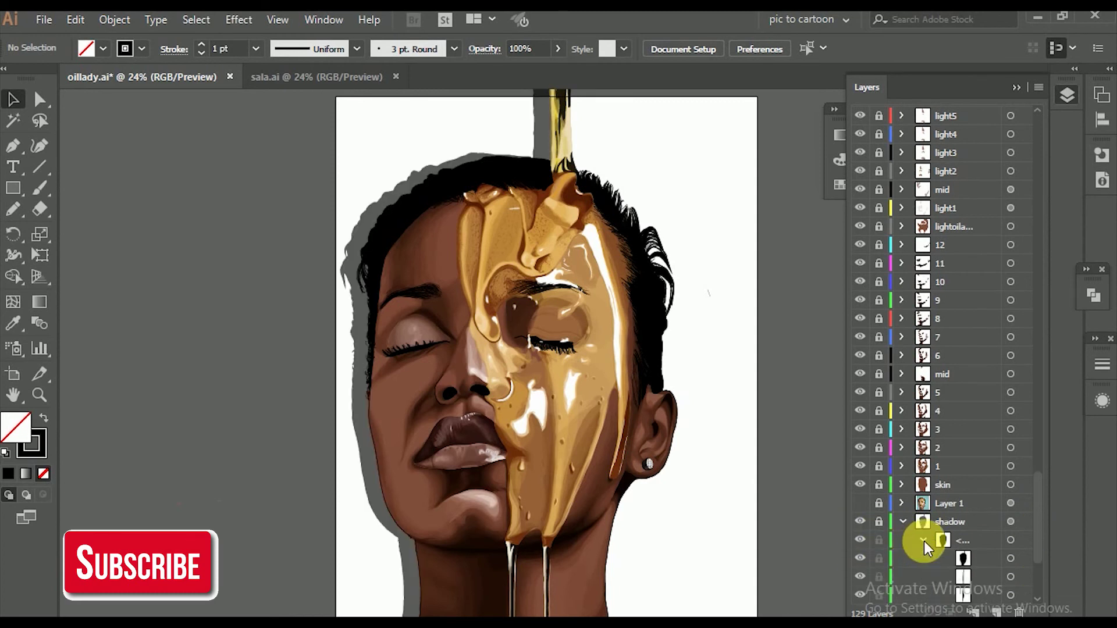
left_click(860, 558)
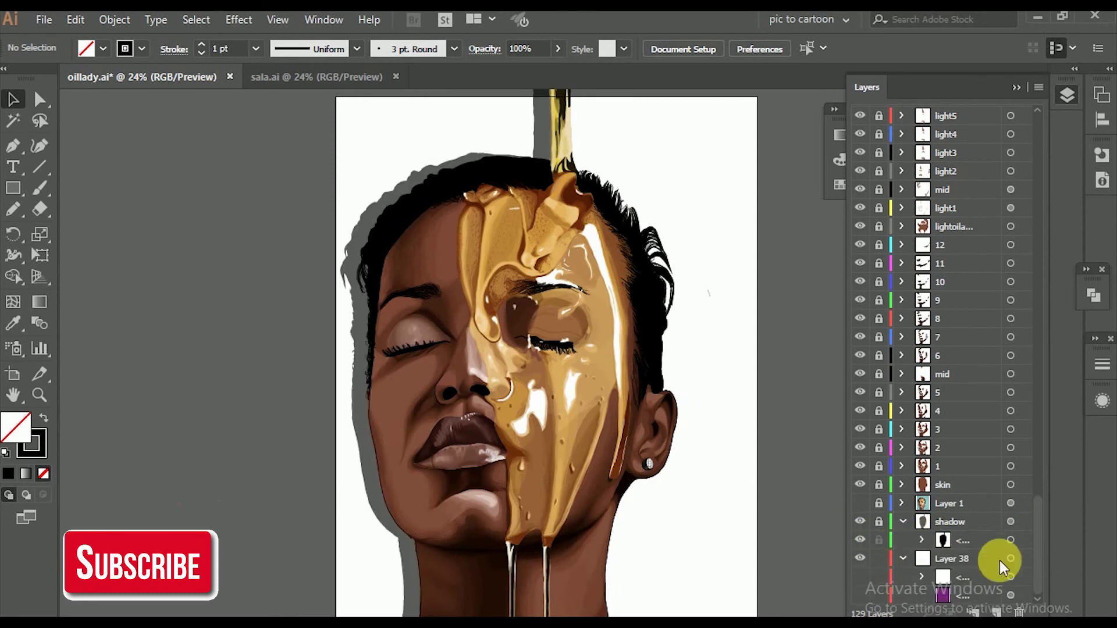
left_click(860, 595)
left_click(860, 522)
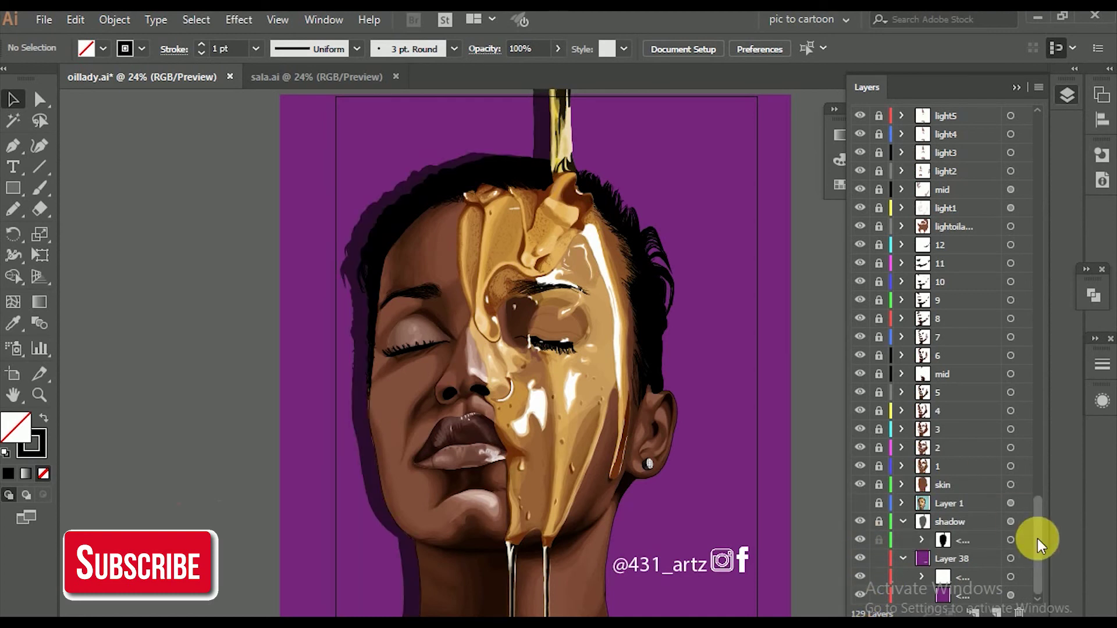
left_click_drag(1039, 542, 1035, 154)
Step: Add a 'THANKS FOR WATCHING' text title beside the artboard and scale it up
key("t")
left_click(101, 202)
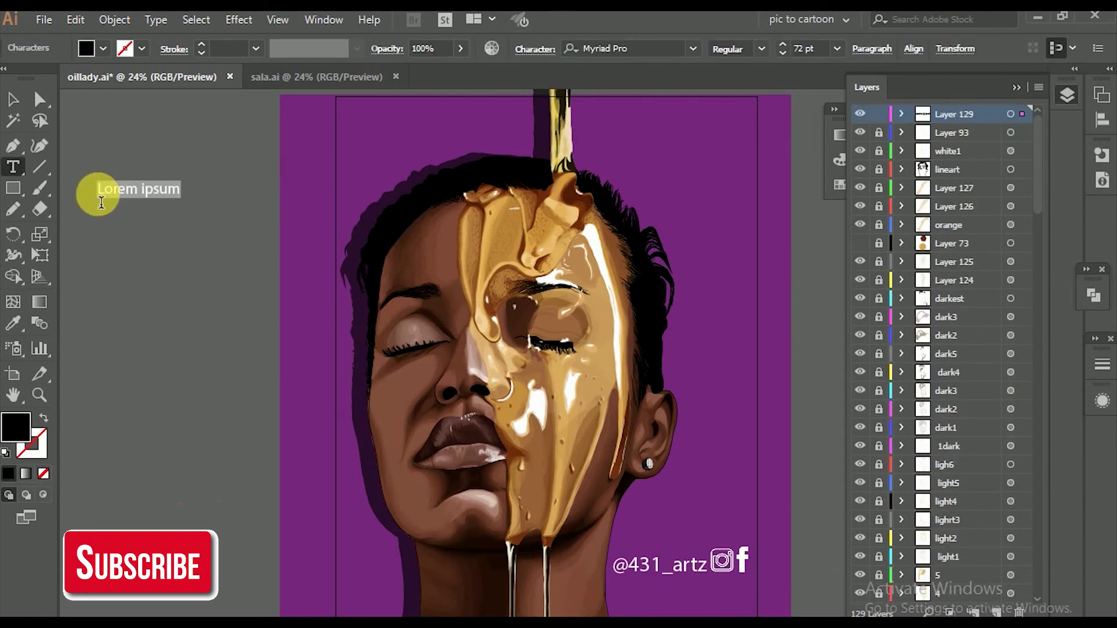
type("THANKS FOR WATCHING")
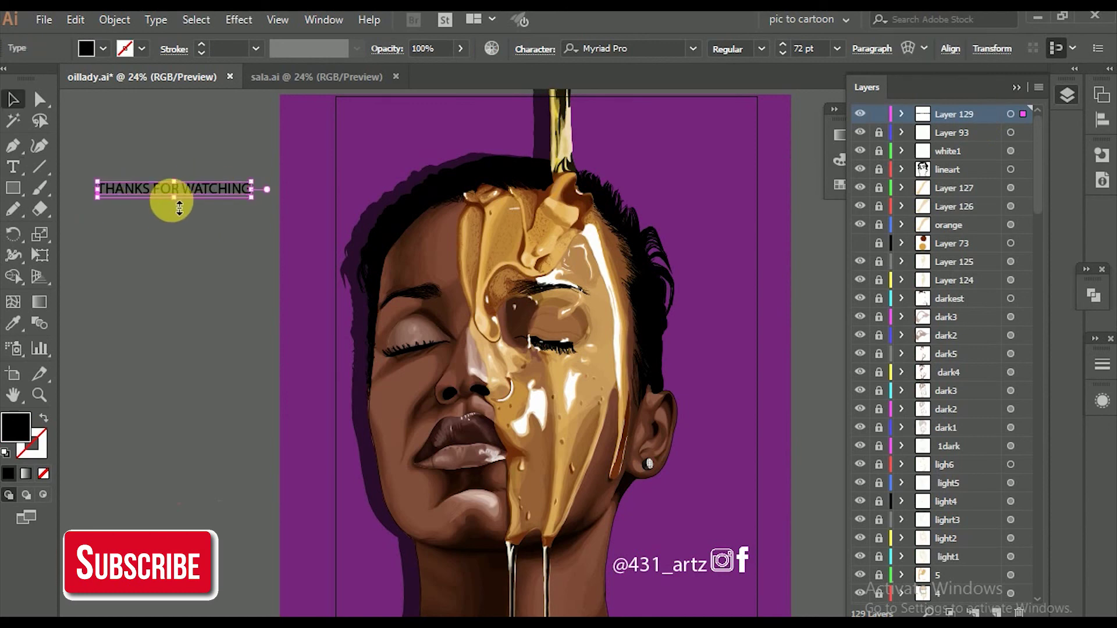
left_click_drag(179, 208, 170, 287)
left_click_drag(250, 234, 328, 230)
mouse_move(95, 234)
left_mouse_down()
mouse_move(80, 236)
mouse_move(99, 237)
left_mouse_up()
left_click_drag(421, 256, 393, 251)
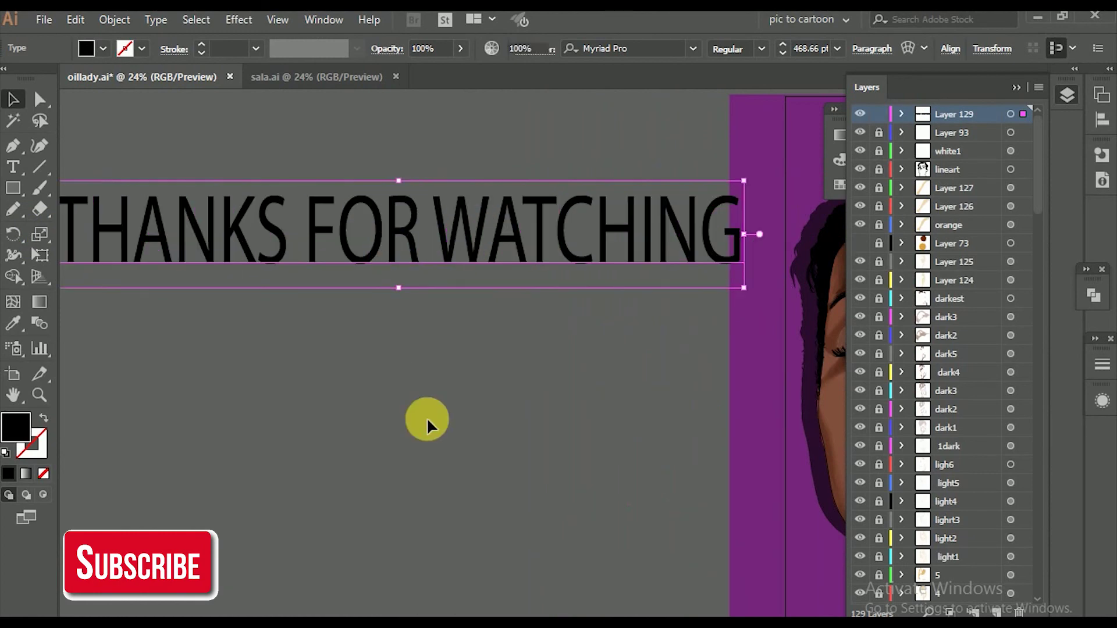
Step: Move the title above the portrait artboard and zoom to frame both
left_click(427, 417)
key("ctrl+minus")
key("ctrl+minus")
key("ctrl+minus")
left_click_drag(363, 320, 557, 241)
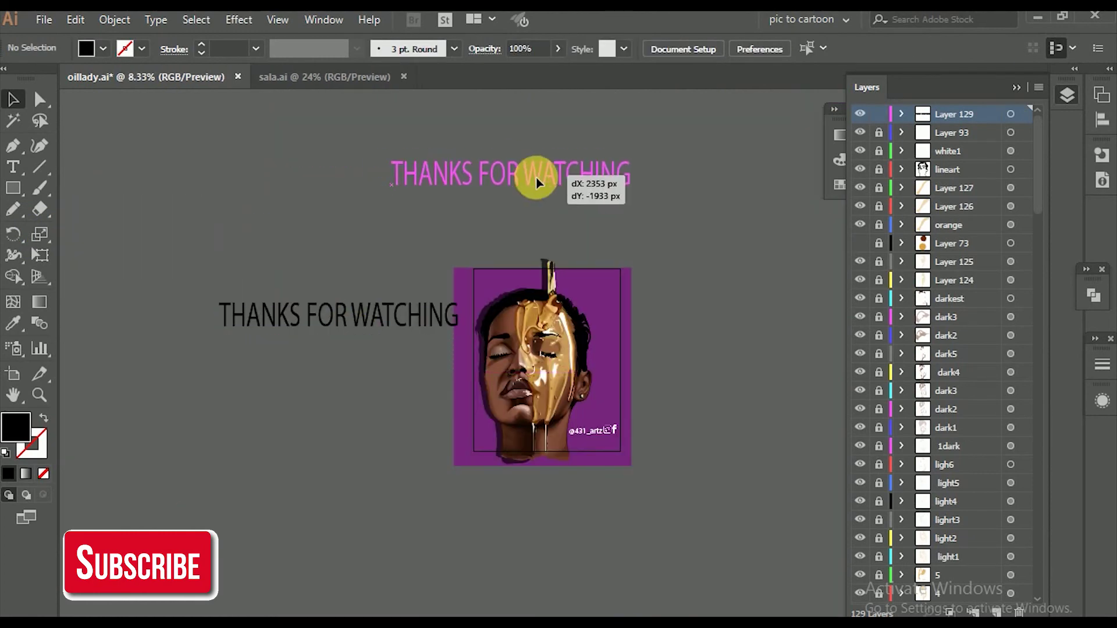
key("z")
key("ctrl+plus")
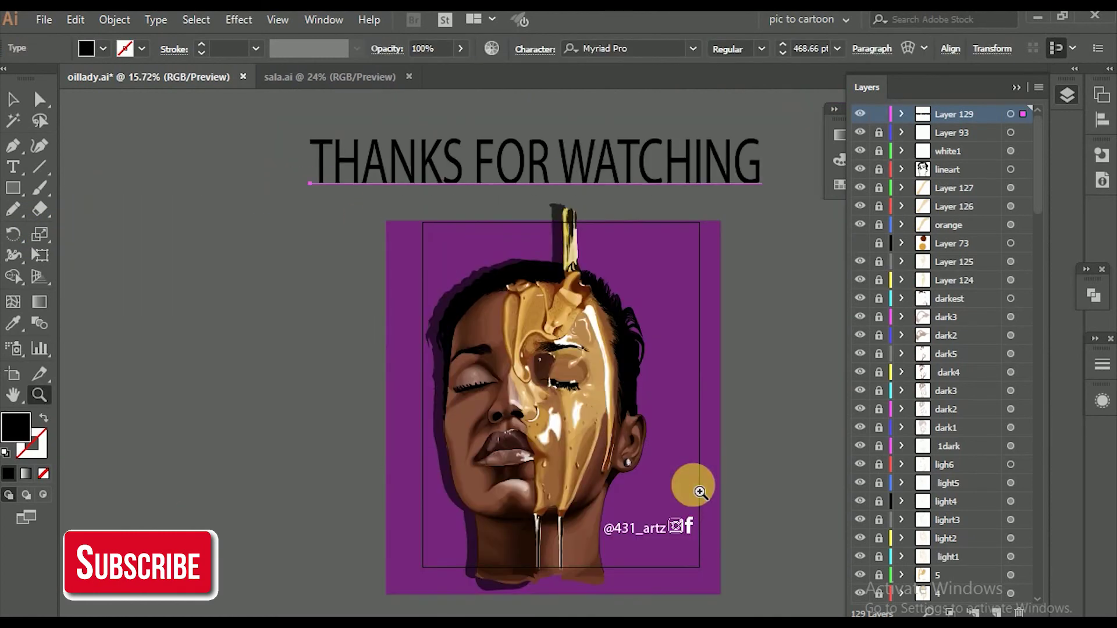
left_click(775, 447)
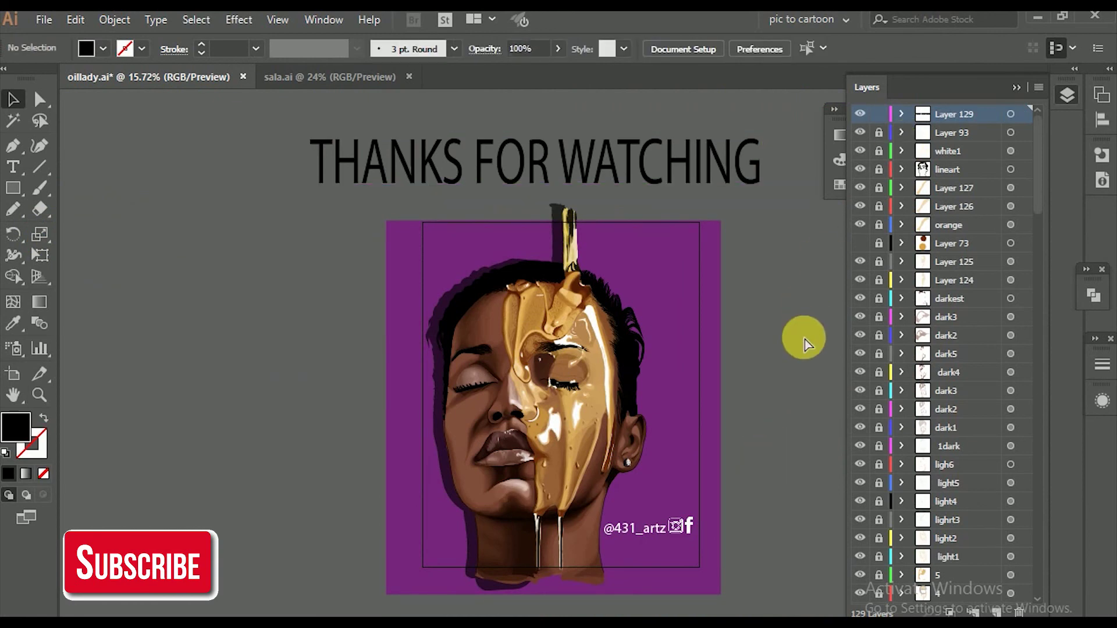
key("ctrl+plus")
key("ctrl+plus")
key("ctrl+minus")
key("ctrl+minus")
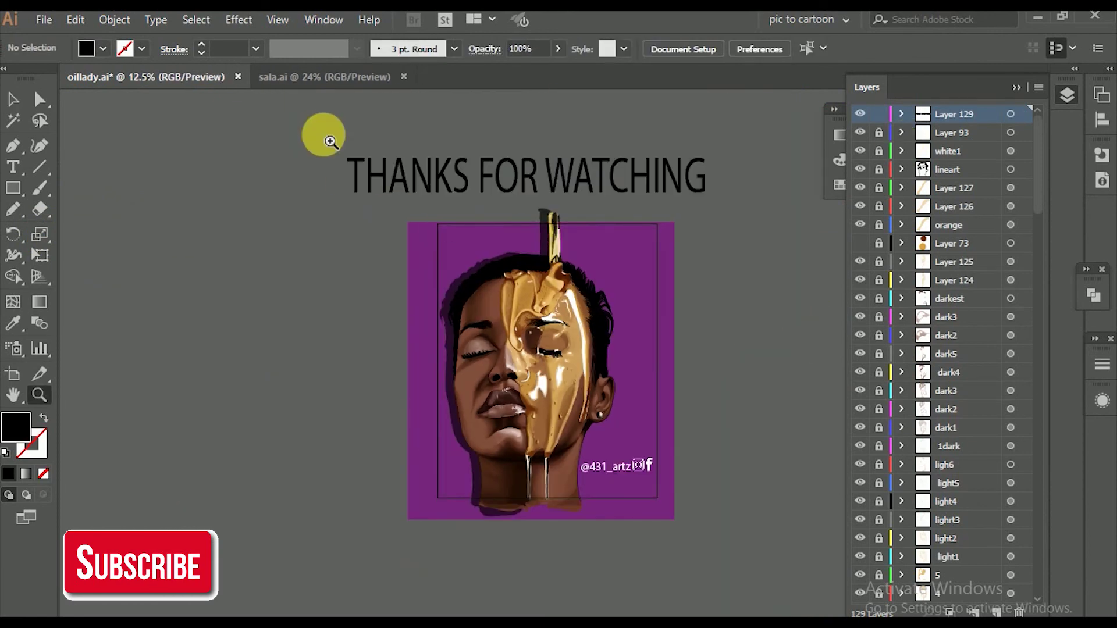
key("z")
left_click_drag(716, 524, 737, 532)
key("v")
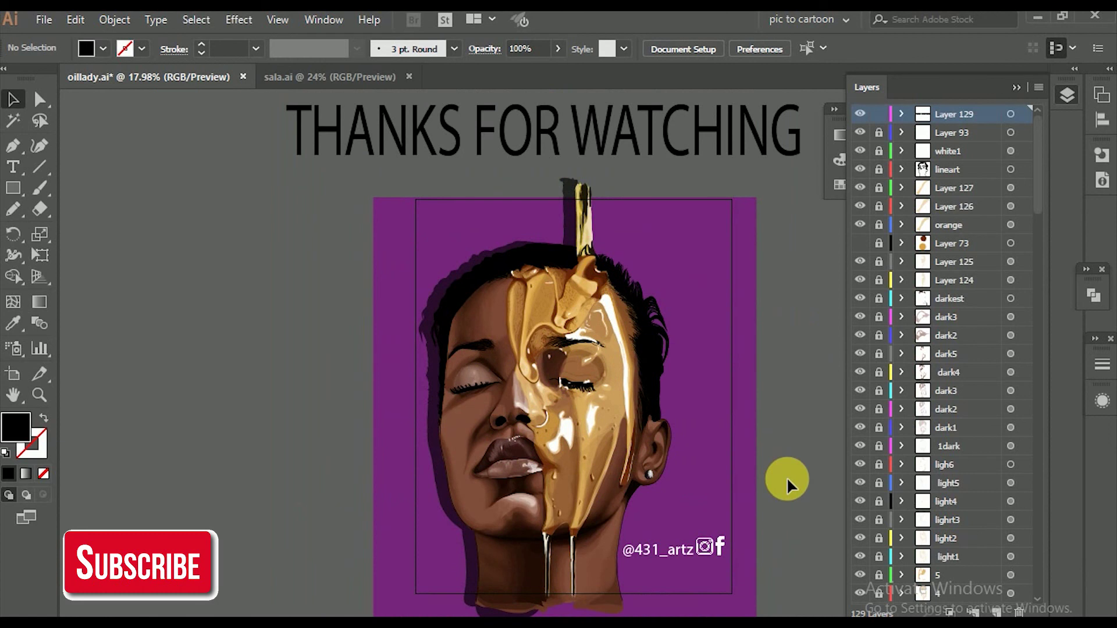
scroll(787, 477, "up", 2)
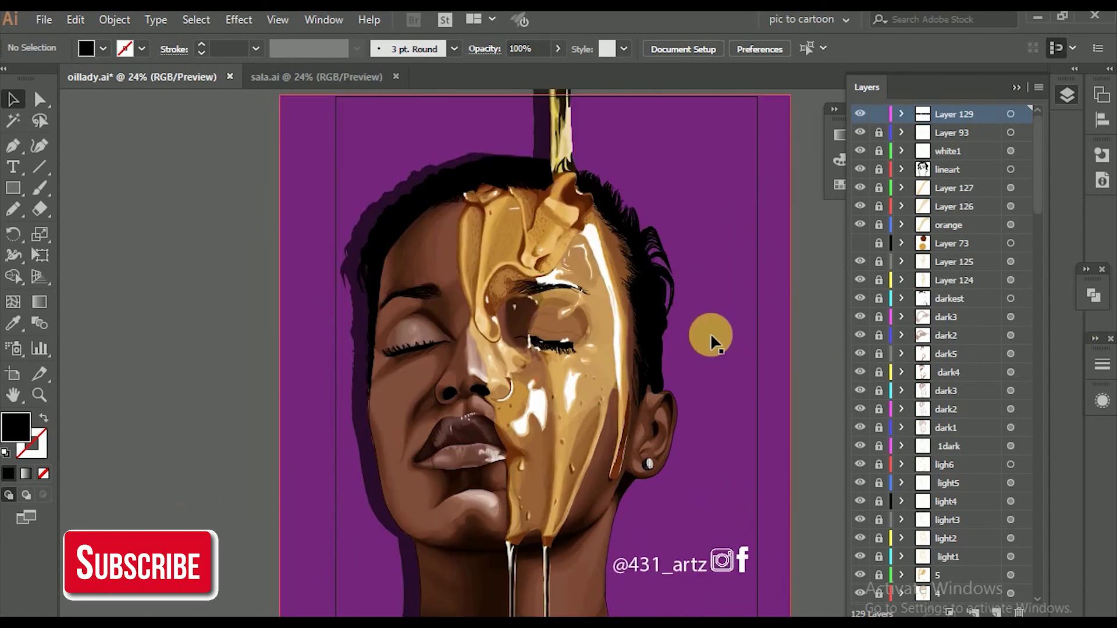
key("n")
left_click(839, 136)
left_click(698, 128)
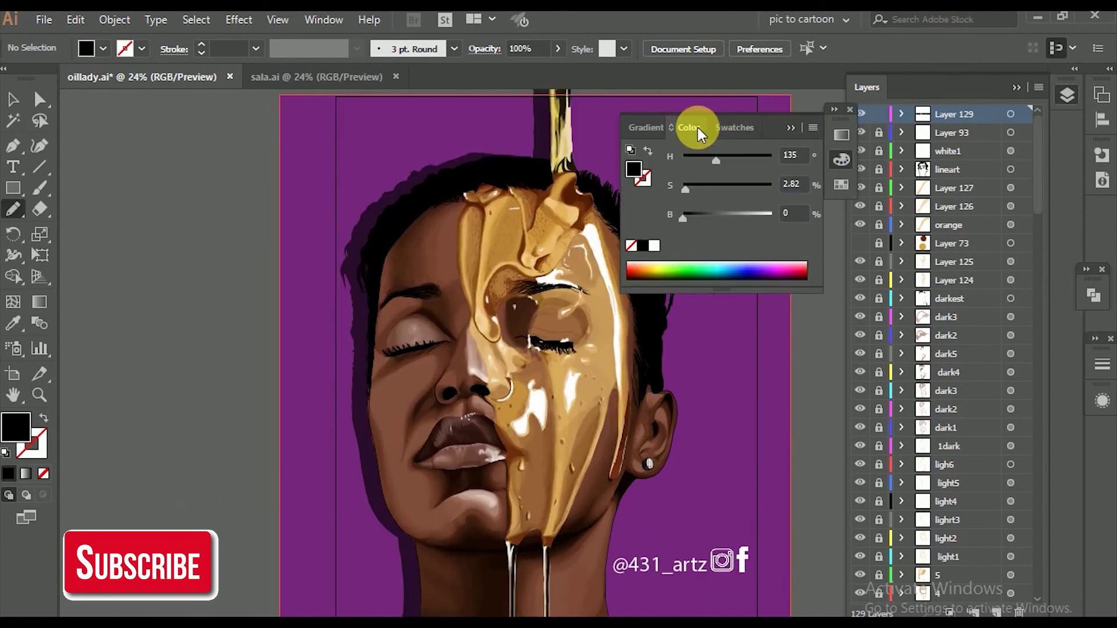
left_click(803, 276)
mouse_move(417, 347)
left_mouse_down()
mouse_move(408, 471)
mouse_move(420, 355)
left_mouse_up()
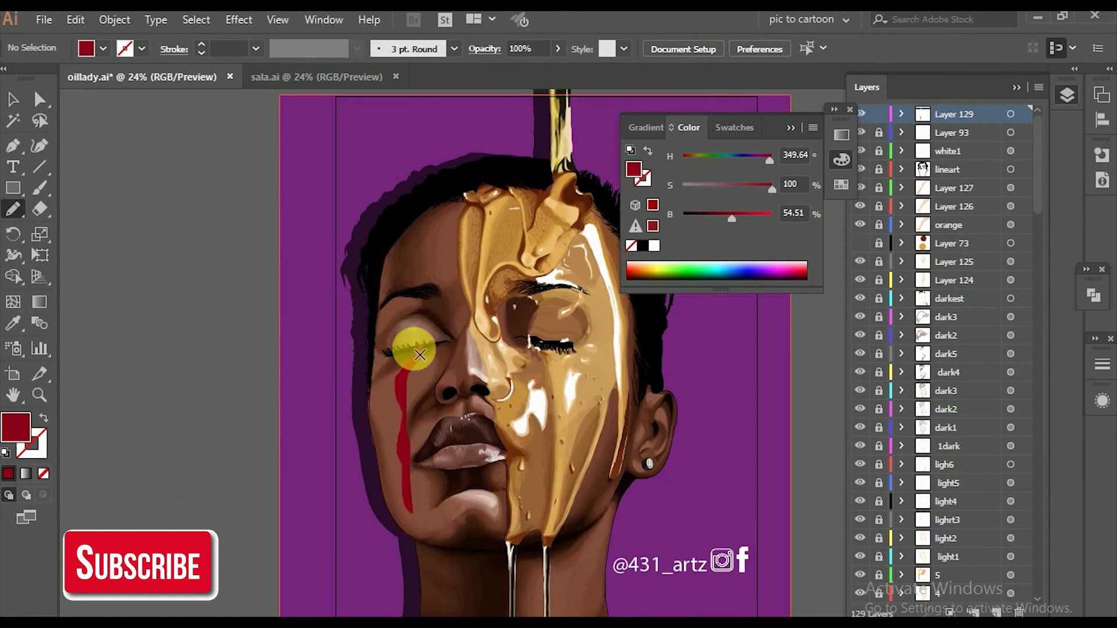
mouse_move(442, 394)
left_mouse_down()
mouse_move(440, 436)
mouse_move(450, 393)
mouse_move(486, 396)
mouse_move(478, 389)
left_mouse_up()
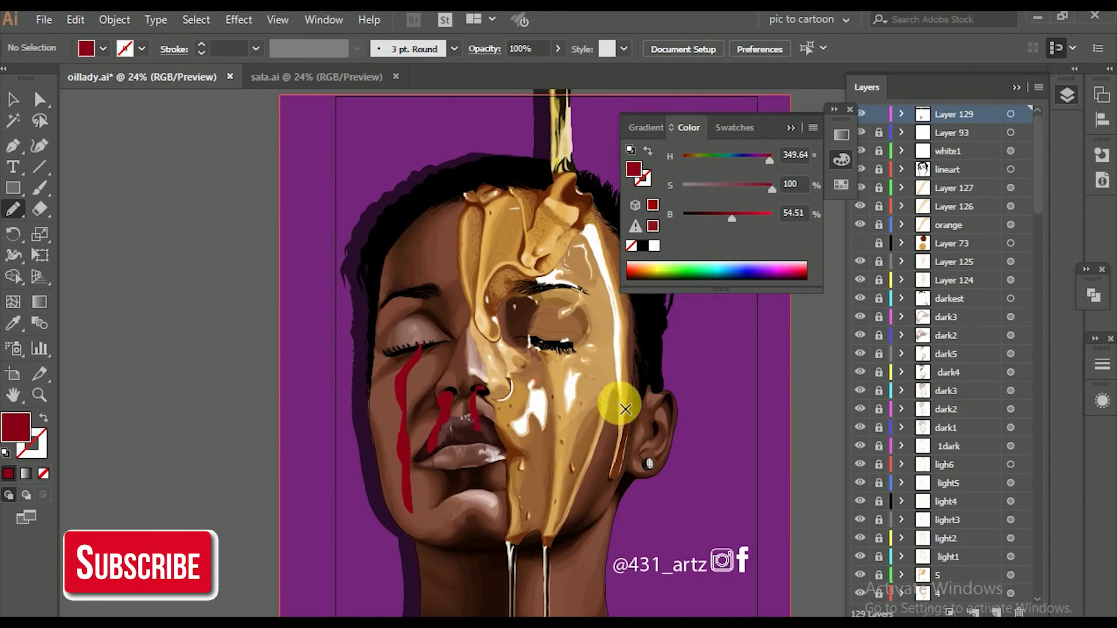
key("v")
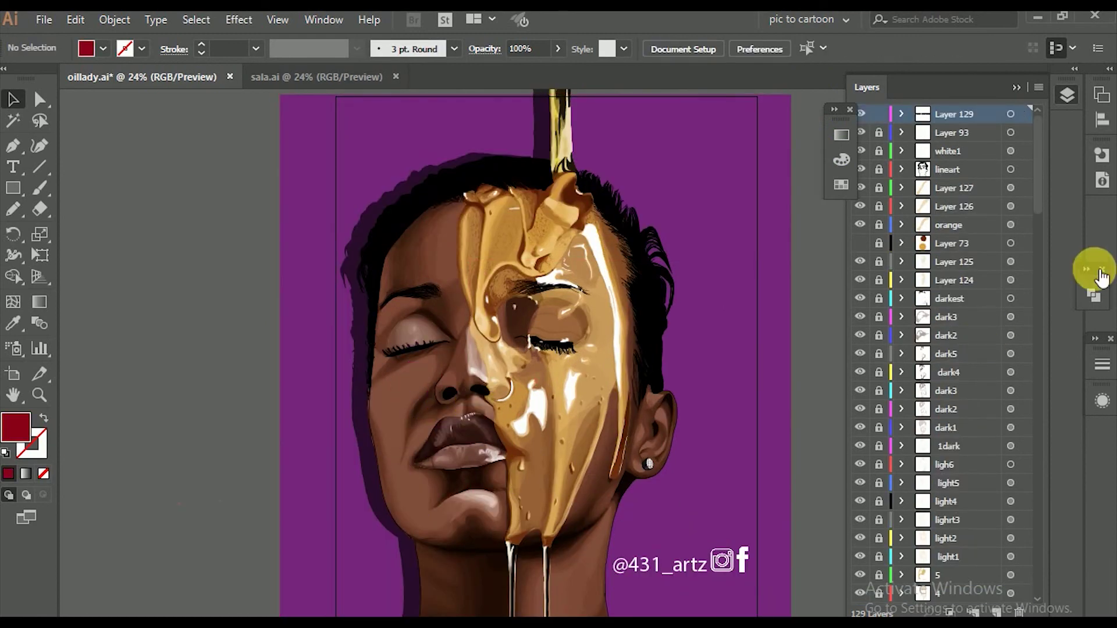
scroll(960, 349, "down", 8)
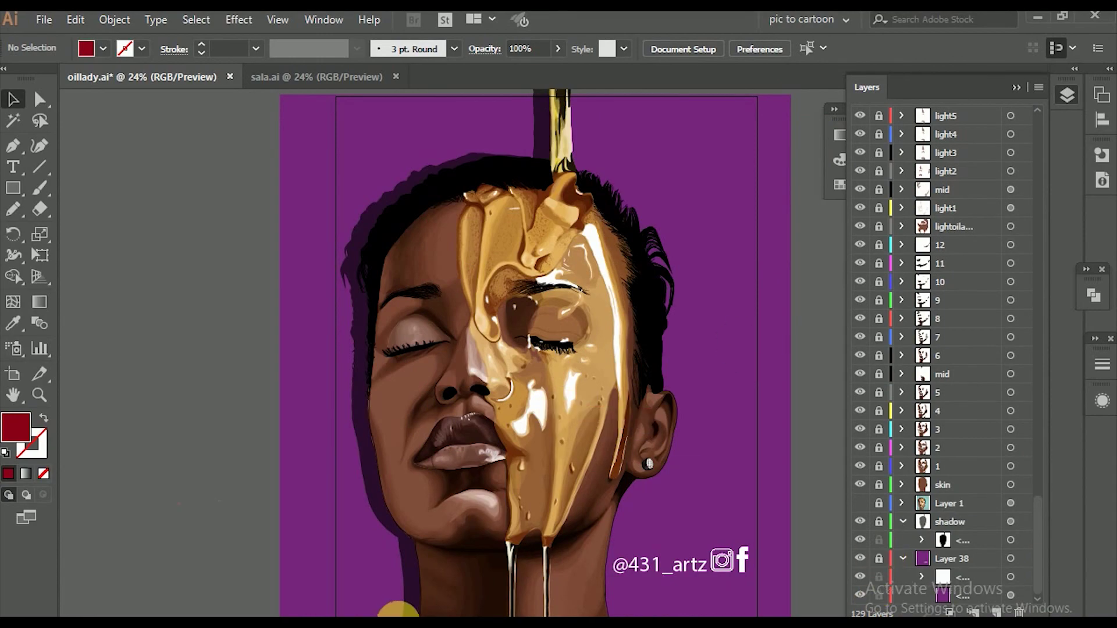